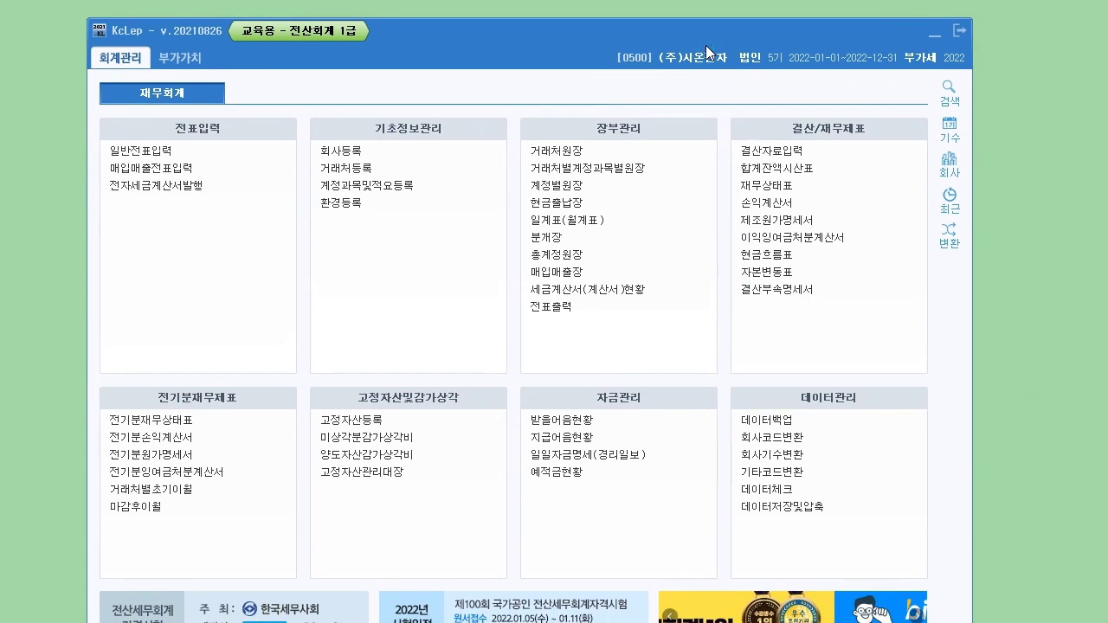
# Open the 계정과목및적요등록 (account title and description registration) window from the basic information group
pyautogui.click(375, 185)
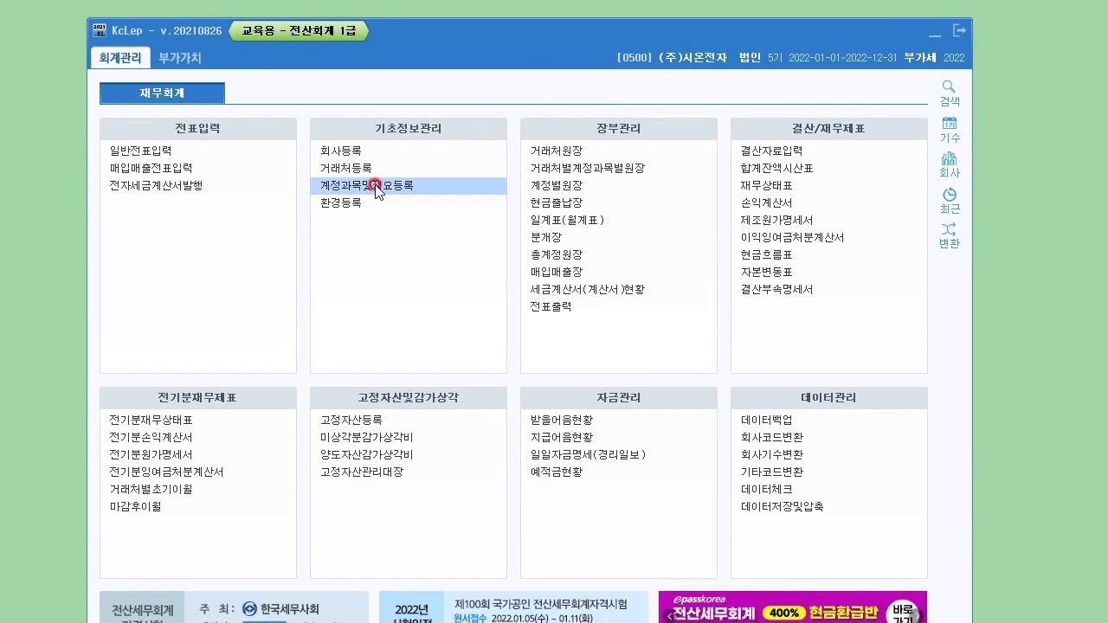
pyautogui.moveTo(436, 61); pyautogui.dragTo(426, 31)
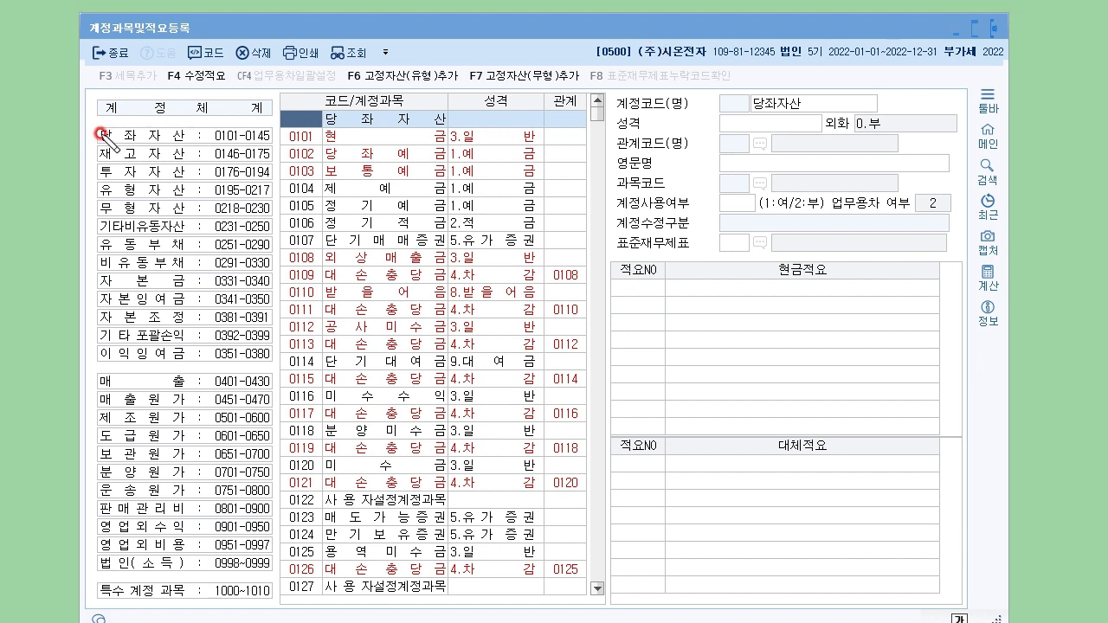
# Bracket the asset, liability and equity groups of the account system list in red pen, labelling the liabilities 부채 and the equity 자본
pyautogui.moveTo(95, 134)
pyautogui.mouseDown()
pyautogui.moveTo(78, 145)
pyautogui.moveTo(77, 197)
pyautogui.moveTo(97, 226)
pyautogui.mouseUp()
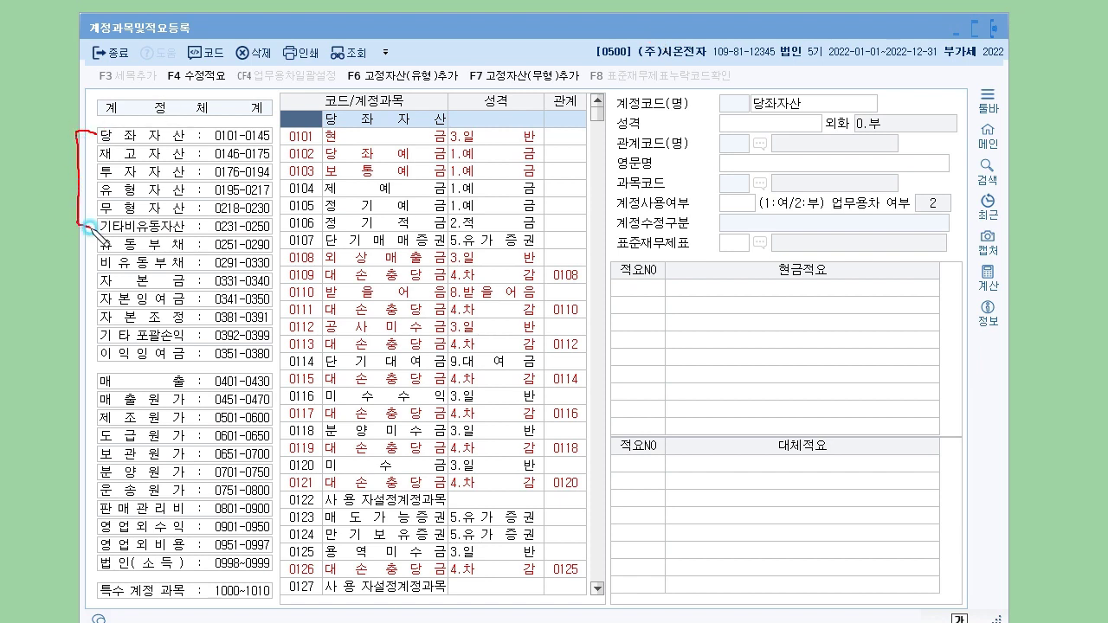
pyautogui.moveTo(81, 266); pyautogui.dragTo(97, 262)
pyautogui.moveTo(97, 279)
pyautogui.mouseDown()
pyautogui.moveTo(72, 311)
pyautogui.moveTo(73, 351)
pyautogui.moveTo(97, 357)
pyautogui.mouseUp()
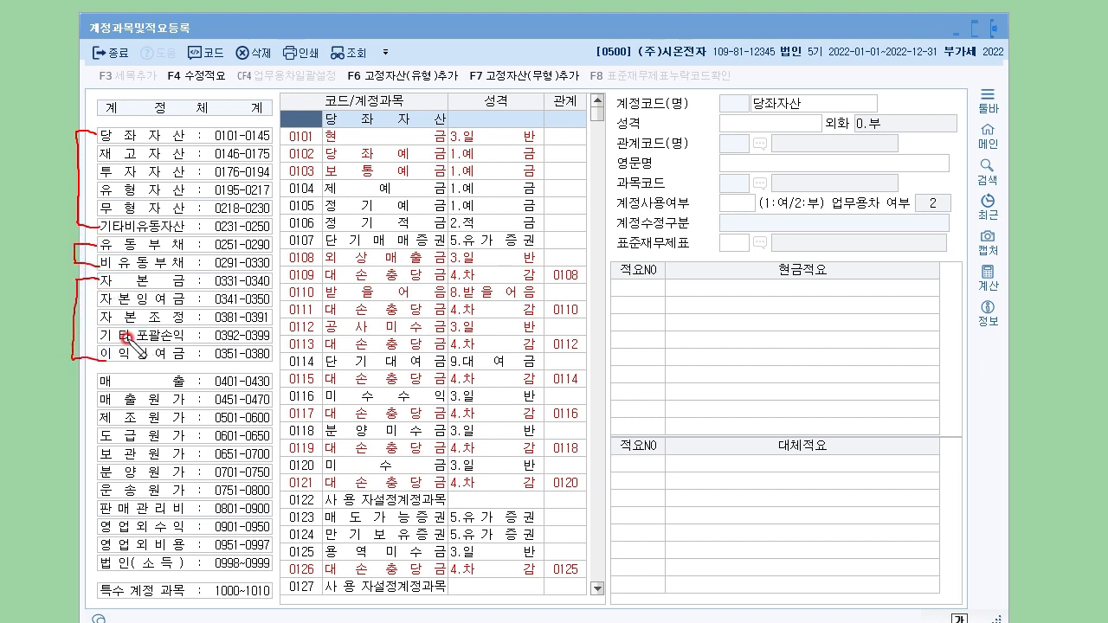
pyautogui.moveTo(78, 296)
pyautogui.mouseDown()
pyautogui.moveTo(101, 298)
pyautogui.moveTo(99, 334)
pyautogui.mouseUp()
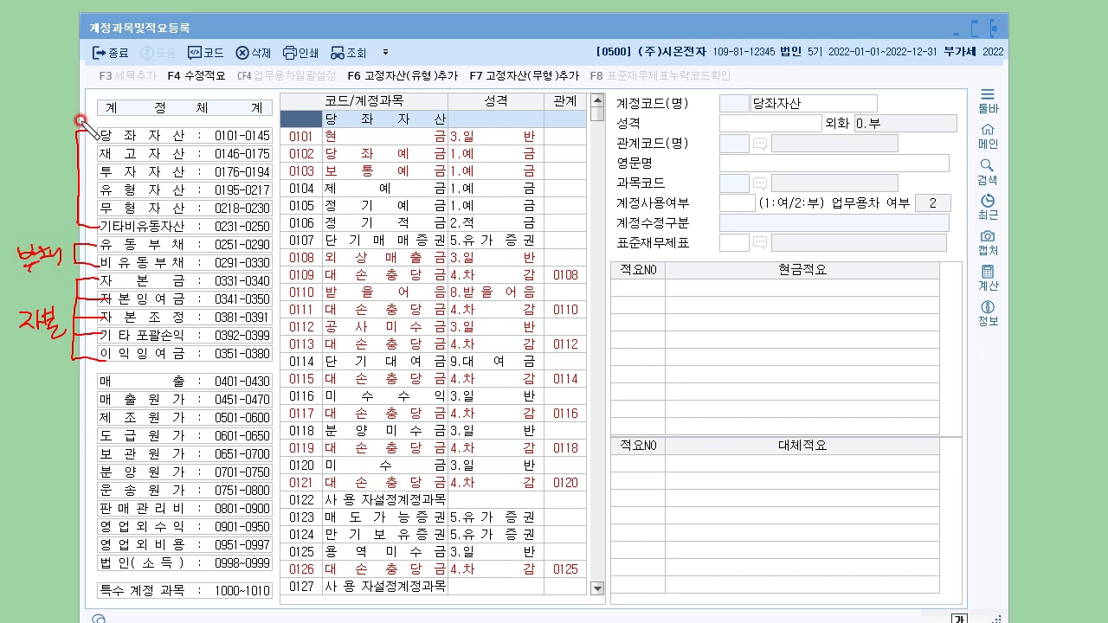
# Link the asset groups to handwritten labels 유동 and 비유동, and write an underlined B/S above the account system list
pyautogui.moveTo(48, 140); pyautogui.dragTo(51, 145)
pyautogui.moveTo(85, 179)
pyautogui.mouseDown()
pyautogui.moveTo(75, 192)
pyautogui.moveTo(82, 223)
pyautogui.moveTo(101, 230)
pyautogui.mouseUp()
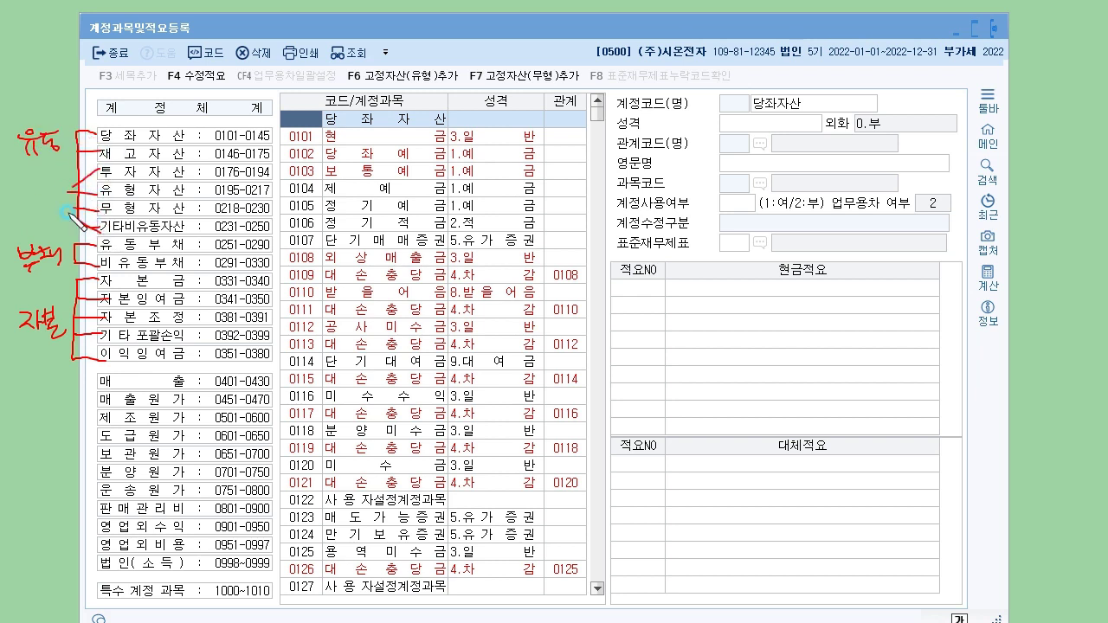
pyautogui.moveTo(15, 193)
pyautogui.mouseDown()
pyautogui.moveTo(16, 206)
pyautogui.moveTo(54, 211)
pyautogui.mouseUp()
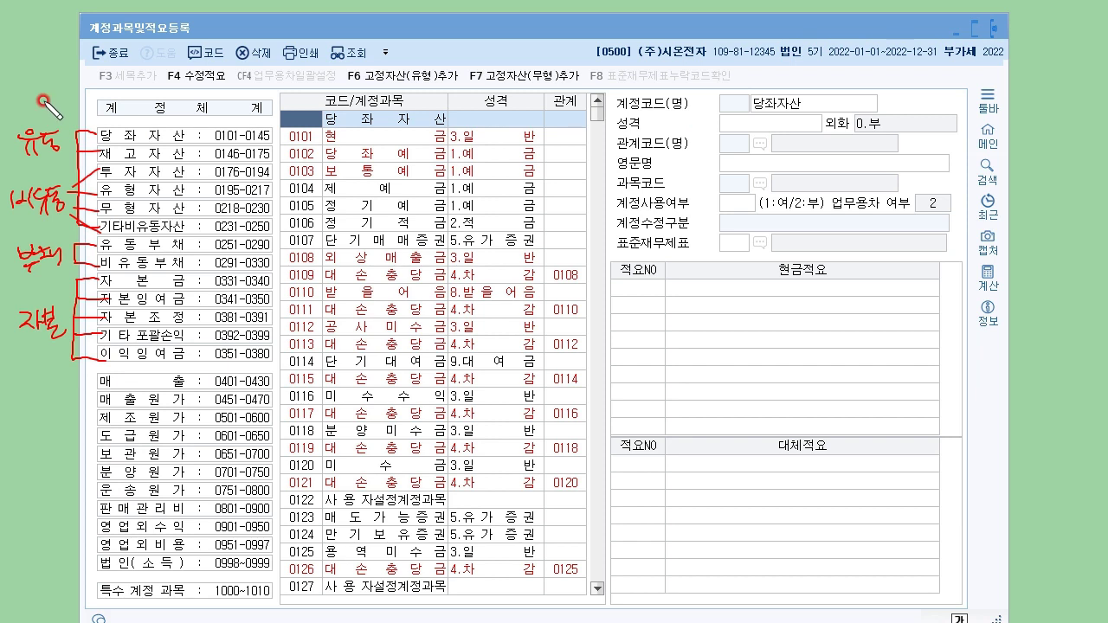
pyautogui.moveTo(42, 101); pyautogui.dragTo(69, 103)
# Draw a dividing line above 매출 and link the income and expense groups below it to handwritten labels 수익 and 비용
pyautogui.moveTo(3, 371); pyautogui.dragTo(280, 362)
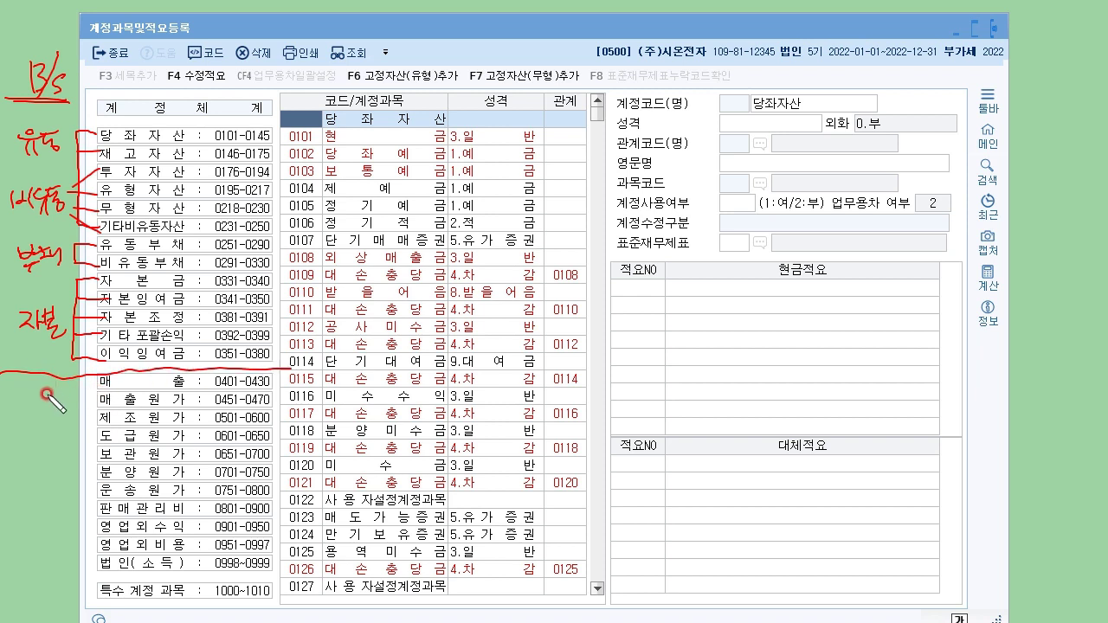
pyautogui.moveTo(53, 407); pyautogui.dragTo(68, 422)
pyautogui.moveTo(20, 510); pyautogui.dragTo(20, 526)
pyautogui.moveTo(25, 511); pyautogui.dragTo(40, 535)
pyautogui.moveTo(54, 511)
pyautogui.mouseDown()
pyautogui.moveTo(52, 525)
pyautogui.moveTo(66, 529)
pyautogui.mouseUp()
pyautogui.moveTo(52, 537); pyautogui.dragTo(54, 555)
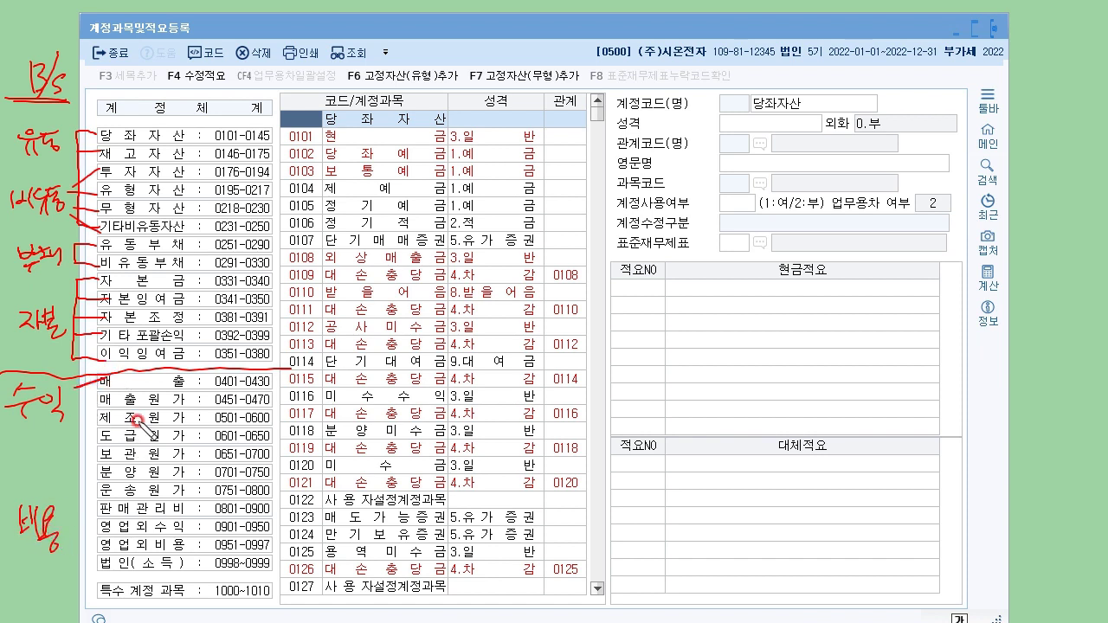
pyautogui.moveTo(85, 513)
pyautogui.mouseDown()
pyautogui.moveTo(85, 377)
pyautogui.moveTo(44, 475)
pyautogui.mouseUp()
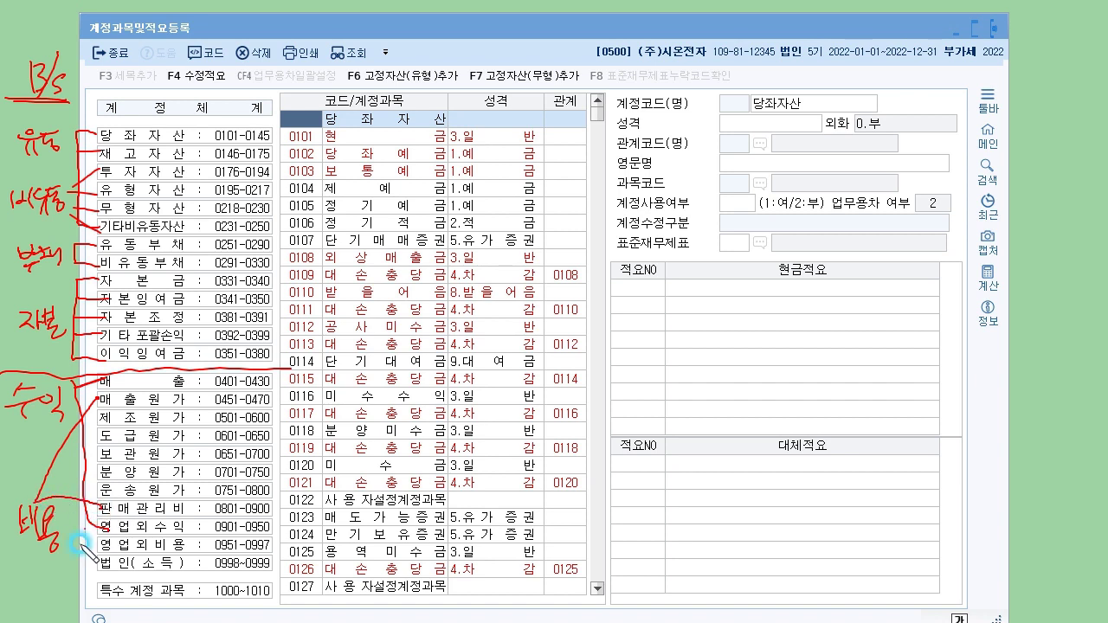
pyautogui.moveTo(101, 545); pyautogui.dragTo(45, 518)
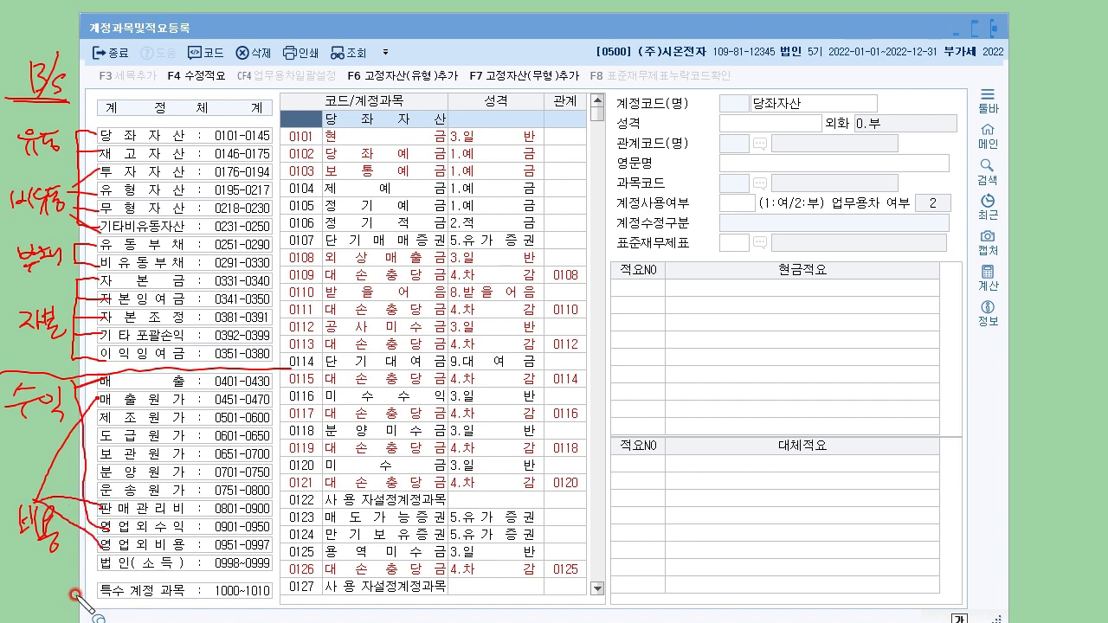
pyautogui.moveTo(99, 564); pyautogui.dragTo(52, 509)
# Highlight 매출원가 and 제조원가 in yellow, and cross out 도급원가 through 운송원가 in grey
pyautogui.moveTo(100, 399); pyautogui.dragTo(286, 408)
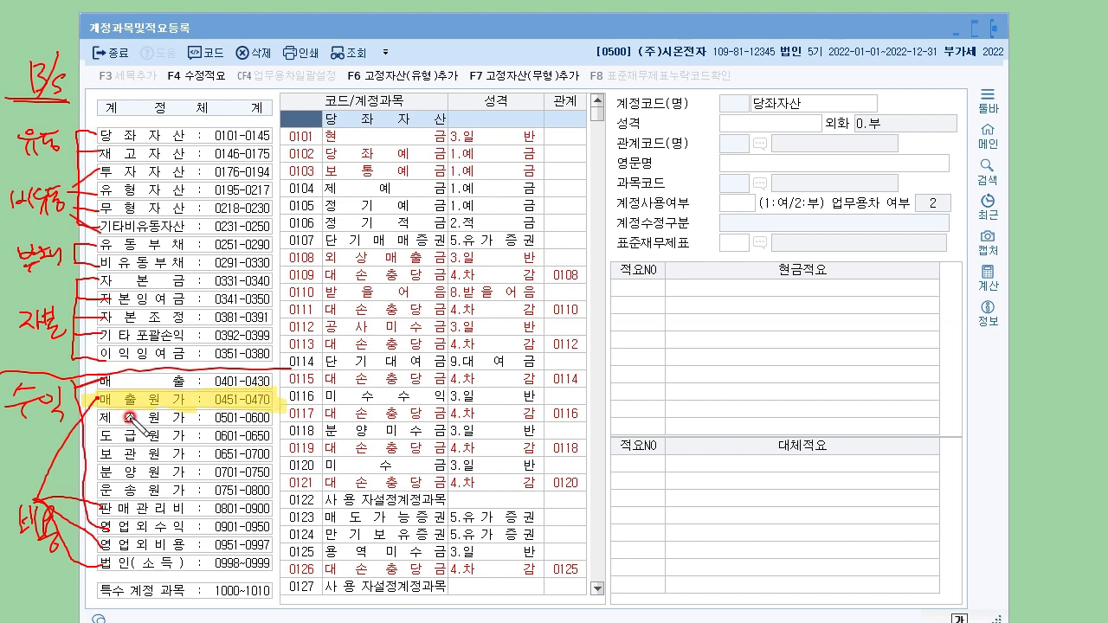
pyautogui.moveTo(104, 417)
pyautogui.mouseDown()
pyautogui.moveTo(154, 419)
pyautogui.moveTo(102, 415)
pyautogui.mouseUp()
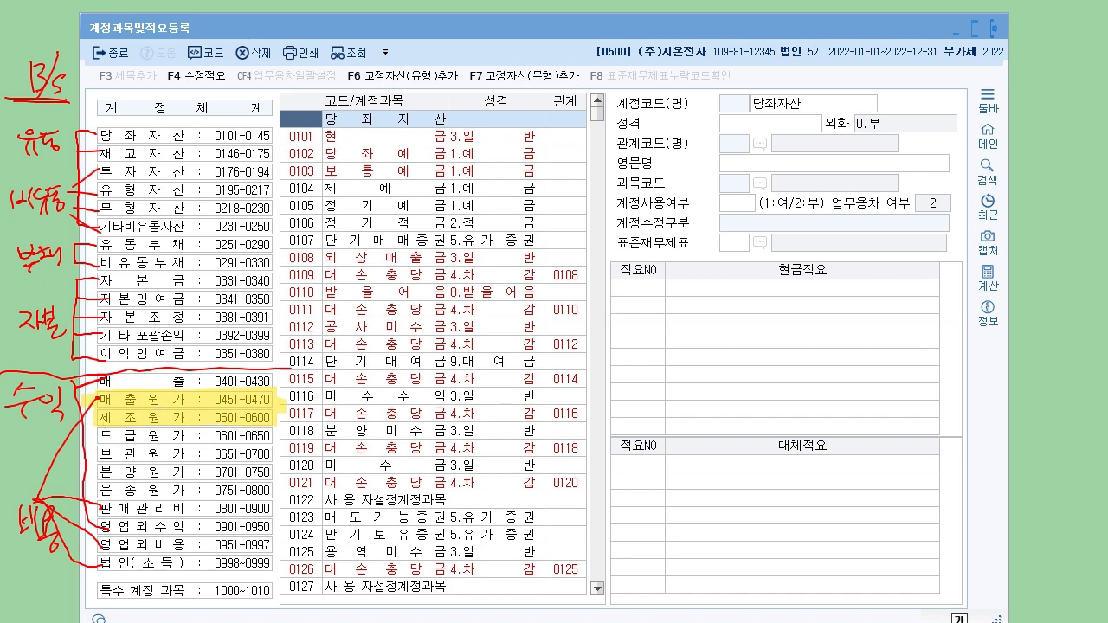
pyautogui.moveTo(103, 437)
pyautogui.mouseDown()
pyautogui.moveTo(270, 437)
pyautogui.moveTo(212, 454)
pyautogui.mouseUp()
pyautogui.moveTo(97, 472)
pyautogui.mouseDown()
pyautogui.moveTo(197, 472)
pyautogui.moveTo(113, 487)
pyautogui.moveTo(264, 492)
pyautogui.mouseUp()
pyautogui.moveTo(260, 437); pyautogui.dragTo(186, 485)
pyautogui.moveTo(207, 437); pyautogui.dragTo(260, 502)
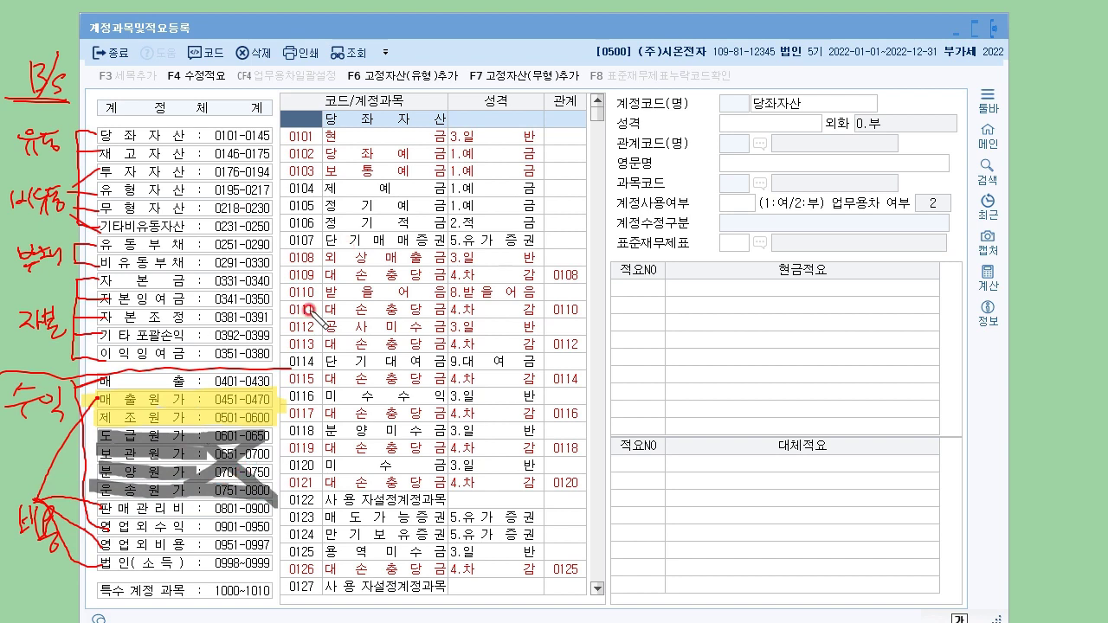
pyautogui.moveTo(248, 474)
pyautogui.mouseDown()
pyautogui.moveTo(217, 468)
pyautogui.moveTo(251, 442)
pyautogui.moveTo(260, 498)
pyautogui.moveTo(266, 465)
pyautogui.moveTo(240, 449)
pyautogui.mouseUp()
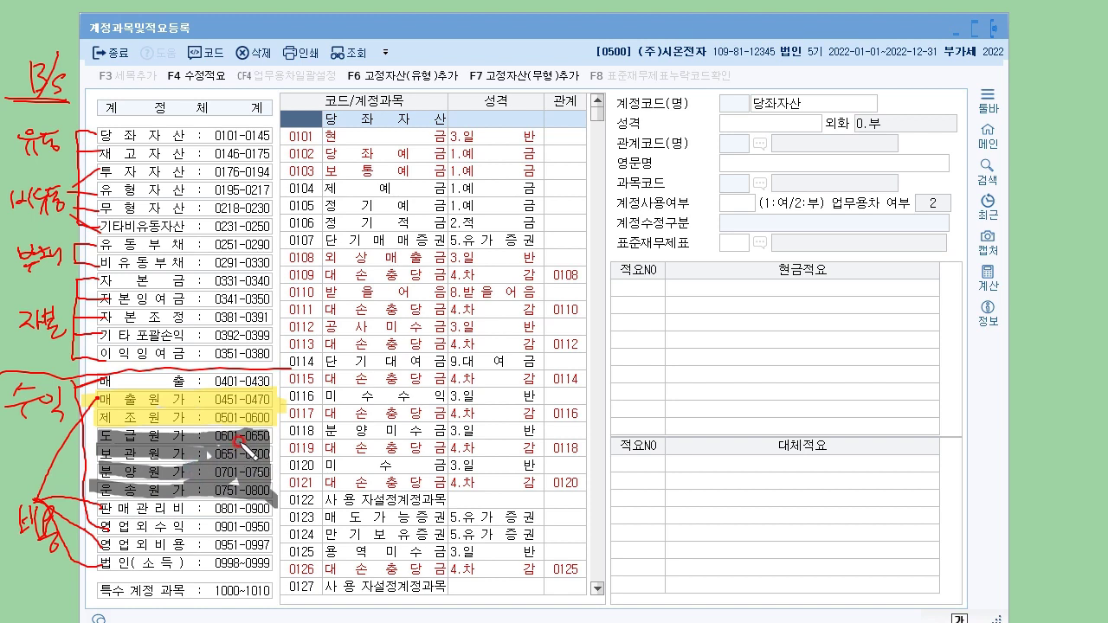
pyautogui.moveTo(201, 412); pyautogui.dragTo(201, 423)
pyautogui.moveTo(199, 503); pyautogui.dragTo(199, 512)
pyautogui.click(638, 5)
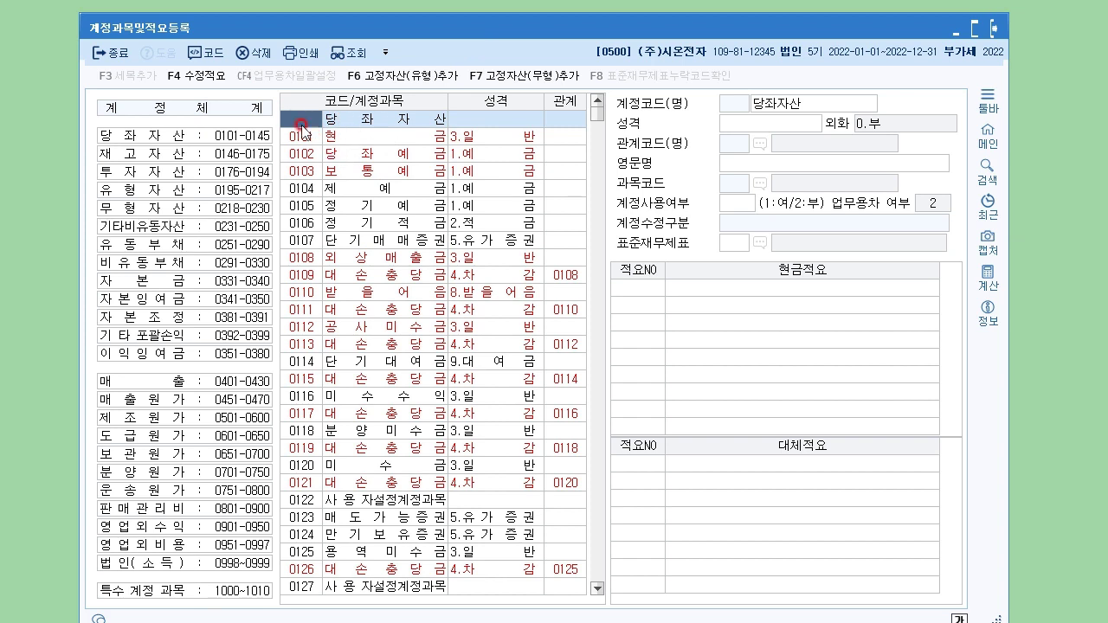
# Browse the account codes under 재고자산, 매출, 제조원가, 판매관리비, 유형자산 and 당좌자산
pyautogui.moveTo(599, 113)
pyautogui.mouseDown()
pyautogui.moveTo(607, 498)
pyautogui.moveTo(595, 597)
pyautogui.moveTo(580, 205)
pyautogui.moveTo(594, 110)
pyautogui.mouseUp()
pyautogui.click(129, 154)
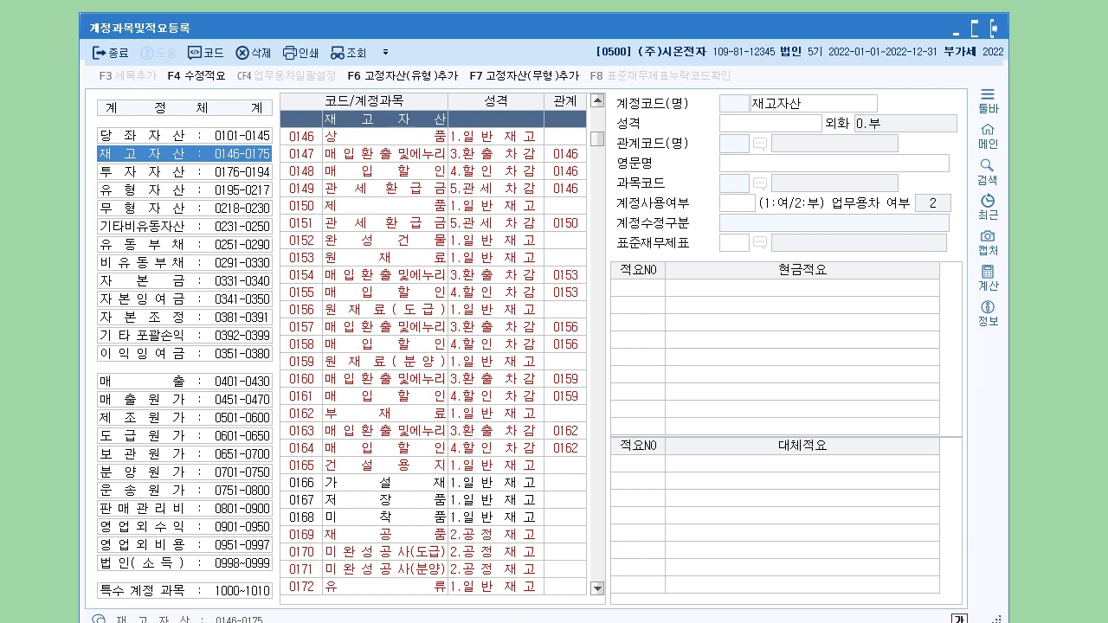
pyautogui.click(154, 381)
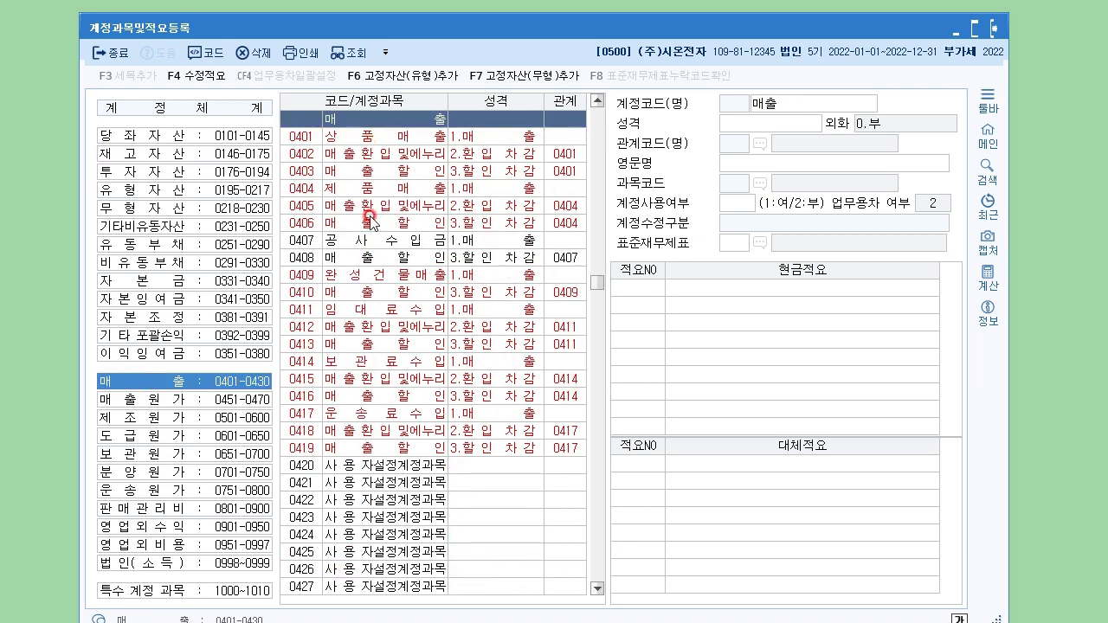
pyautogui.click(163, 417)
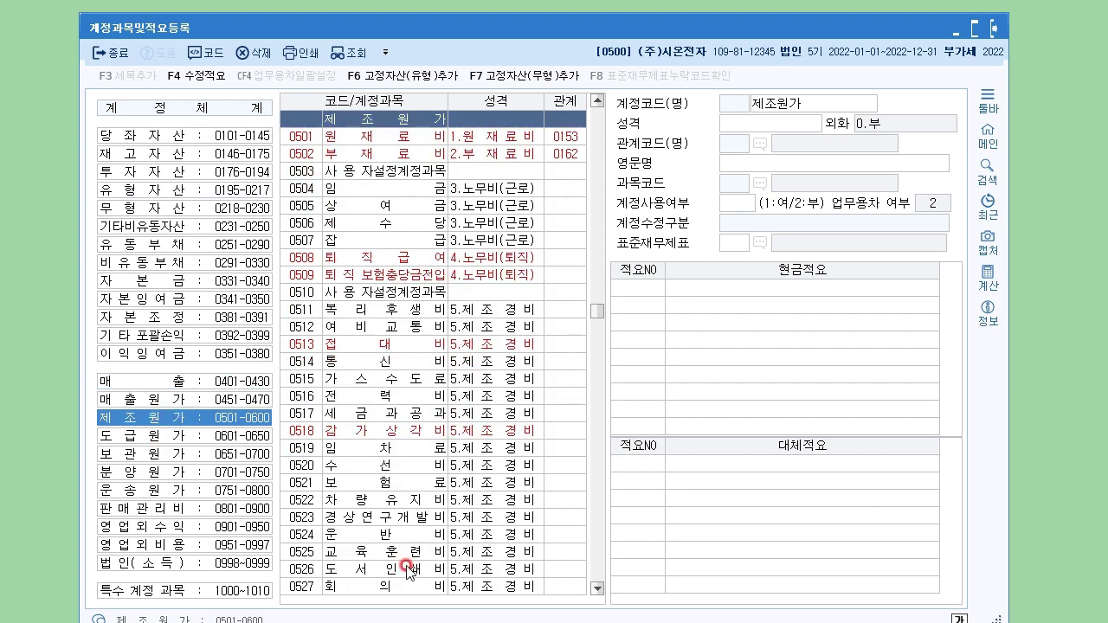
pyautogui.click(183, 509)
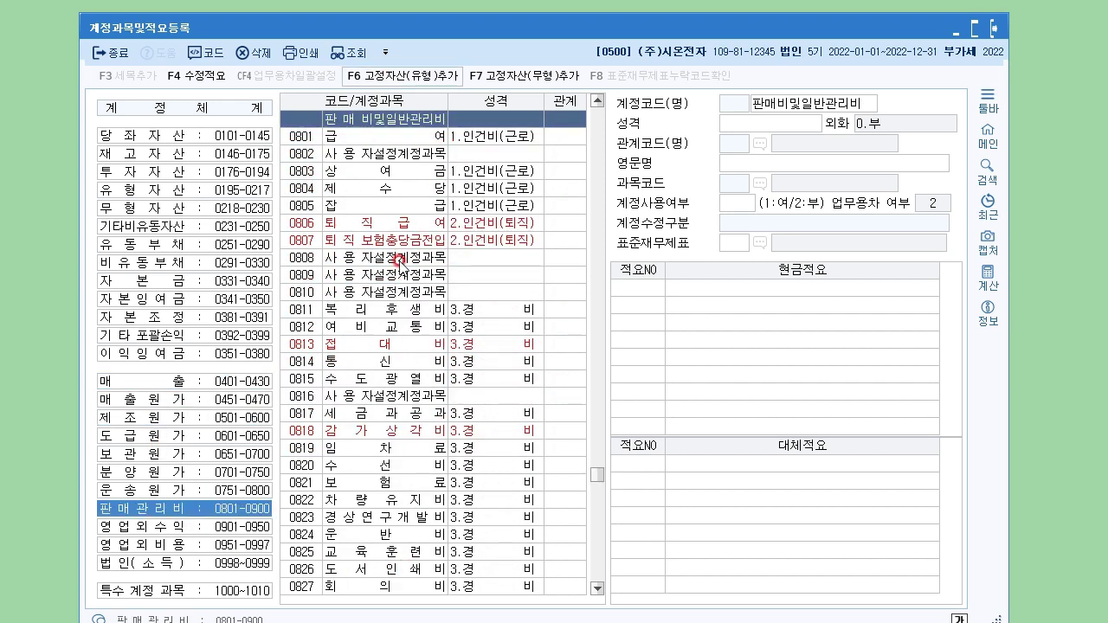
pyautogui.click(201, 191)
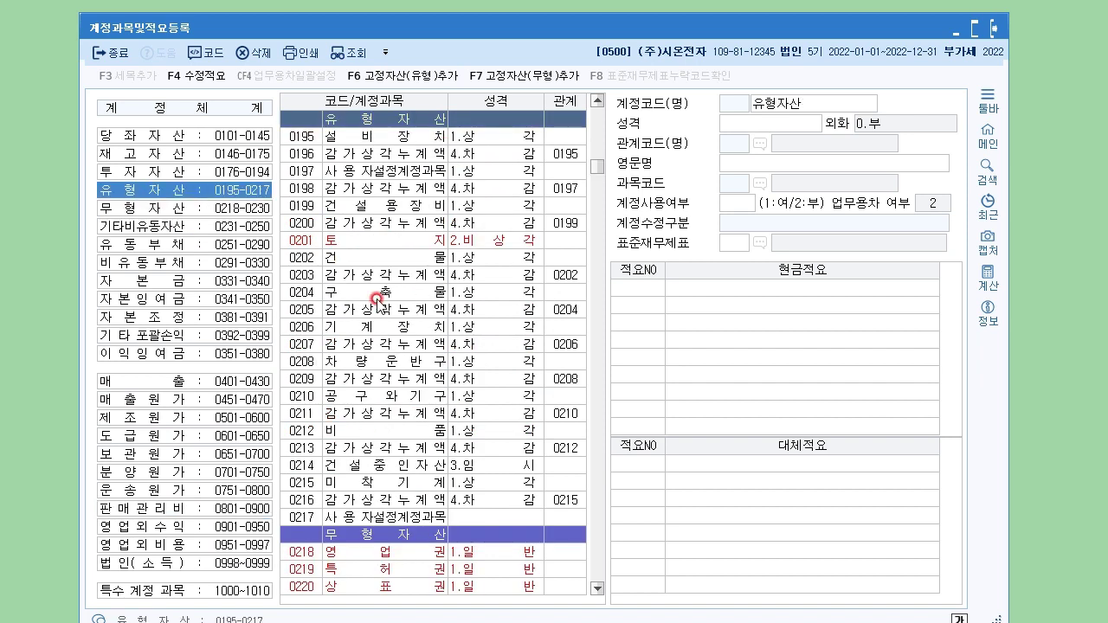
pyautogui.click(177, 135)
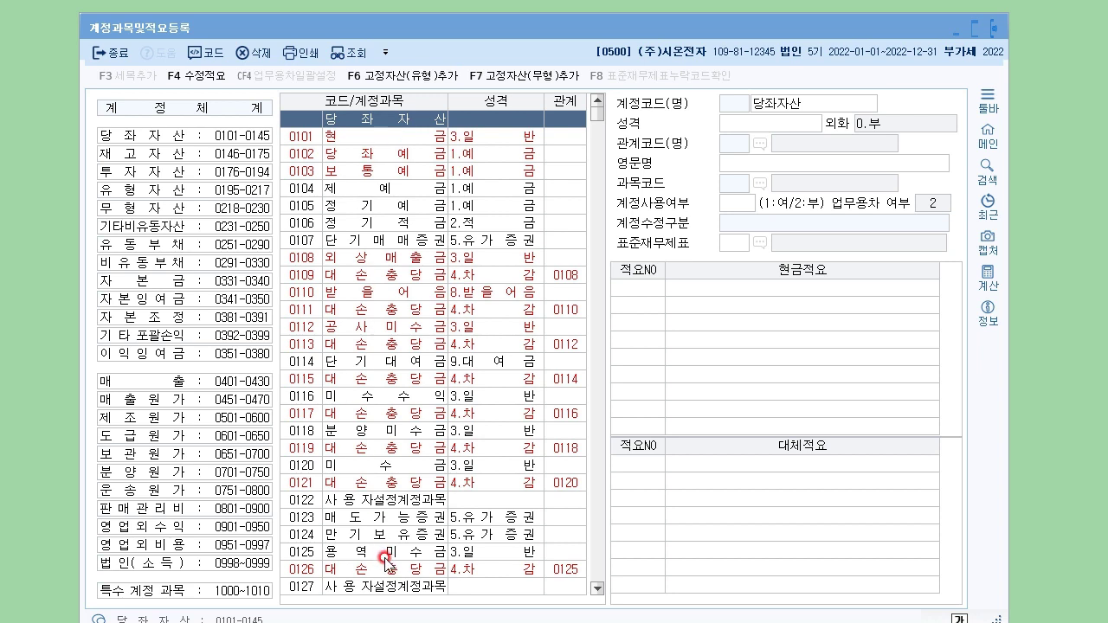
# Select account 0106 정기적금 in the 당좌자산 list to show its details
pyautogui.click(382, 219)
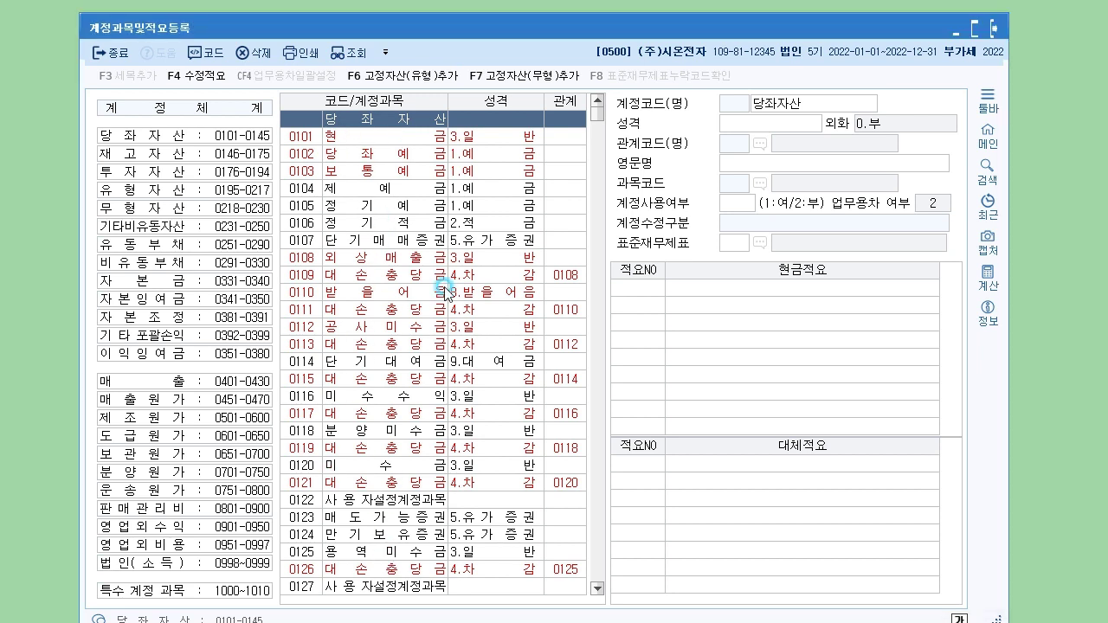
pyautogui.click(403, 223)
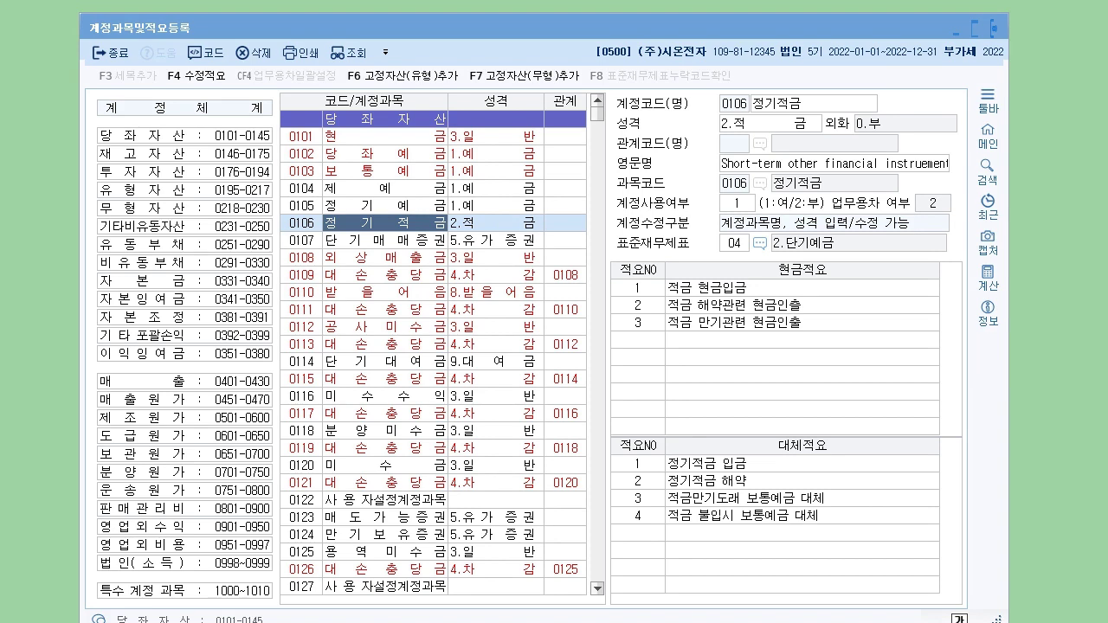
# Circle the name field of account 0106 in red pen, draw an arrow to its list row, and circle the details and description area
pyautogui.moveTo(753, 109)
pyautogui.mouseDown()
pyautogui.moveTo(818, 108)
pyautogui.moveTo(795, 110)
pyautogui.mouseUp()
pyautogui.moveTo(869, 81); pyautogui.dragTo(810, 94)
pyautogui.moveTo(817, 86)
pyautogui.mouseDown()
pyautogui.moveTo(830, 97)
pyautogui.moveTo(935, 94)
pyautogui.moveTo(944, 104)
pyautogui.mouseUp()
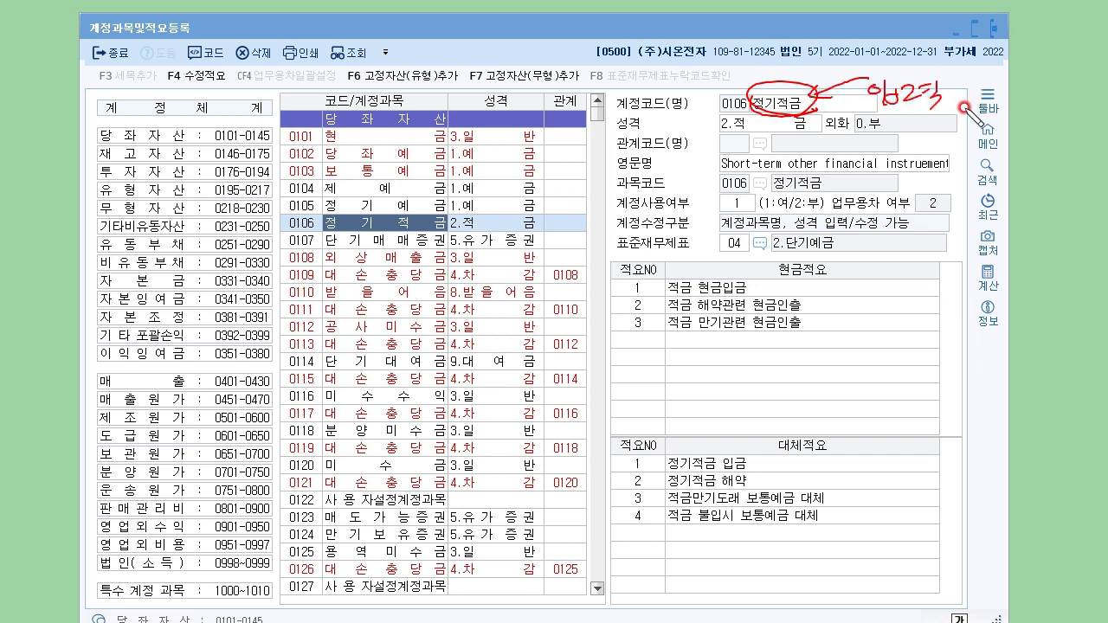
pyautogui.moveTo(814, 111)
pyautogui.mouseDown()
pyautogui.moveTo(842, 106)
pyautogui.moveTo(567, 117)
pyautogui.moveTo(405, 223)
pyautogui.moveTo(416, 218)
pyautogui.mouseUp()
pyautogui.moveTo(472, 182)
pyautogui.mouseDown()
pyautogui.moveTo(424, 257)
pyautogui.moveTo(424, 338)
pyautogui.moveTo(396, 371)
pyautogui.moveTo(518, 338)
pyautogui.mouseUp()
pyautogui.moveTo(342, 443); pyautogui.dragTo(585, 371)
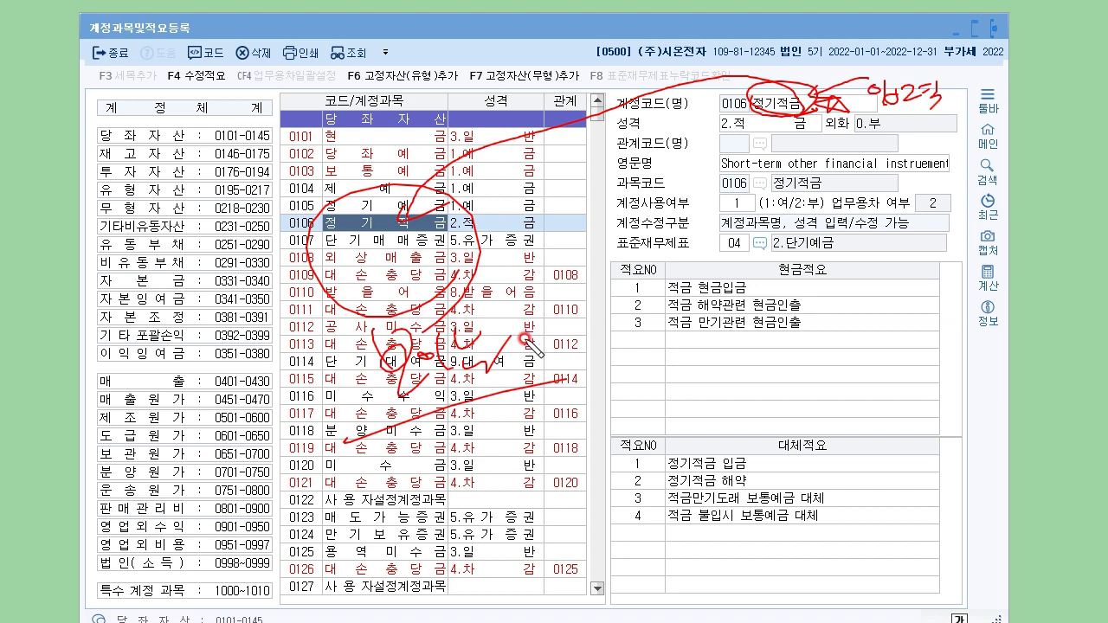
pyautogui.moveTo(857, 518)
pyautogui.mouseDown()
pyautogui.moveTo(849, 136)
pyautogui.moveTo(783, 578)
pyautogui.mouseUp()
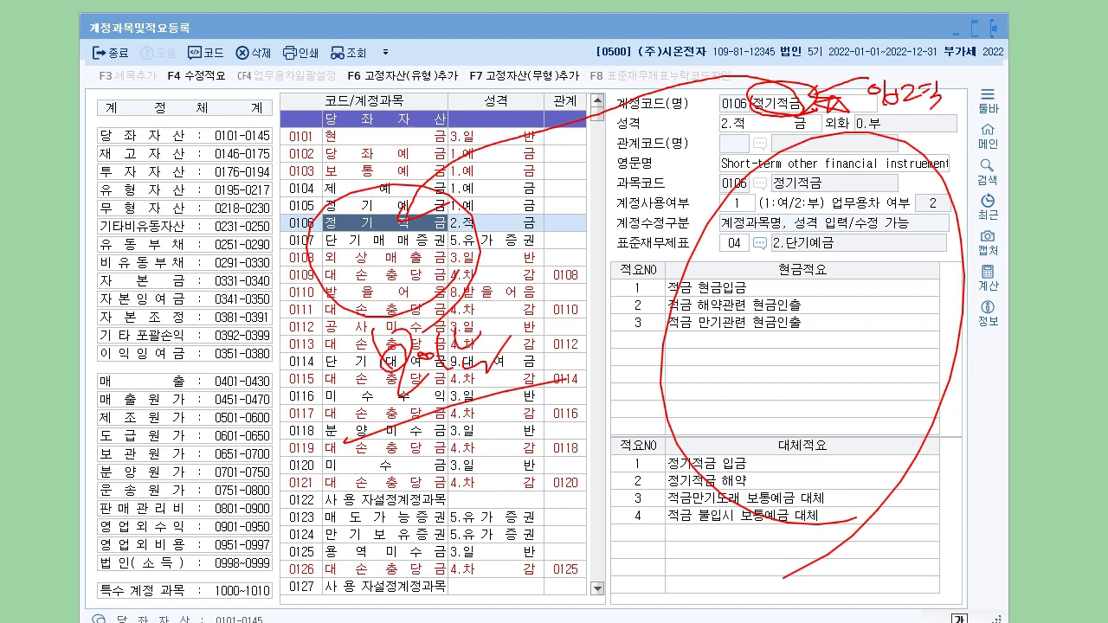
pyautogui.press('Escape')
# Rename account 0106 정기적금 to 돈돈돈돈돈 and select its third cash description, 적금 만기관련 현금인출
pyautogui.click(851, 105)
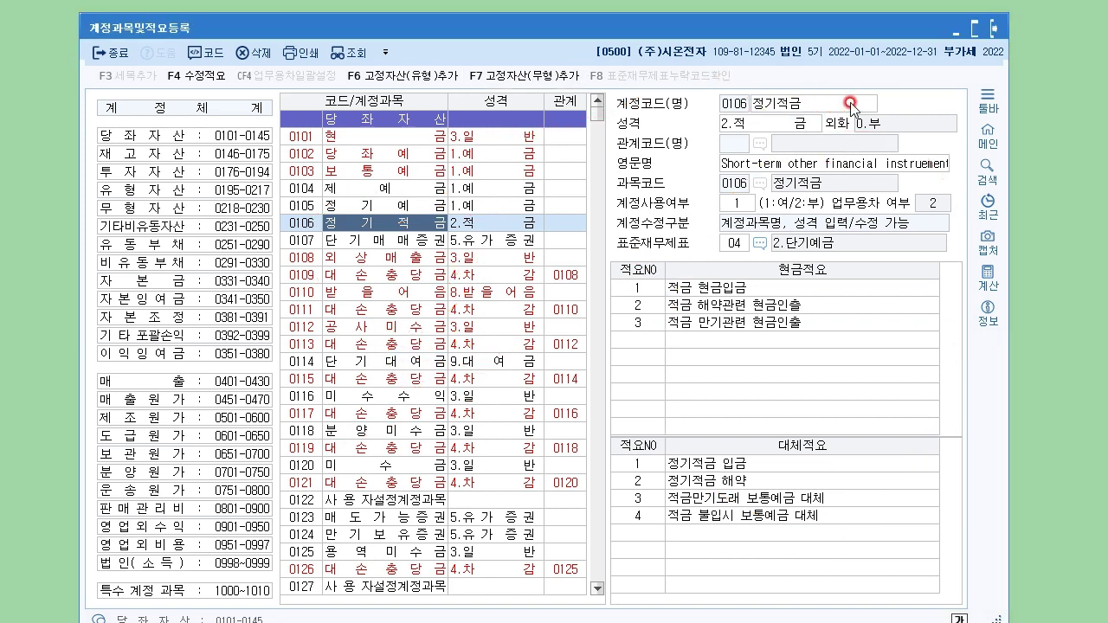
pyautogui.click(818, 105)
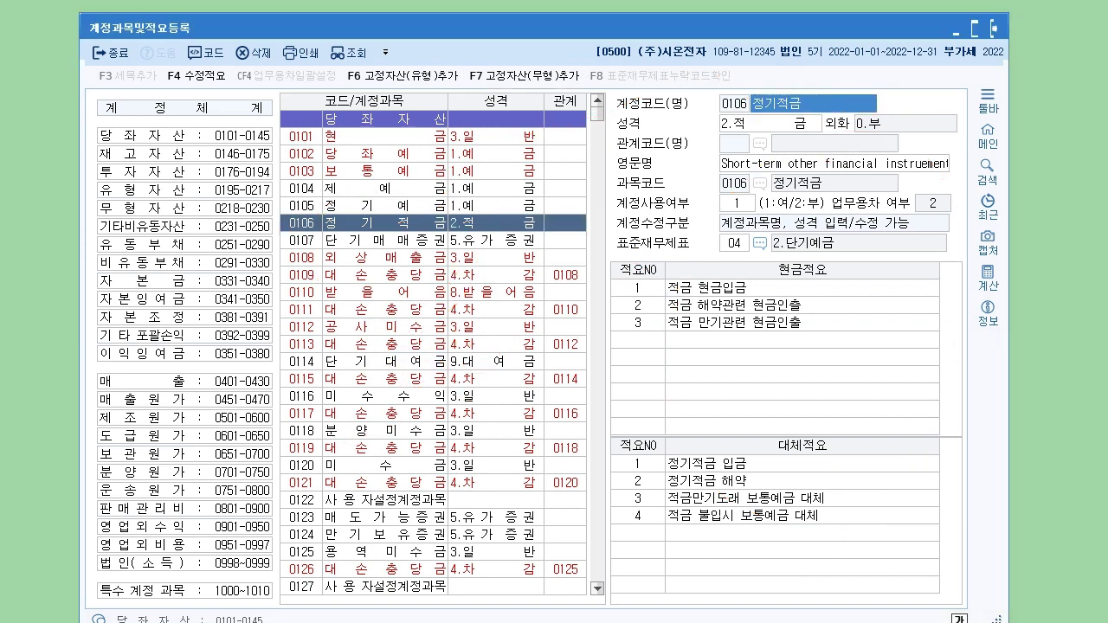
pyautogui.write('돈돈')
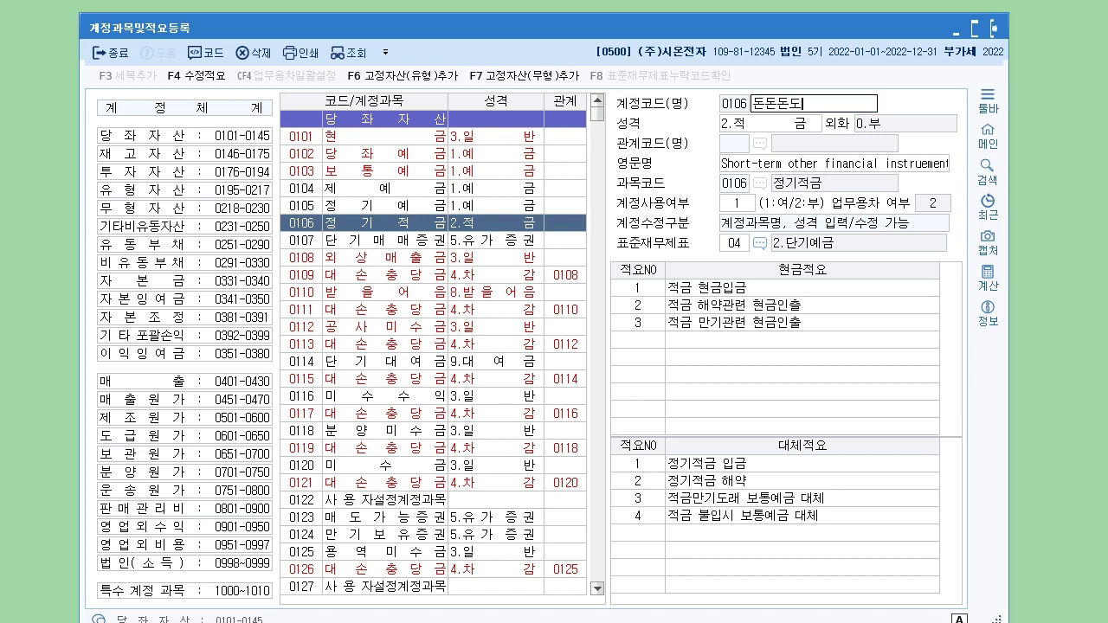
pyautogui.write('돈돈돈')
pyautogui.press('Return')
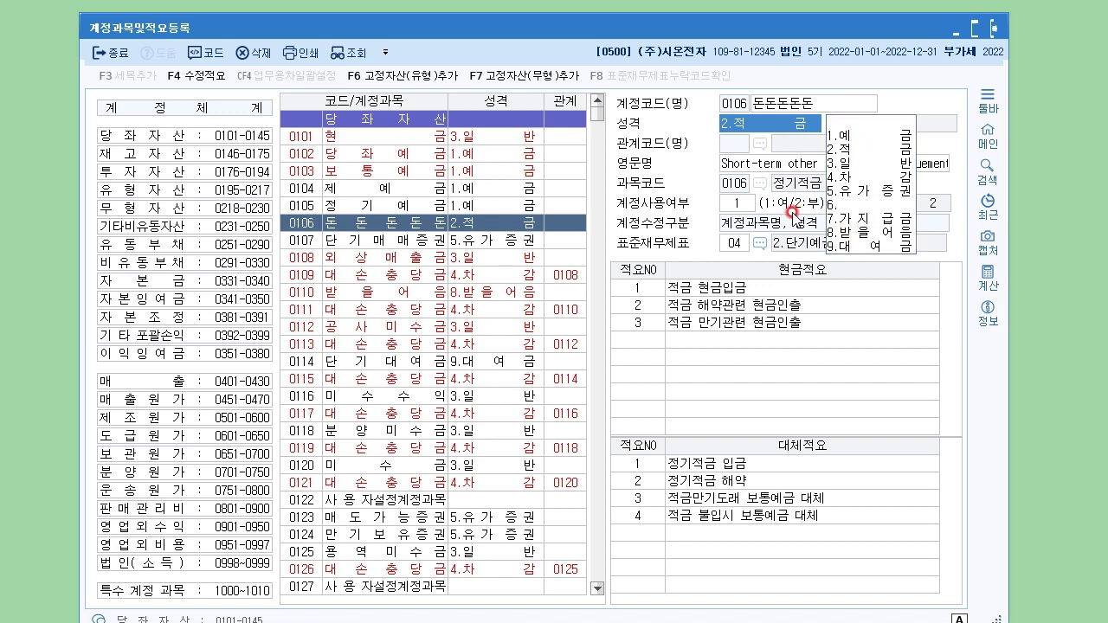
pyautogui.click(759, 326)
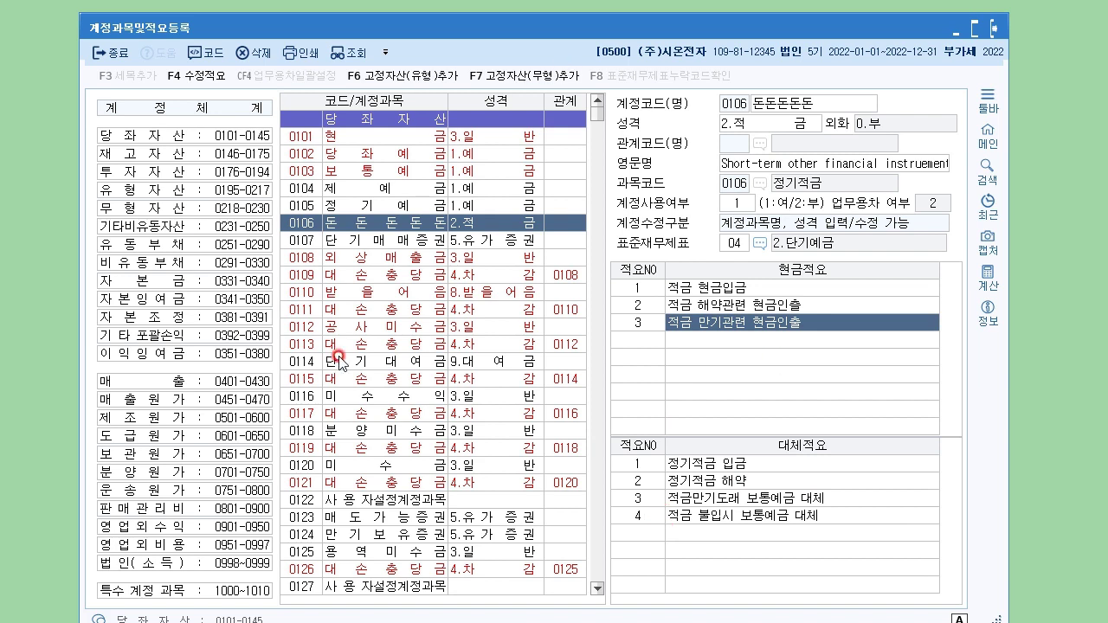
# Select account 0108 외상매출금, and mark code 0109 대손충당금 and its relation code 0108 in blue pen
pyautogui.click(404, 259)
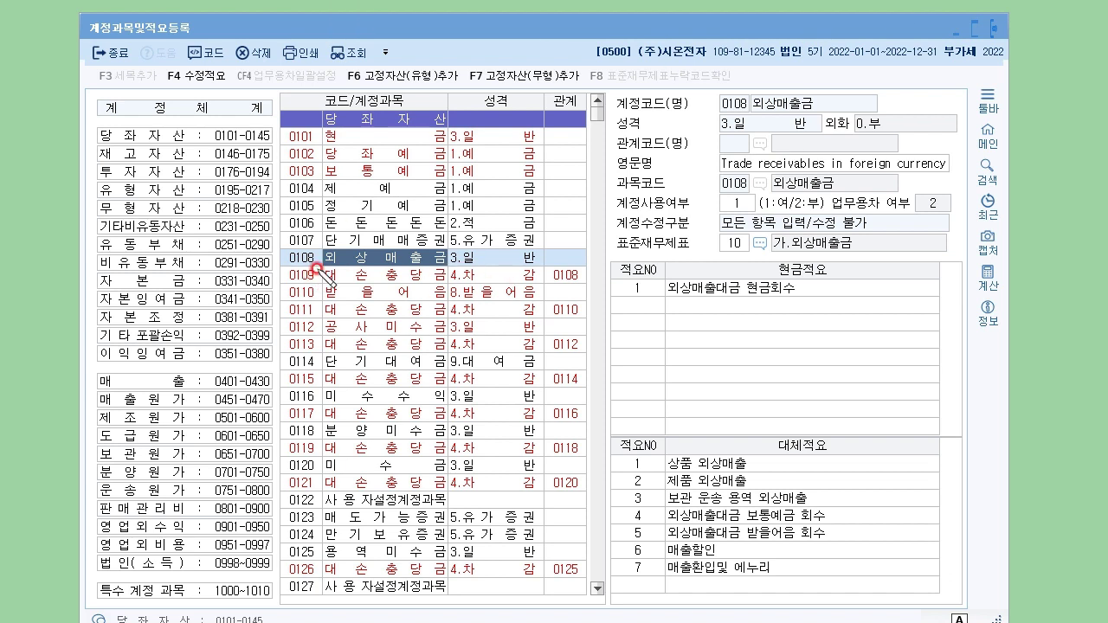
pyautogui.moveTo(281, 258)
pyautogui.mouseDown()
pyautogui.moveTo(265, 268)
pyautogui.moveTo(277, 283)
pyautogui.moveTo(267, 265)
pyautogui.moveTo(284, 282)
pyautogui.moveTo(322, 270)
pyautogui.mouseUp()
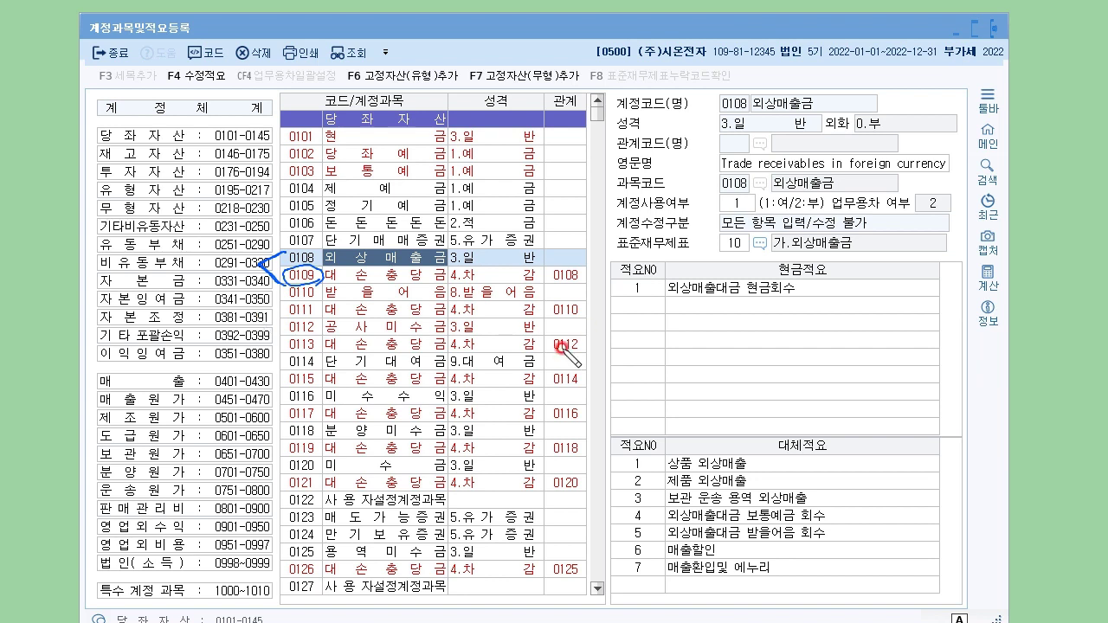
pyautogui.moveTo(324, 279); pyautogui.dragTo(541, 275)
pyautogui.moveTo(437, 282)
pyautogui.mouseDown()
pyautogui.moveTo(558, 286)
pyautogui.moveTo(585, 275)
pyautogui.mouseUp()
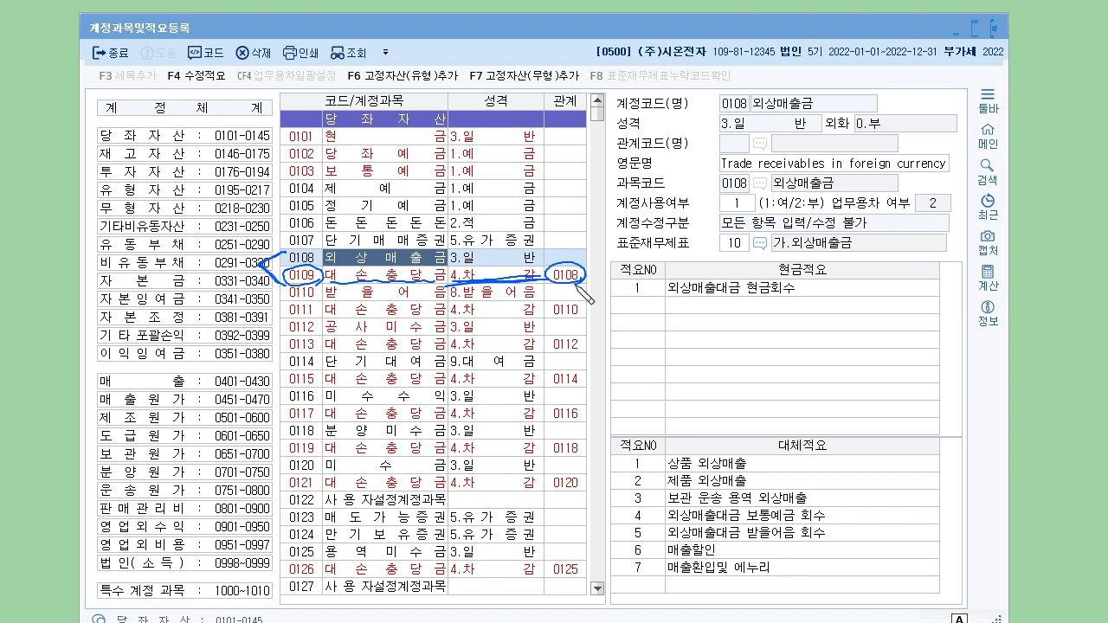
# Link row 0109 to account 0108 in blue pen, bracket the account pairs from 0110 to 0117, and clear the marks
pyautogui.moveTo(316, 273)
pyautogui.mouseDown()
pyautogui.moveTo(299, 247)
pyautogui.moveTo(323, 260)
pyautogui.moveTo(286, 278)
pyautogui.moveTo(597, 282)
pyautogui.mouseUp()
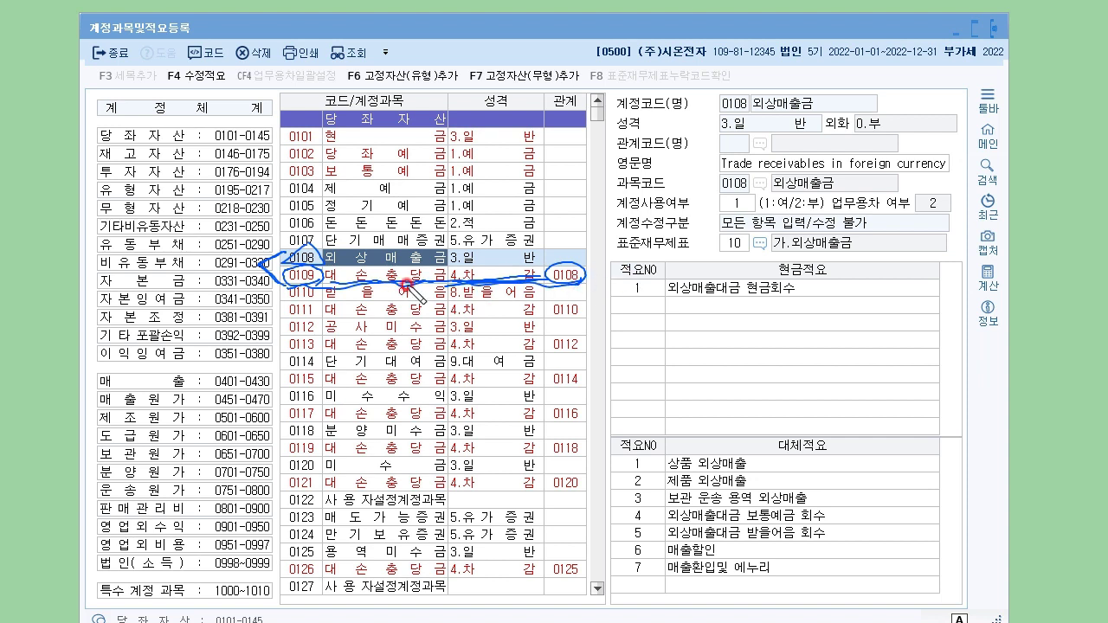
pyautogui.moveTo(289, 277)
pyautogui.mouseDown()
pyautogui.moveTo(266, 295)
pyautogui.moveTo(312, 303)
pyautogui.moveTo(271, 343)
pyautogui.moveTo(290, 347)
pyautogui.moveTo(276, 380)
pyautogui.moveTo(289, 384)
pyautogui.moveTo(289, 416)
pyautogui.mouseUp()
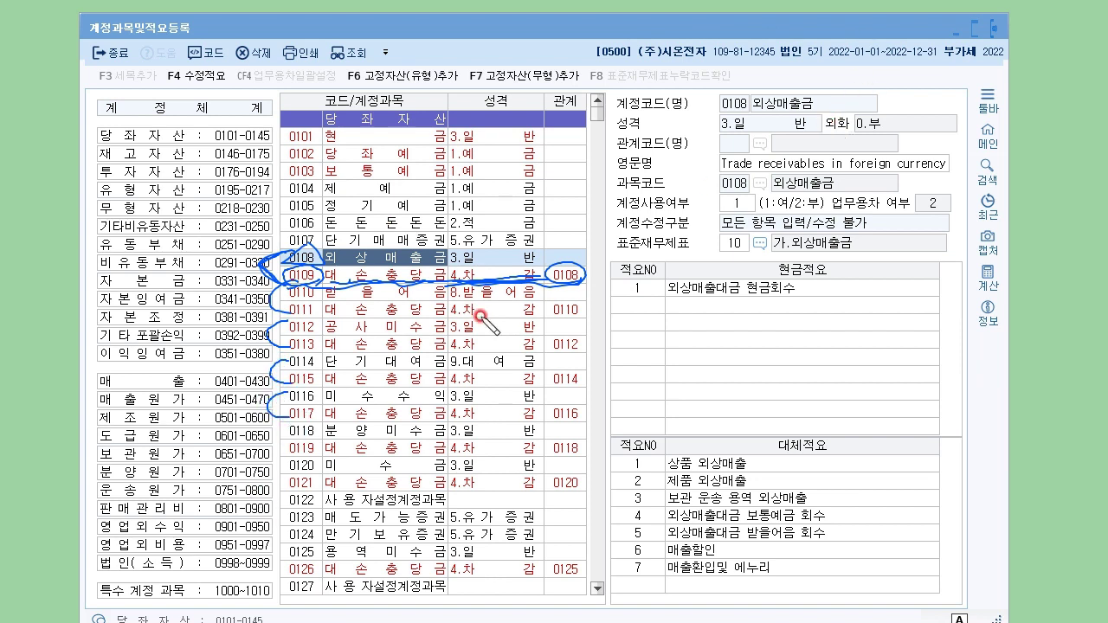
pyautogui.press('Escape')
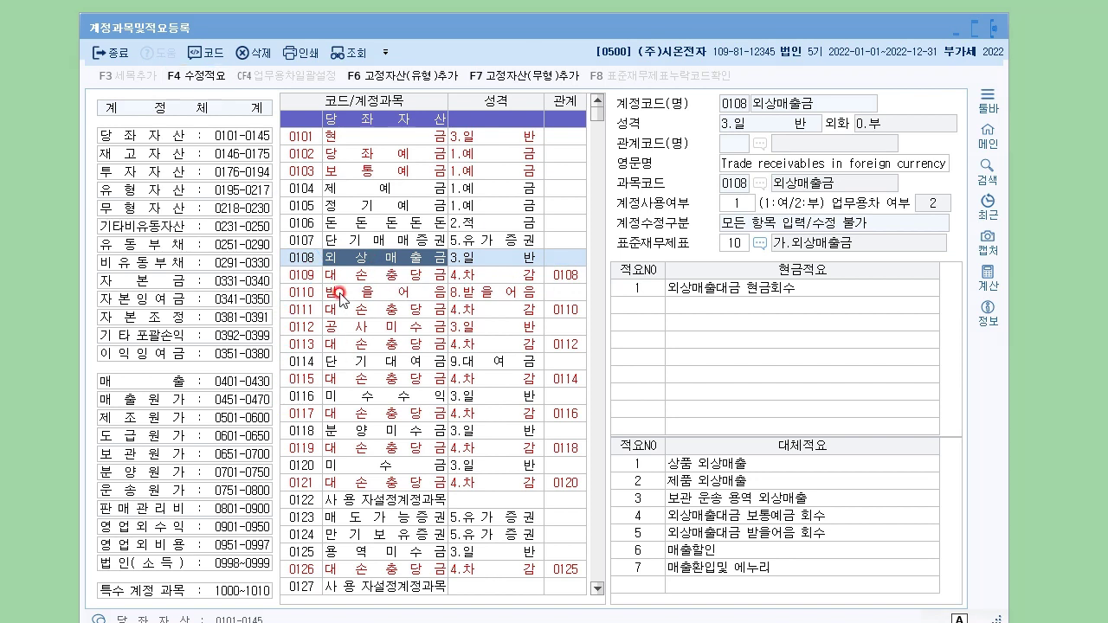
# Show the details of account 0109 대손충당금 with its relation code, and of the user-defined account 0122
pyautogui.click(371, 277)
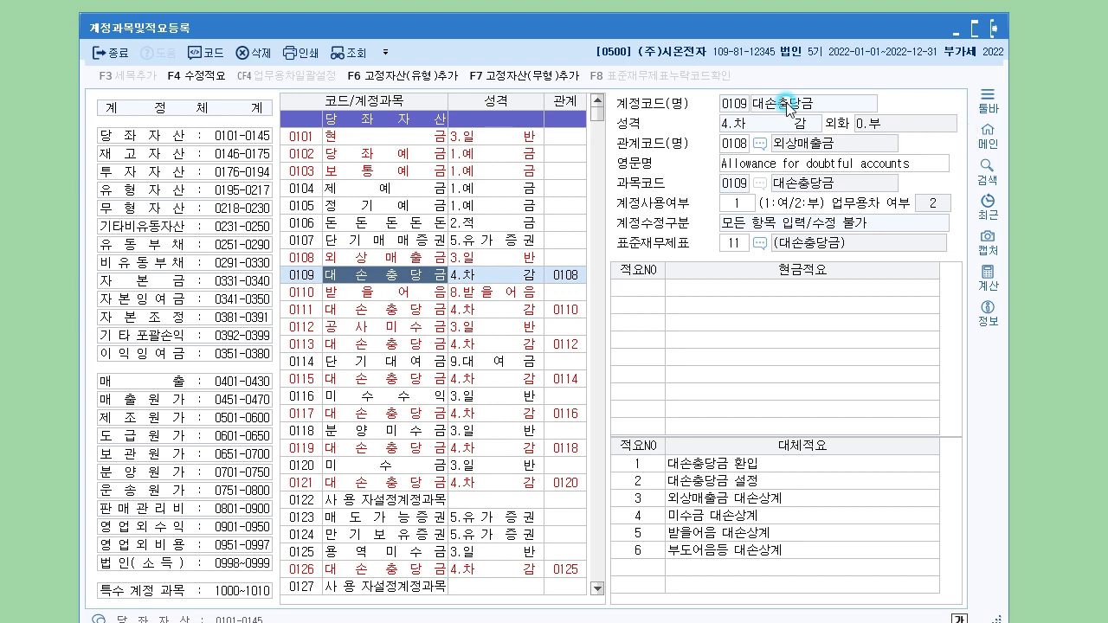
pyautogui.click(731, 146)
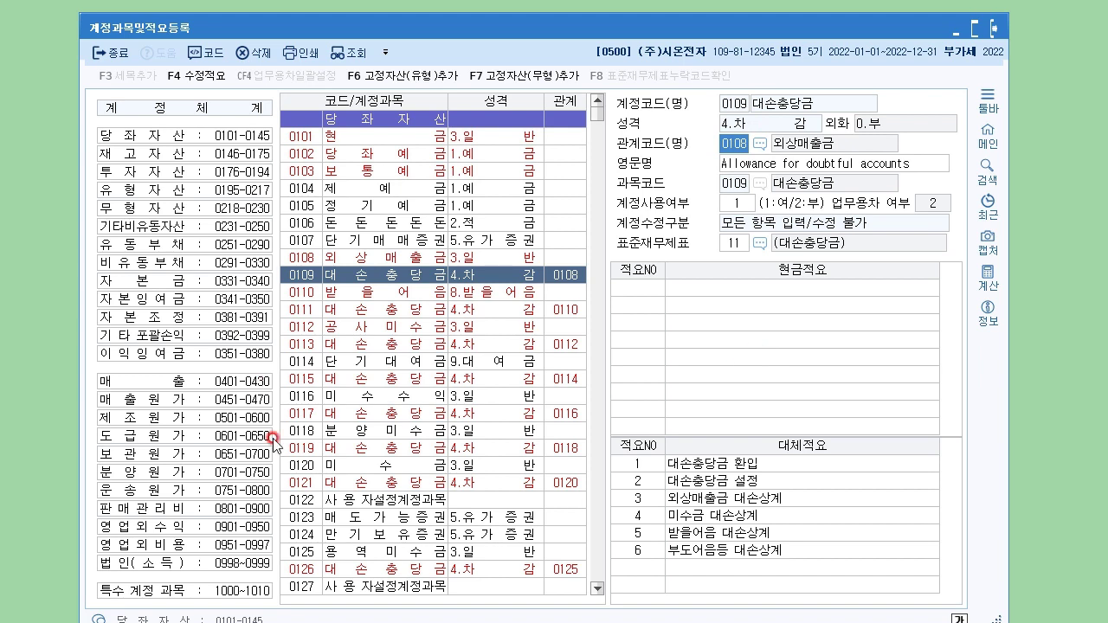
pyautogui.click(390, 500)
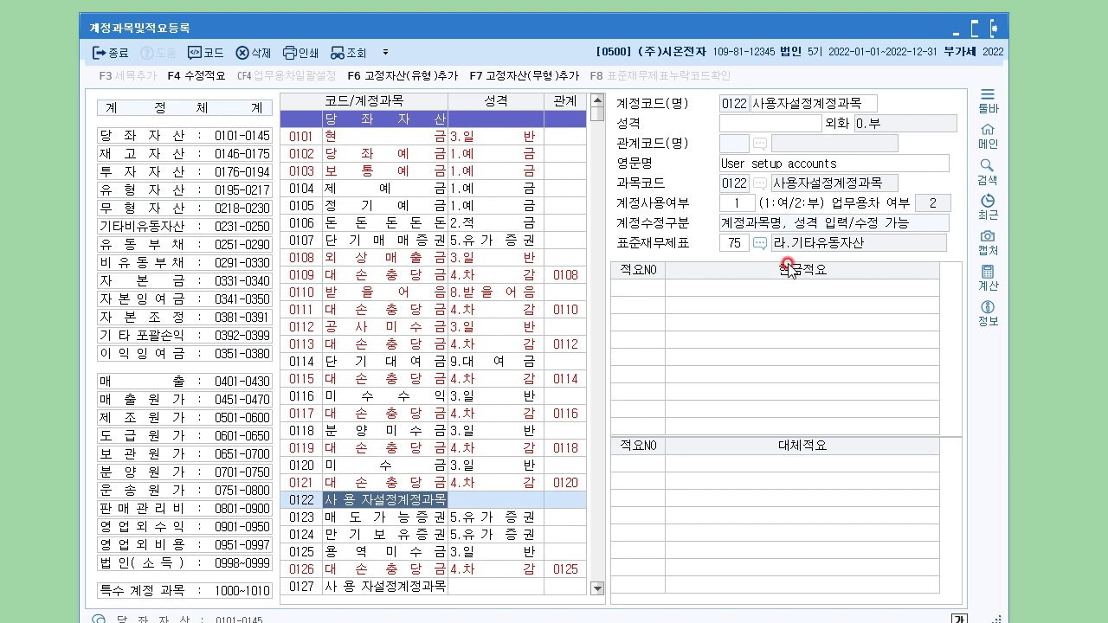
pyautogui.click(482, 599)
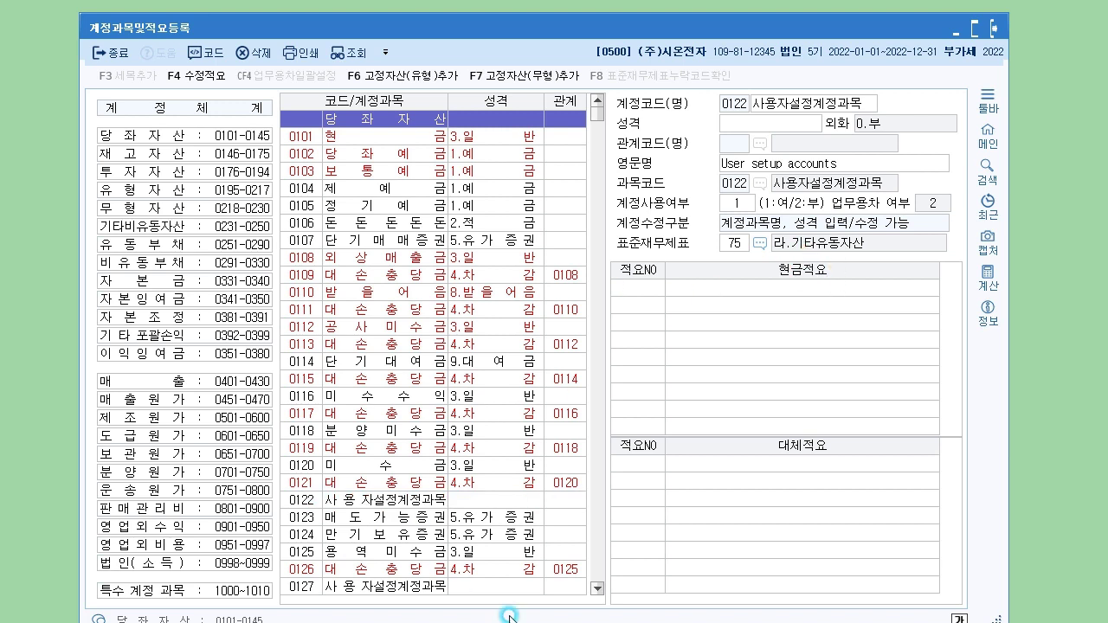
# Compare the 당좌자산 securities accounts 0123 and 0124 with accounts 0178 and 0181 under 투자자산
pyautogui.click(353, 535)
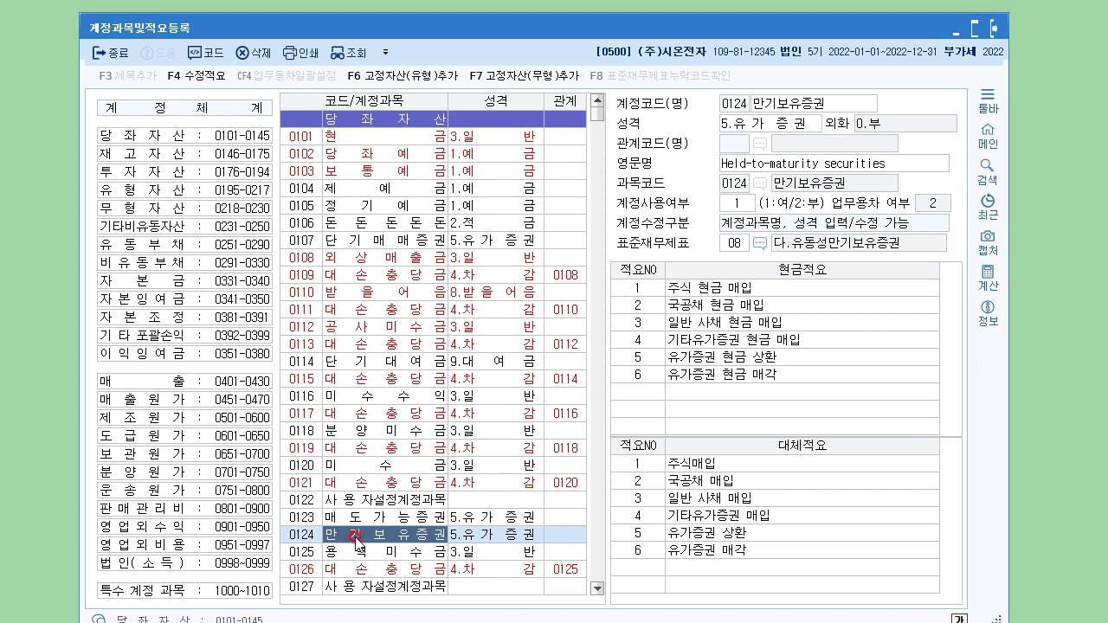
pyautogui.click(124, 172)
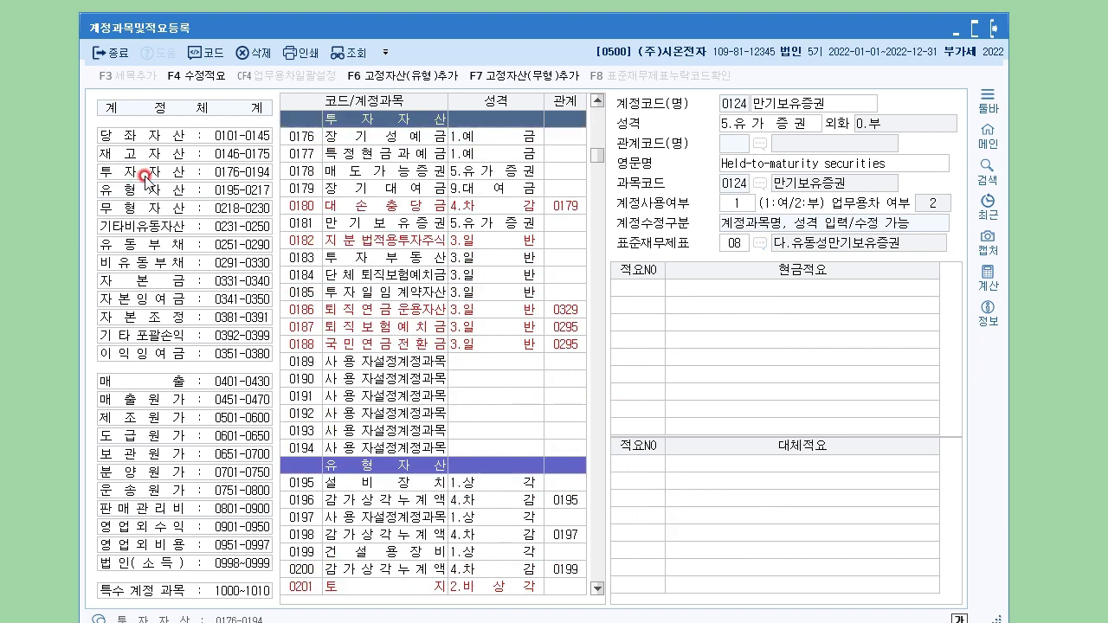
pyautogui.click(381, 223)
pyautogui.click(369, 171)
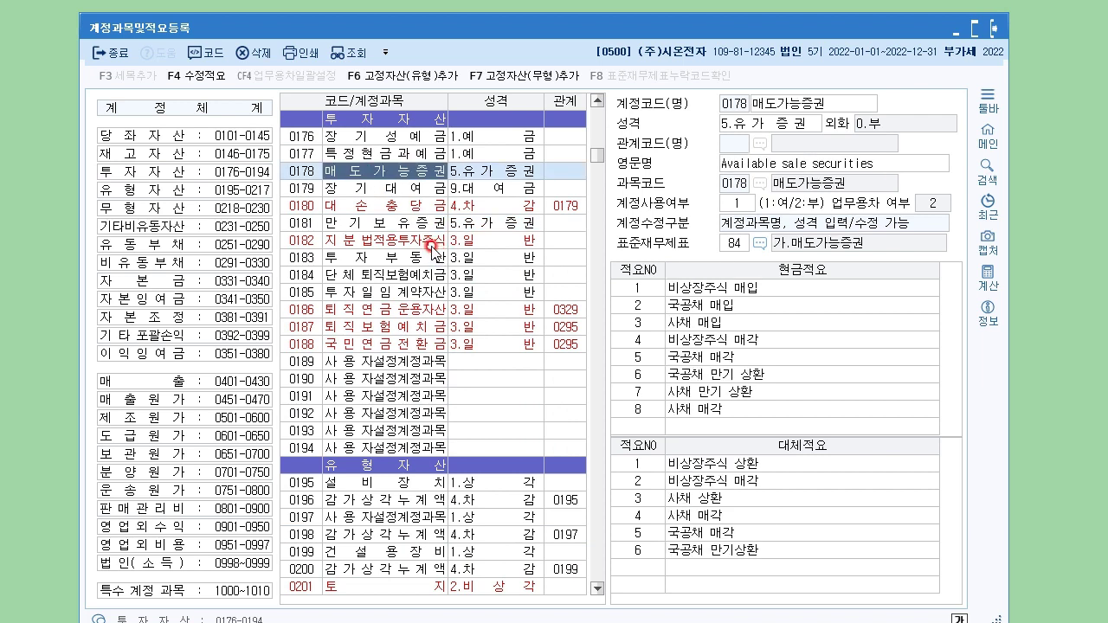
pyautogui.click(198, 139)
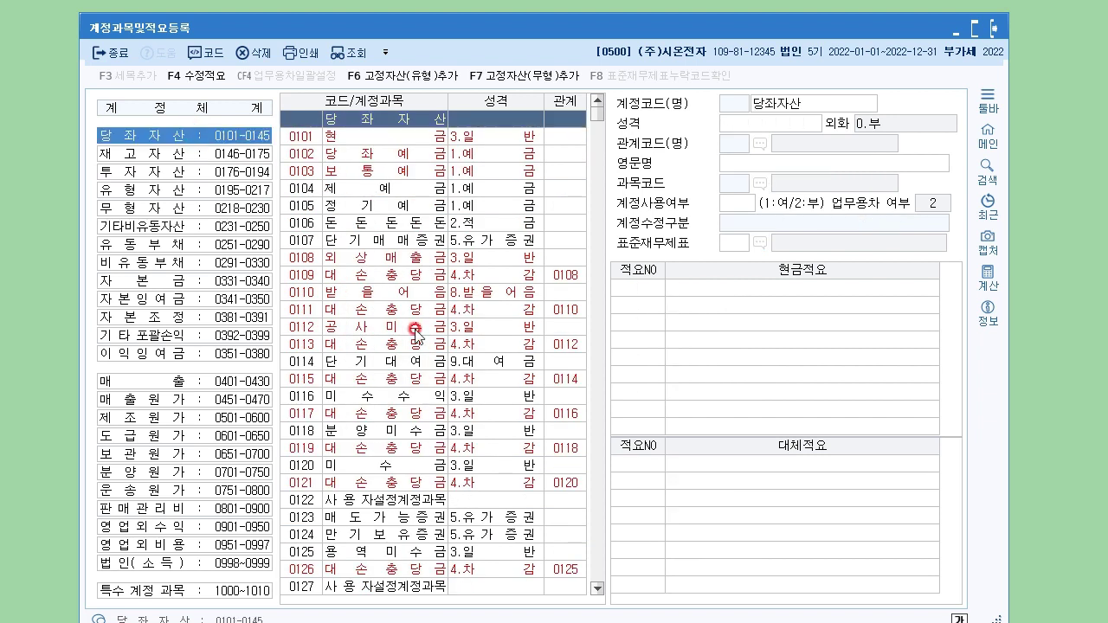
pyautogui.click(303, 523)
pyautogui.click(303, 536)
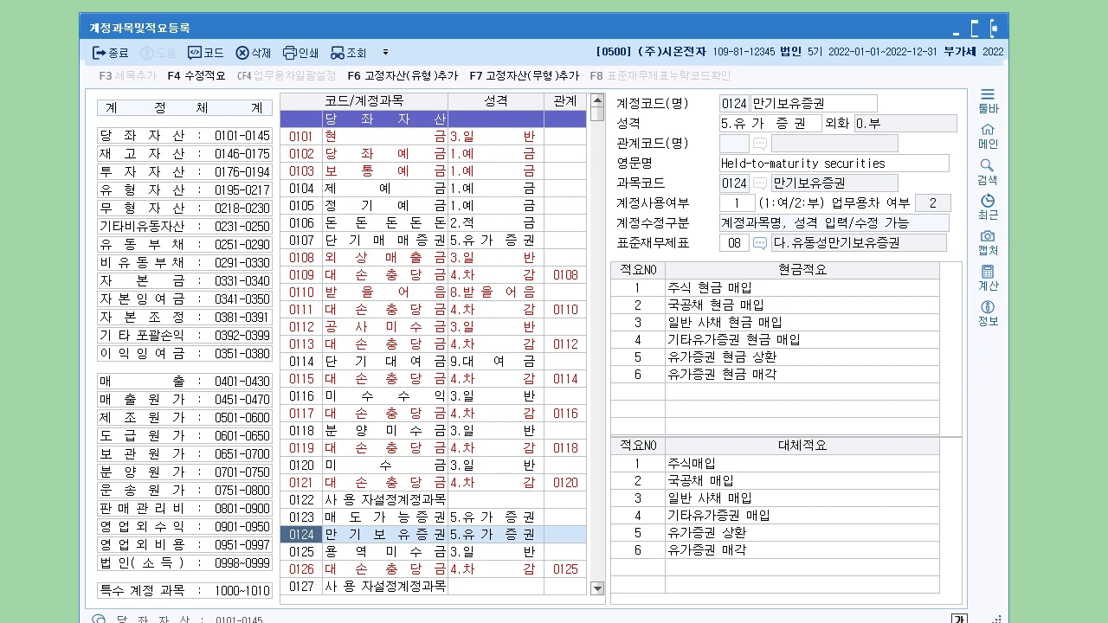
# Tick 당좌자산, 재고자산 and 투자자산 in blue pen, add a downward arrow and circle the asset and liability groups, and clear the marks
pyautogui.click(356, 77)
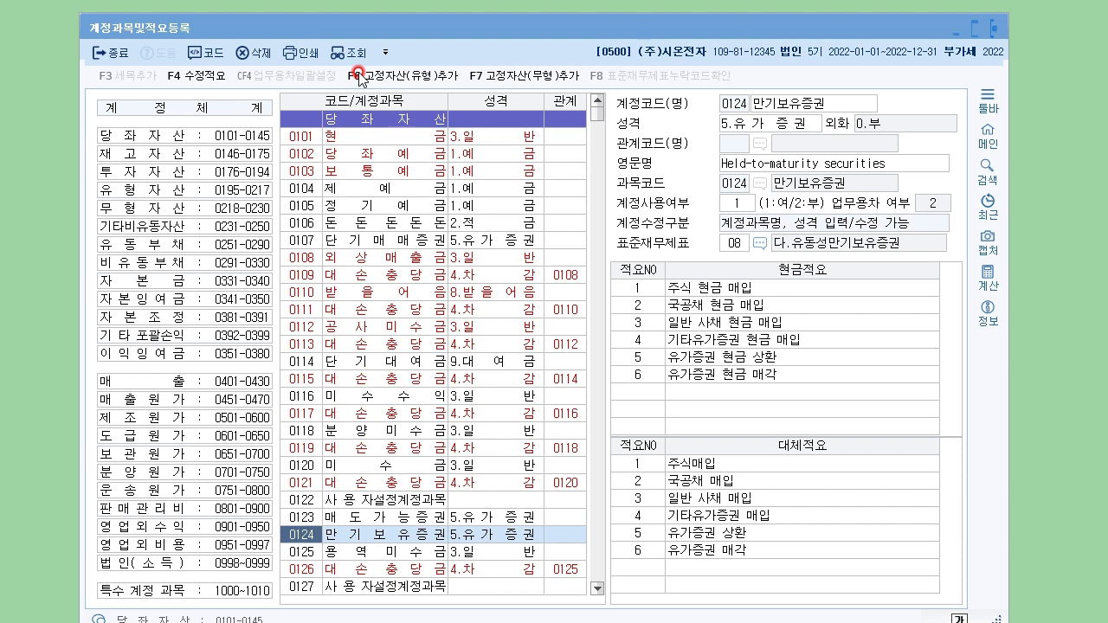
pyautogui.moveTo(74, 130)
pyautogui.mouseDown()
pyautogui.moveTo(95, 127)
pyautogui.moveTo(87, 170)
pyautogui.mouseUp()
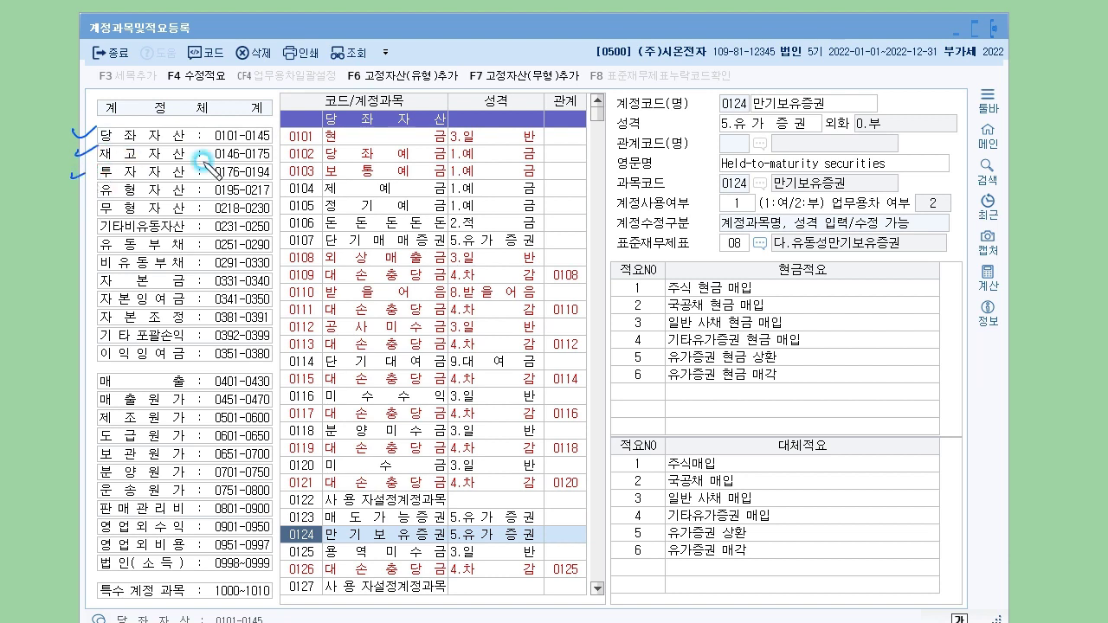
pyautogui.moveTo(42, 124)
pyautogui.mouseDown()
pyautogui.moveTo(48, 338)
pyautogui.moveTo(71, 316)
pyautogui.mouseUp()
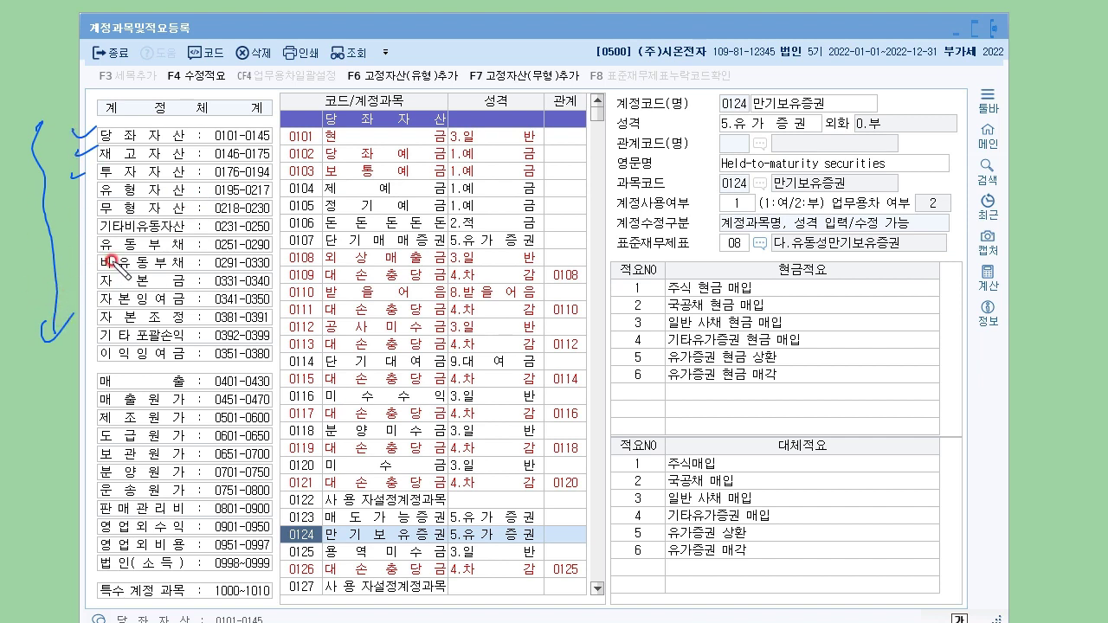
pyautogui.moveTo(177, 147)
pyautogui.mouseDown()
pyautogui.moveTo(70, 156)
pyautogui.moveTo(95, 175)
pyautogui.mouseUp()
pyautogui.moveTo(194, 254)
pyautogui.mouseDown()
pyautogui.moveTo(105, 279)
pyautogui.moveTo(198, 276)
pyautogui.mouseUp()
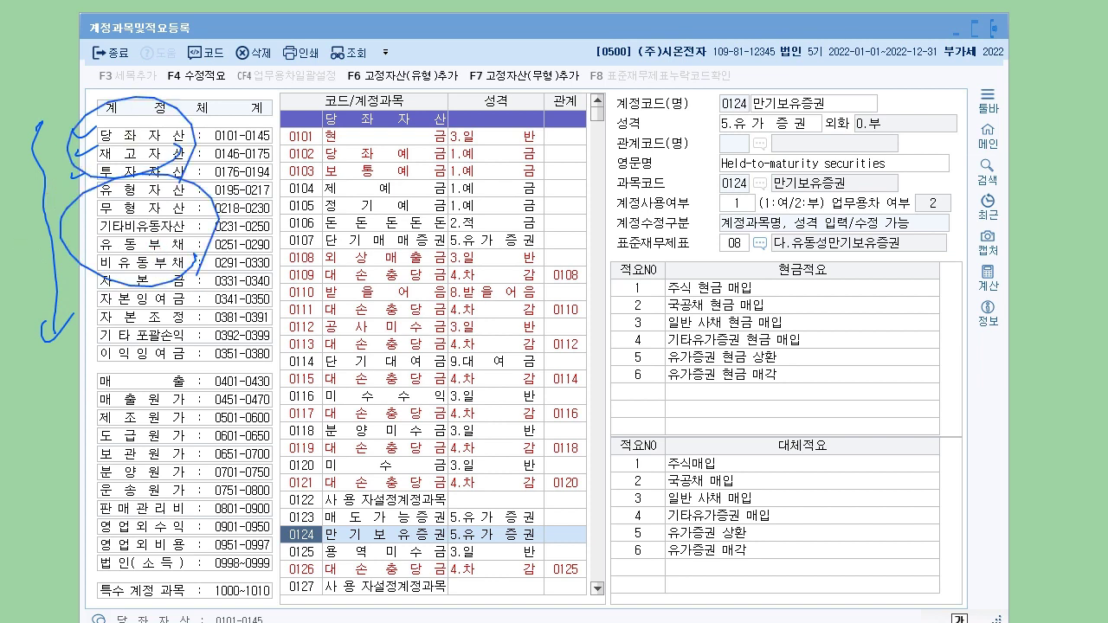
pyautogui.press('Escape')
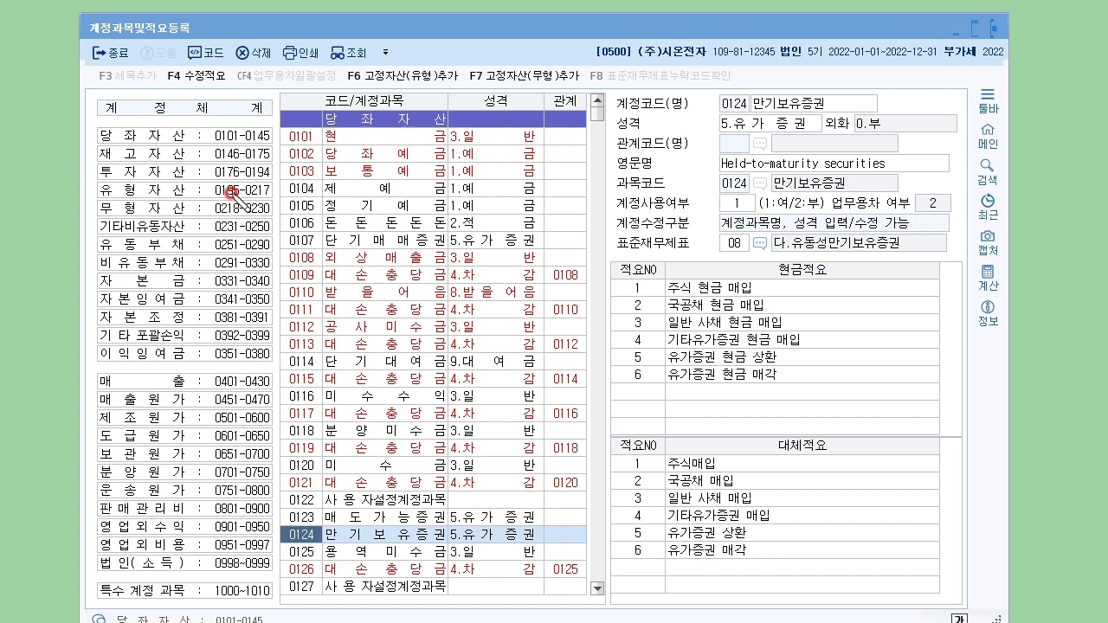
# Mark the 기타비유동자산 row in blue pen and bracket the liability and capital groups of the account system
pyautogui.moveTo(78, 220); pyautogui.dragTo(290, 210)
pyautogui.moveTo(82, 233); pyautogui.dragTo(305, 221)
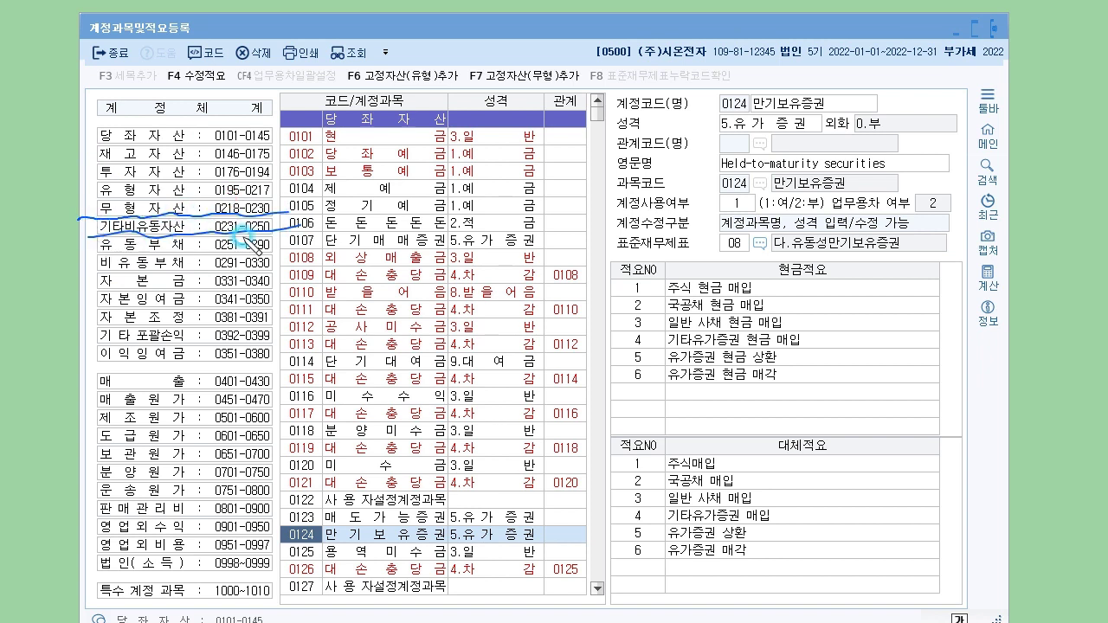
pyautogui.moveTo(92, 250)
pyautogui.mouseDown()
pyautogui.moveTo(83, 270)
pyautogui.moveTo(102, 374)
pyautogui.mouseUp()
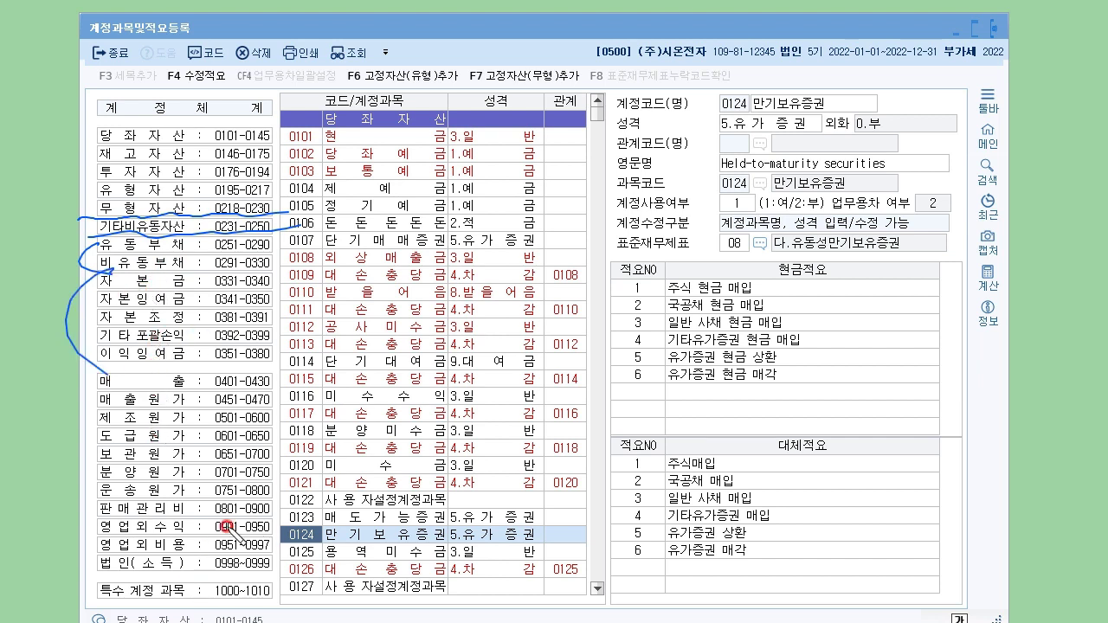
# Box code ranges 0501-0600 and 0801-0900, link and circle 제조원가 and 판매관리비, cross out the groups between them, and clear all marks
pyautogui.moveTo(283, 501); pyautogui.dragTo(191, 518)
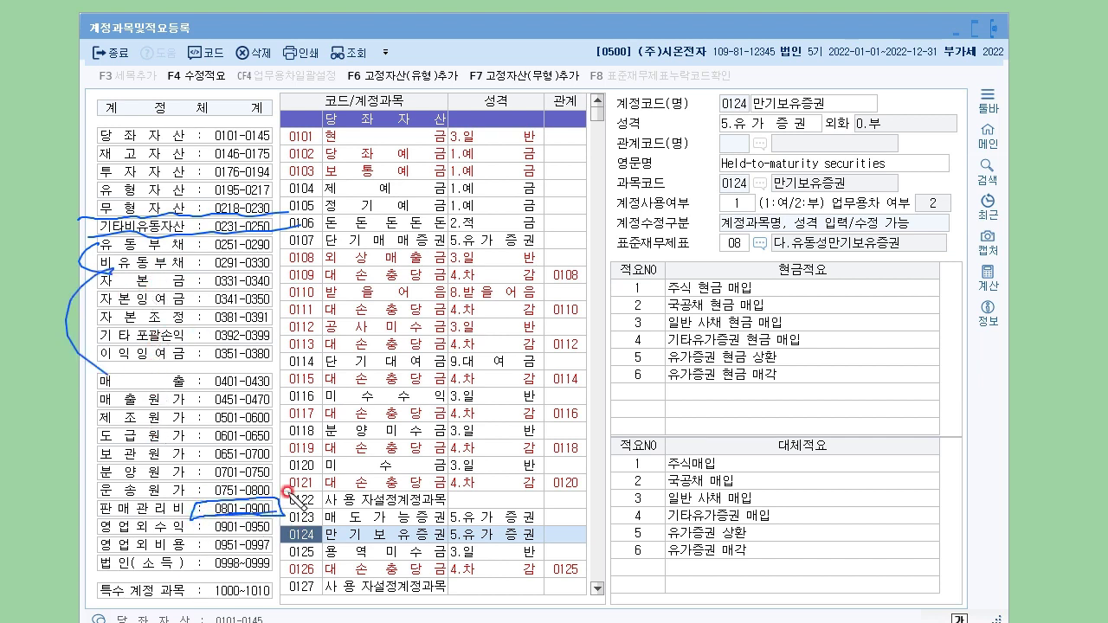
pyautogui.moveTo(204, 424)
pyautogui.mouseDown()
pyautogui.moveTo(289, 411)
pyautogui.moveTo(201, 408)
pyautogui.mouseUp()
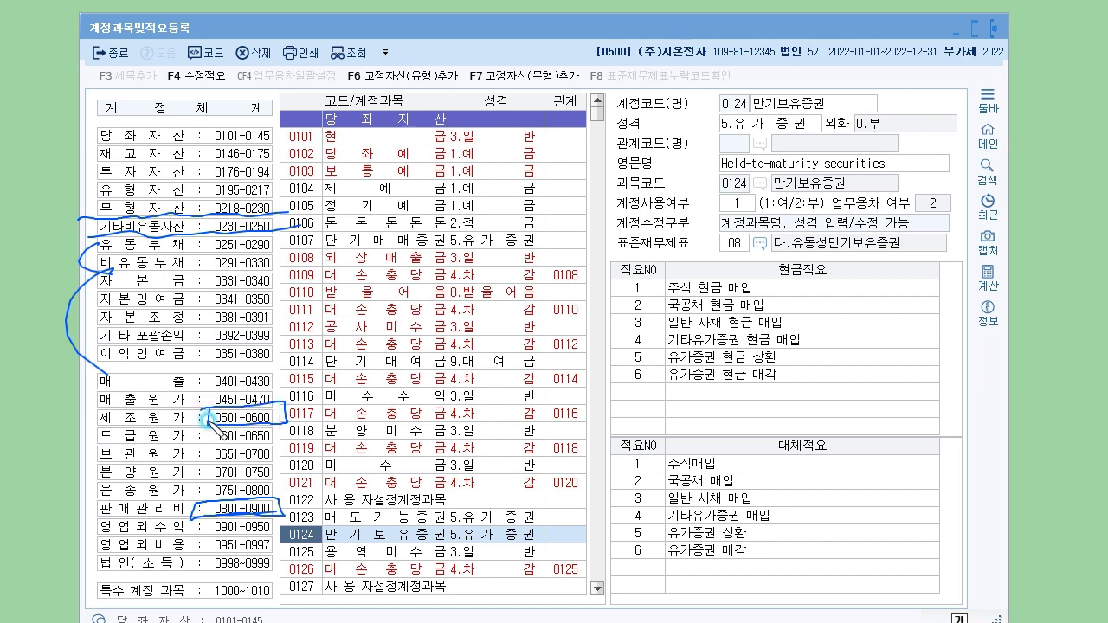
pyautogui.moveTo(116, 417)
pyautogui.mouseDown()
pyautogui.moveTo(82, 510)
pyautogui.moveTo(129, 521)
pyautogui.mouseUp()
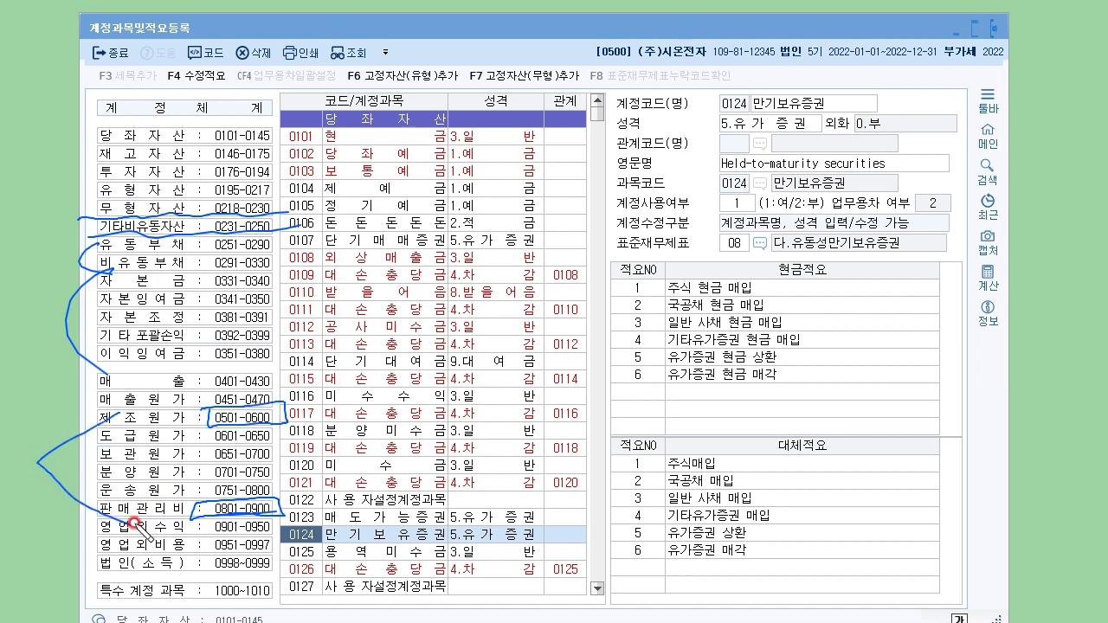
pyautogui.moveTo(102, 426); pyautogui.dragTo(112, 429)
pyautogui.moveTo(123, 513); pyautogui.dragTo(130, 517)
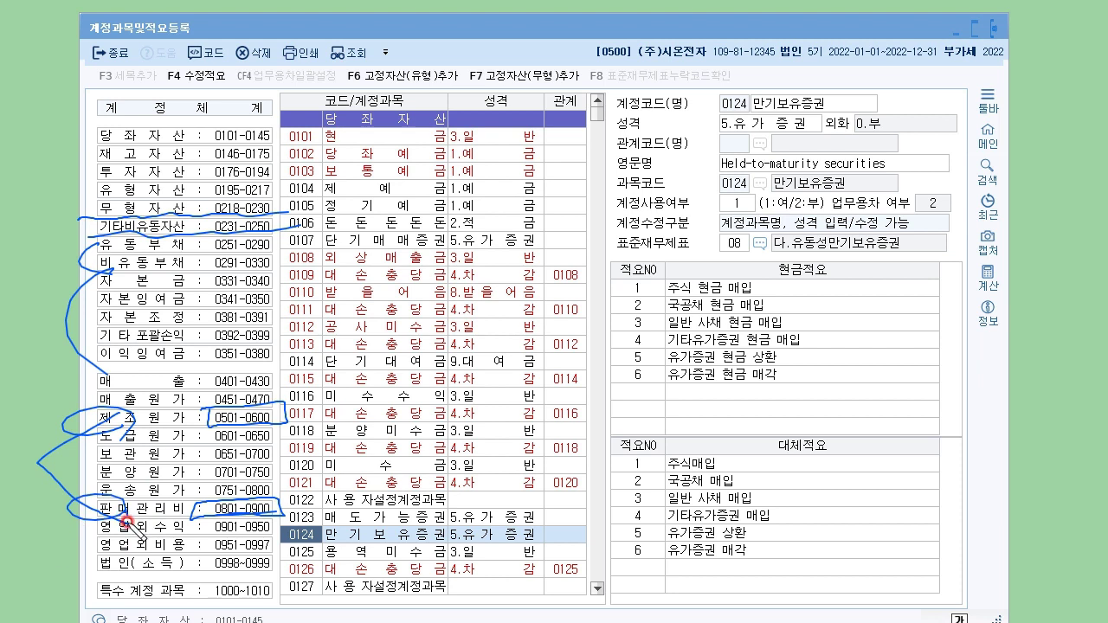
pyautogui.moveTo(260, 440)
pyautogui.mouseDown()
pyautogui.moveTo(223, 468)
pyautogui.moveTo(293, 501)
pyautogui.mouseUp()
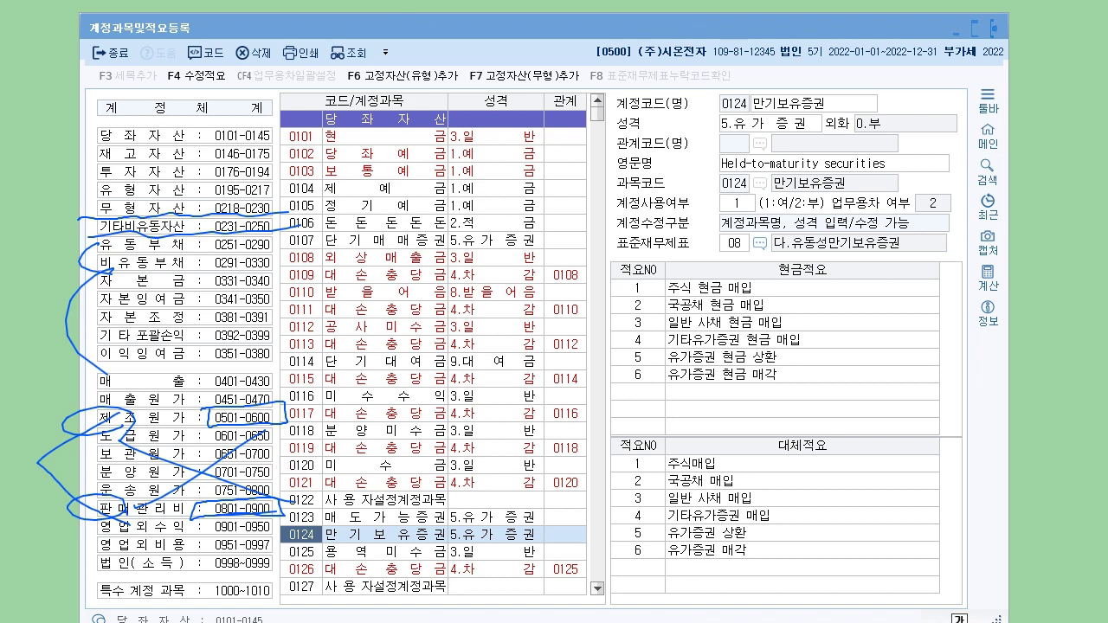
pyautogui.press('Escape')
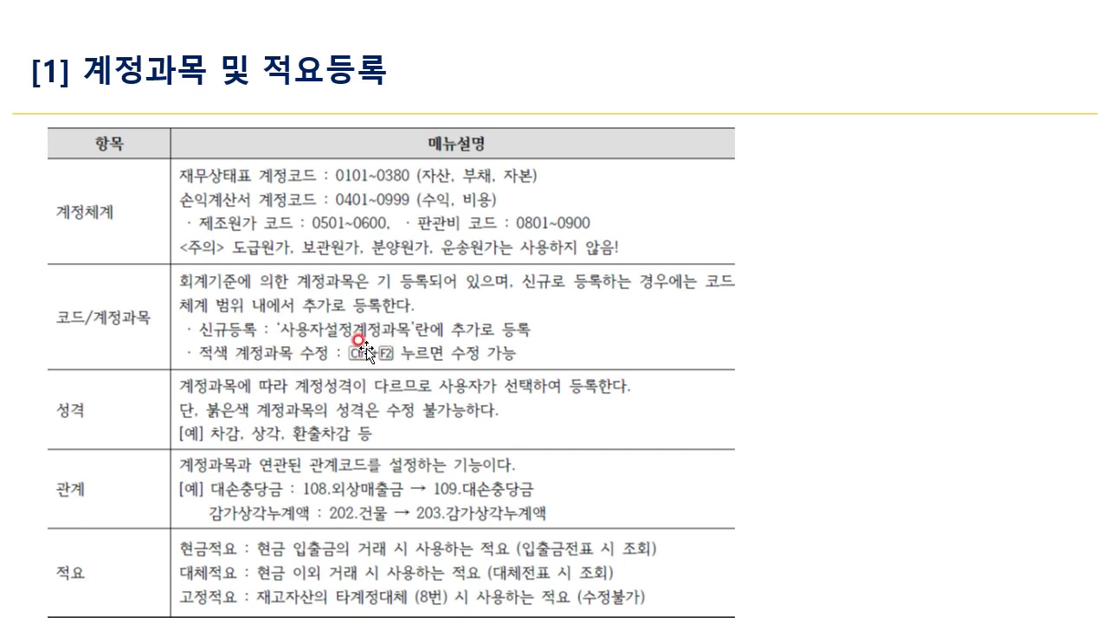
# Show the 입력예제 slide and switch to the account registration window, placing it beside the exercise list
pyautogui.press('Right')
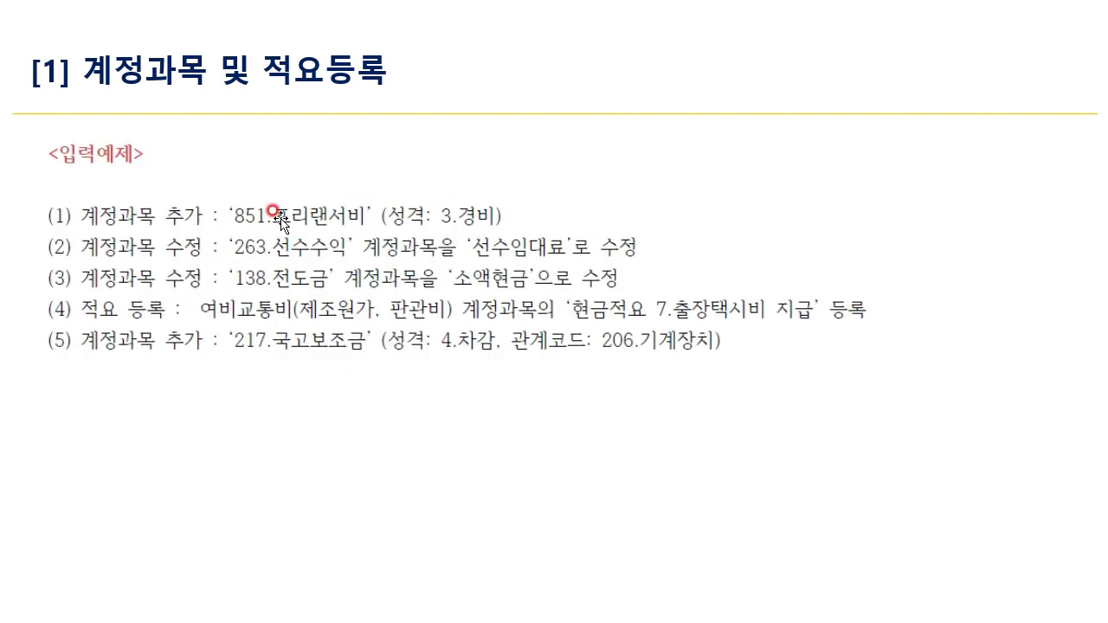
pyautogui.hotkey('alt', 'Tab')
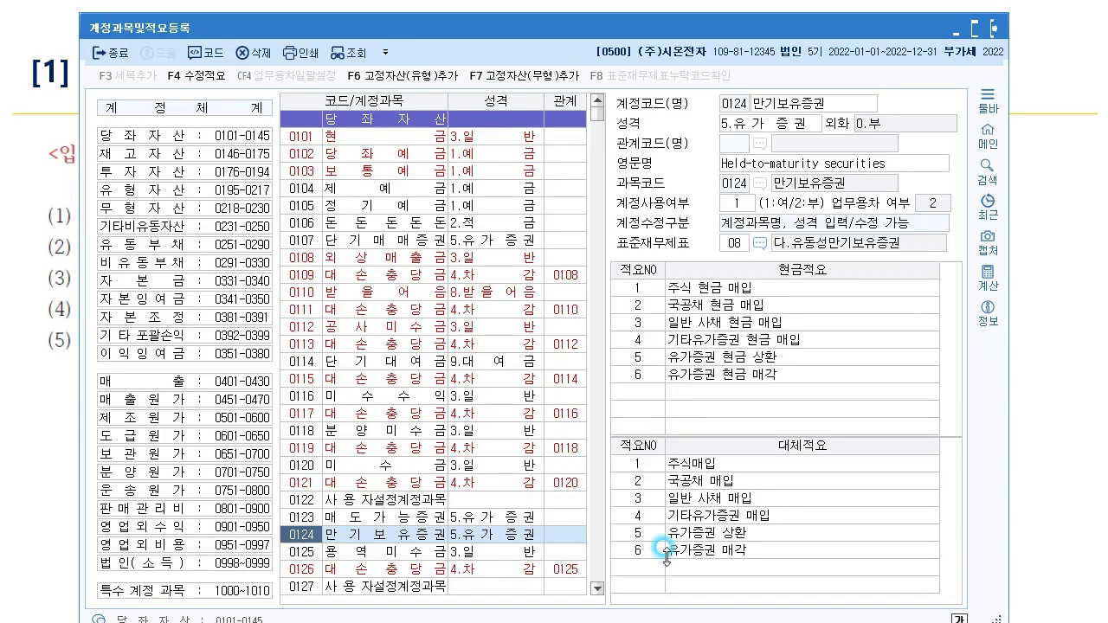
pyautogui.moveTo(635, 33); pyautogui.dragTo(568, 245)
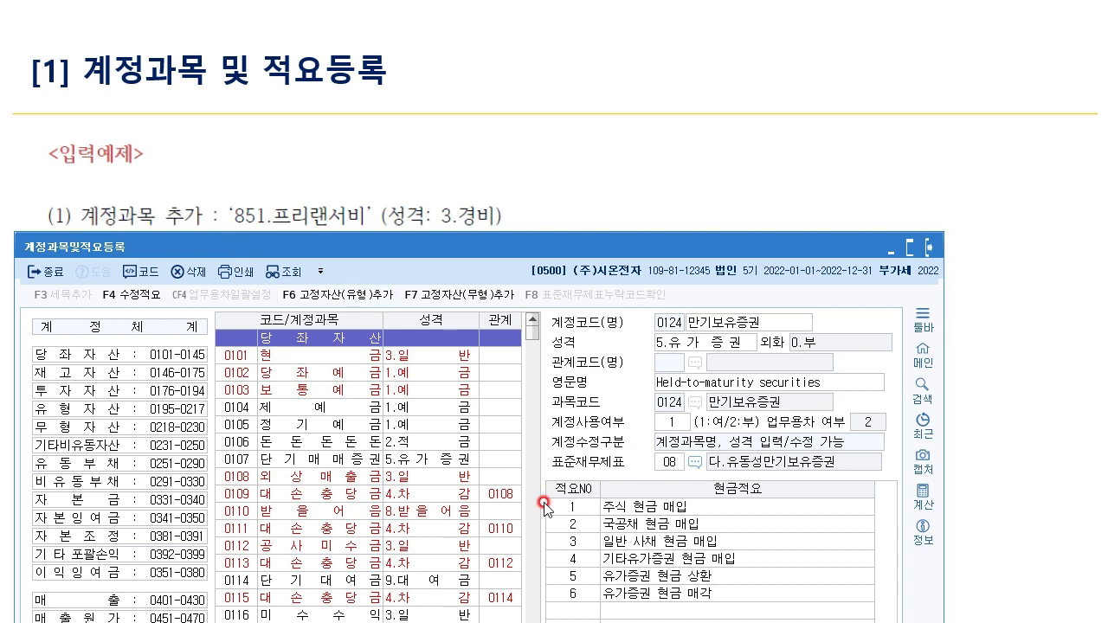
pyautogui.moveTo(530, 329)
pyautogui.mouseDown()
pyautogui.moveTo(530, 574)
pyautogui.moveTo(545, 353)
pyautogui.moveTo(534, 321)
pyautogui.mouseUp()
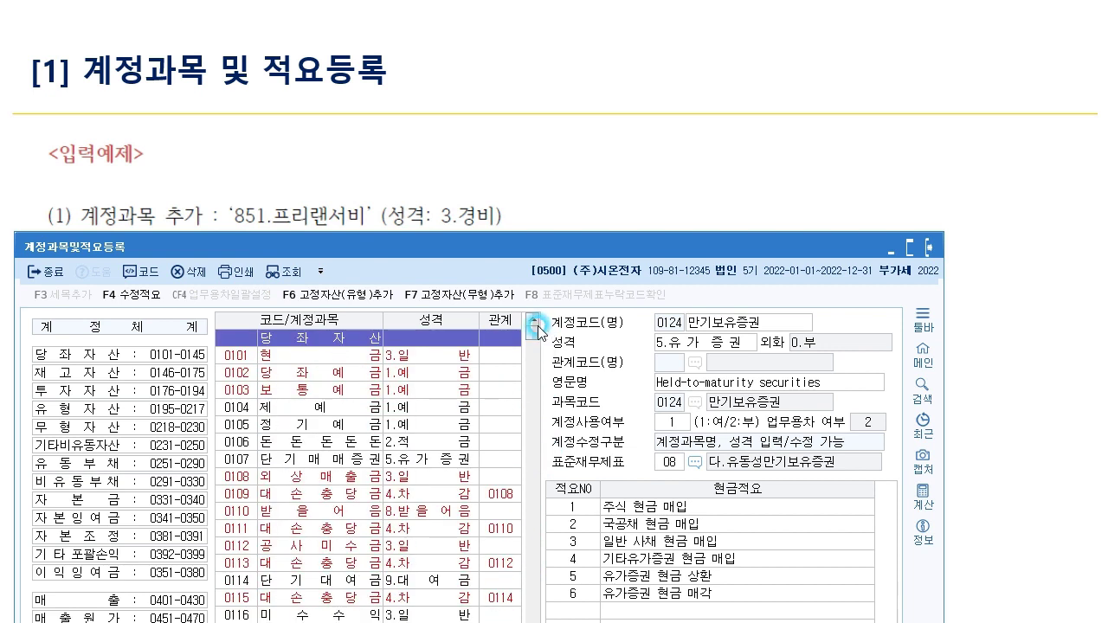
pyautogui.click(241, 355)
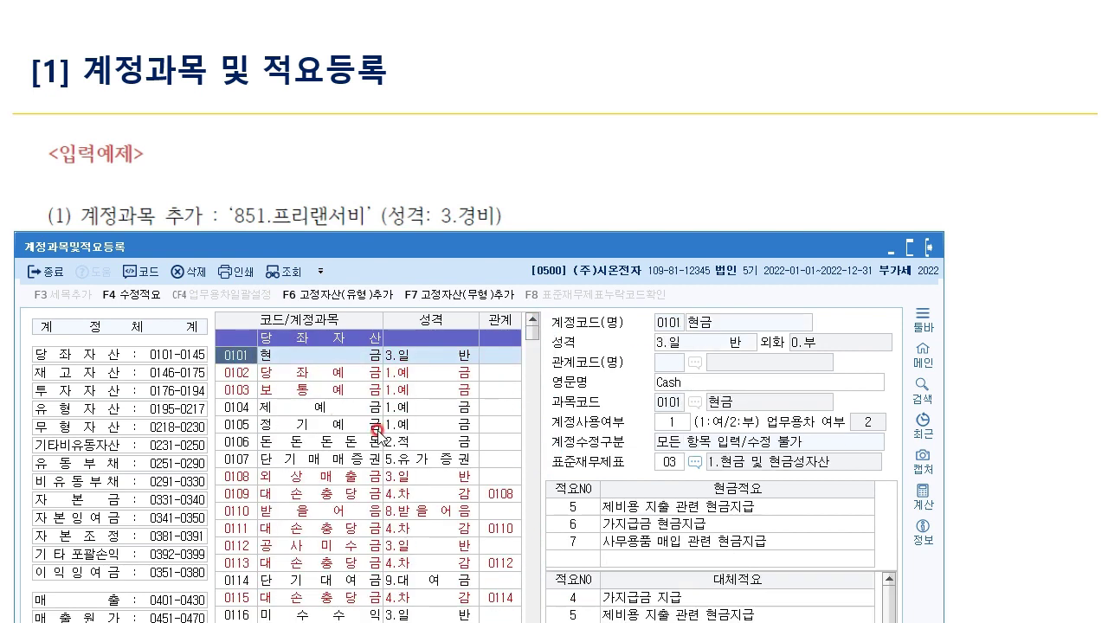
pyautogui.click(245, 363)
pyautogui.click(262, 367)
pyautogui.moveTo(354, 251); pyautogui.dragTo(697, 32)
# Jump to account code 0851 in the code list and select its 사용자설정계정과목 row
pyautogui.click(591, 147)
pyautogui.write('8')
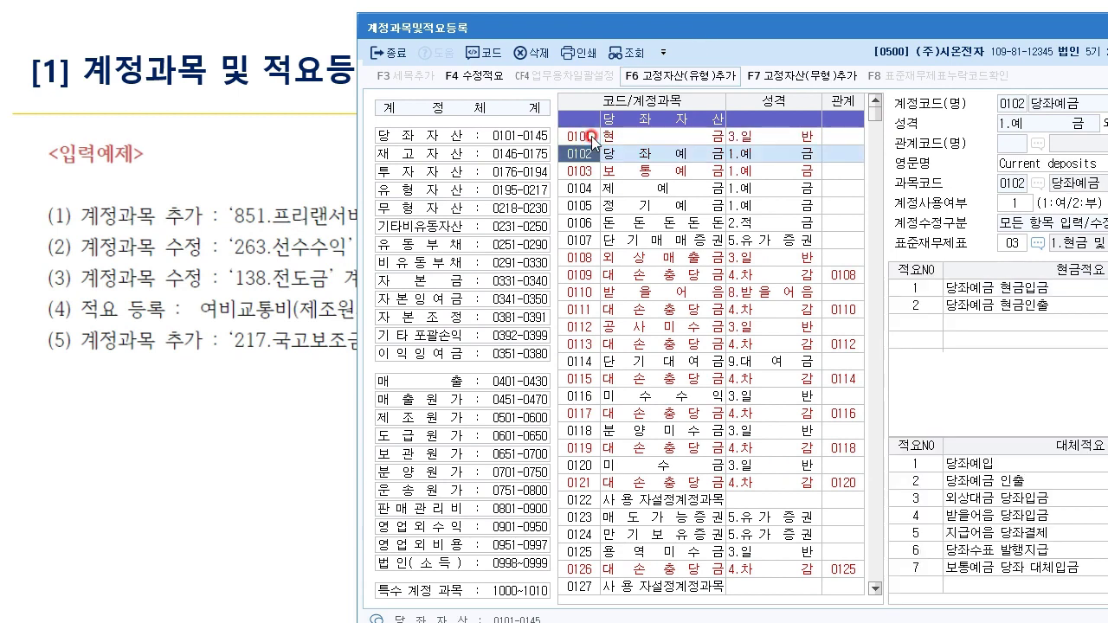
pyautogui.press('Return')
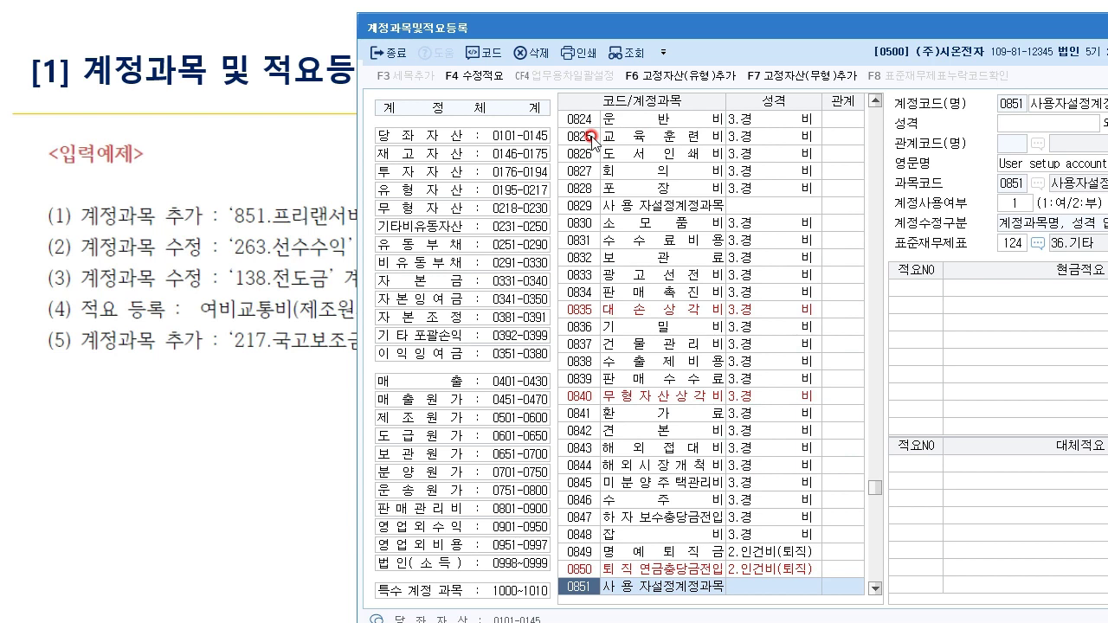
pyautogui.click(877, 589)
pyautogui.click(876, 589)
pyautogui.click(876, 589)
pyautogui.click(876, 589)
pyautogui.click(876, 589)
pyautogui.click(686, 495)
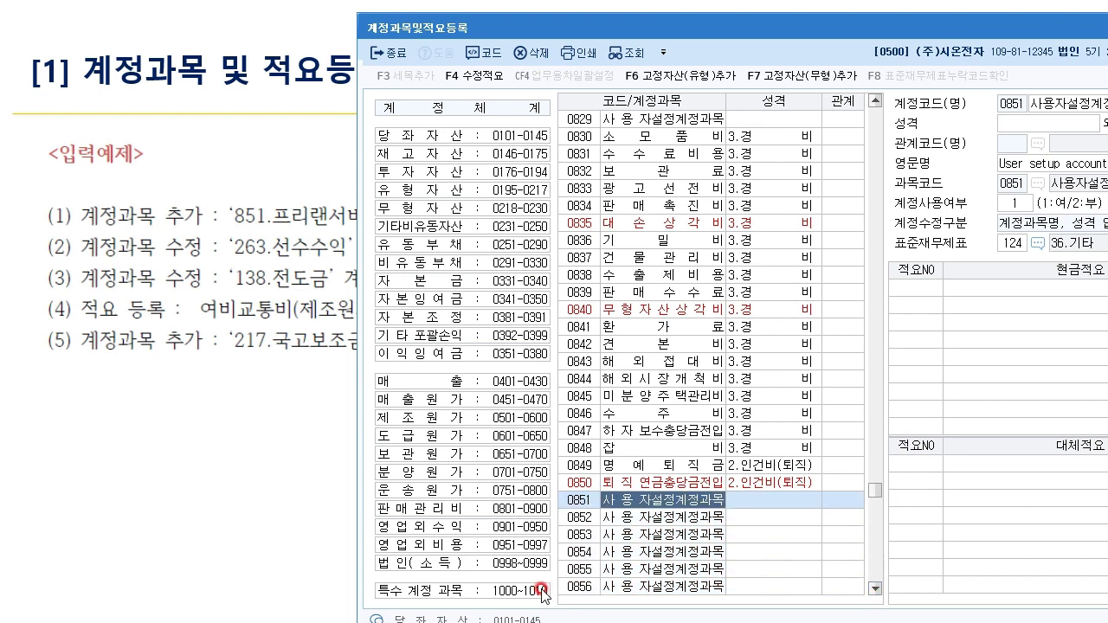
# Select the code of account 0847 and jump from there to account code 230
pyautogui.click(599, 433)
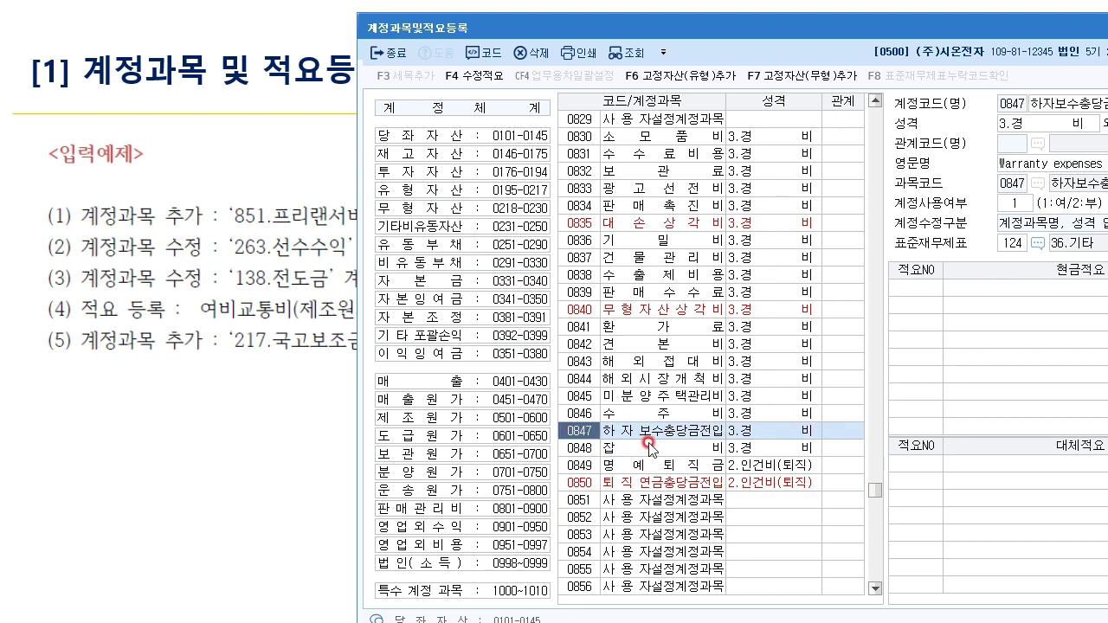
pyautogui.write('230')
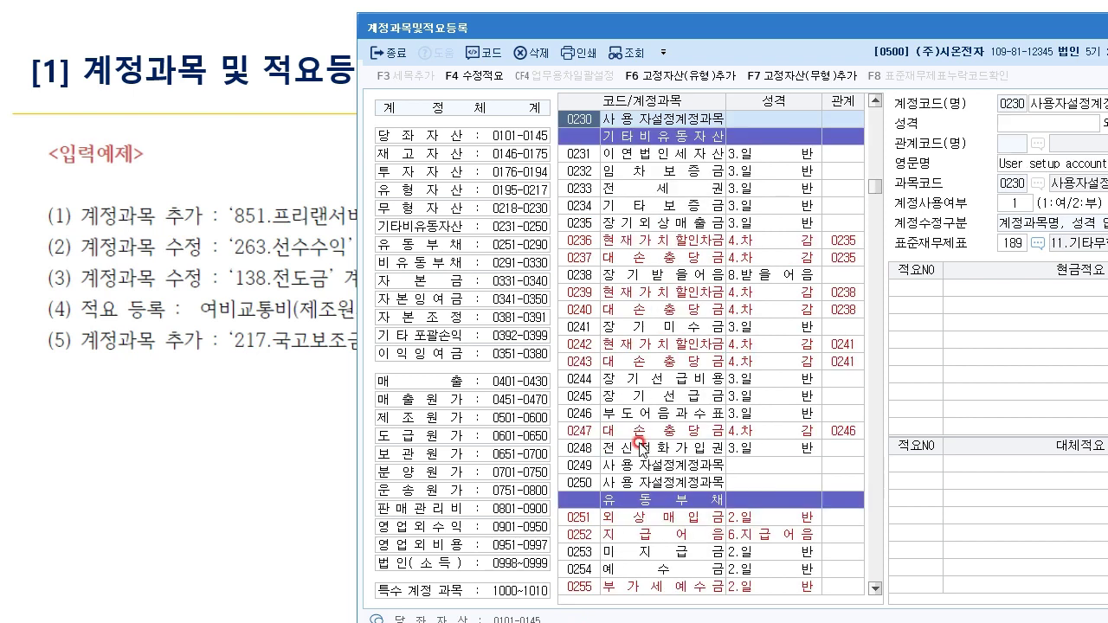
# Jump to account code 811 in the code list
pyautogui.write('81')
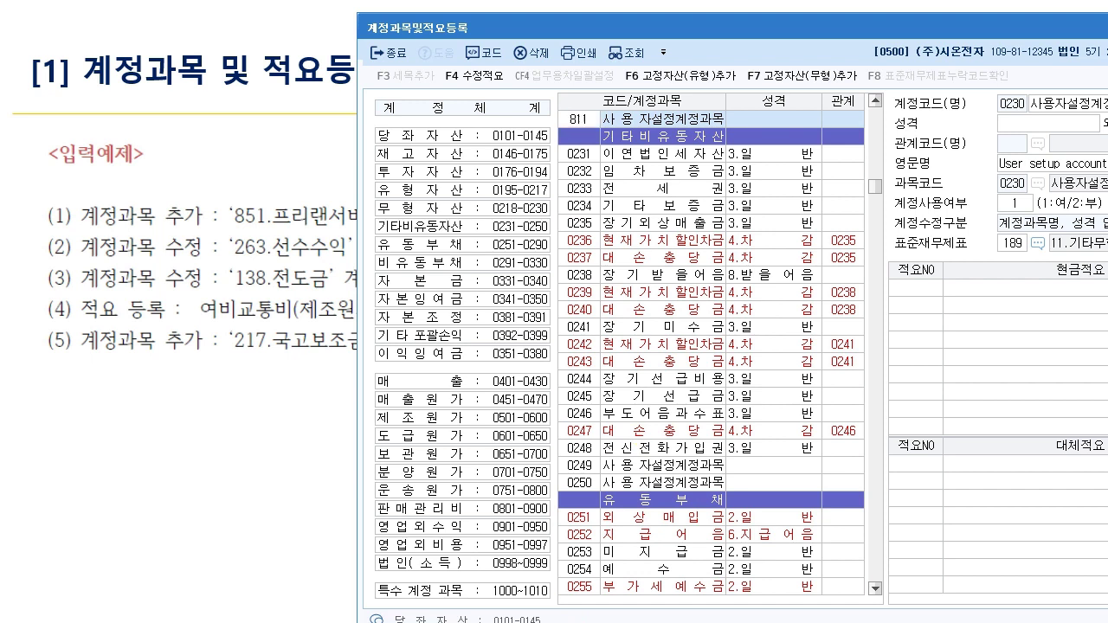
pyautogui.write('1')
pyautogui.press('Return')
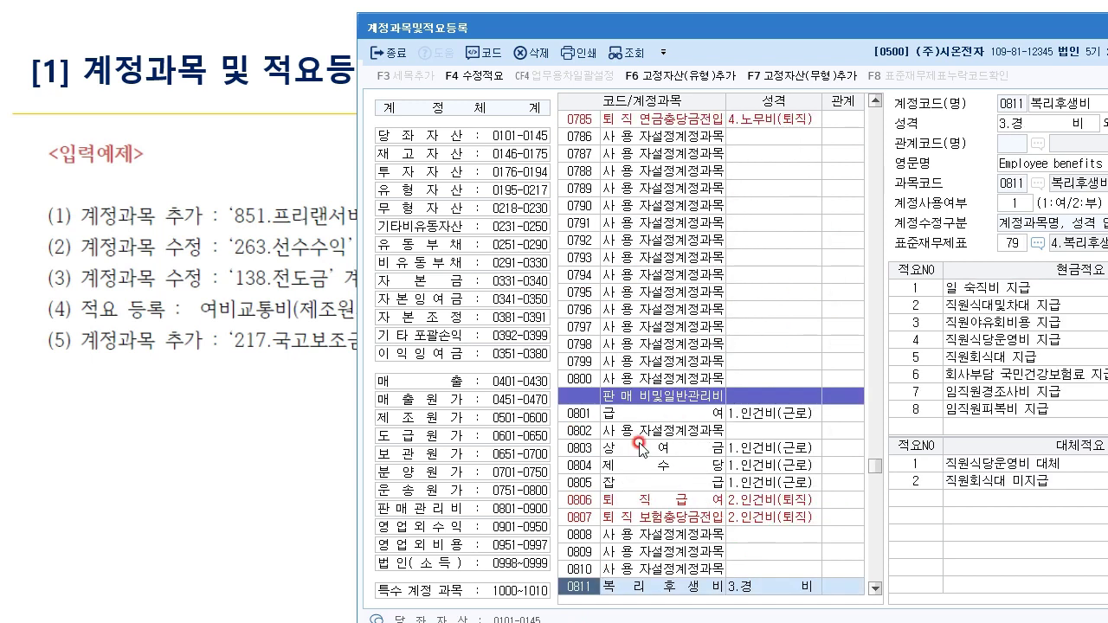
# Register 프리랜서비 as the account name for code 0851 with 성격 set to 3.경비
pyautogui.write('851')
pyautogui.press('Return')
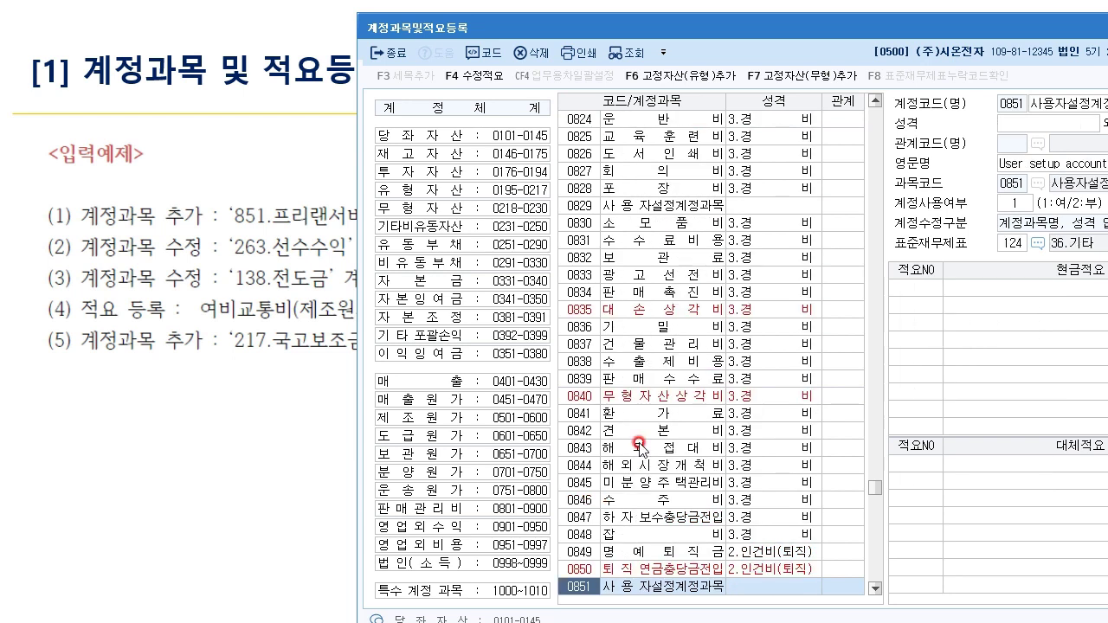
pyautogui.click(701, 595)
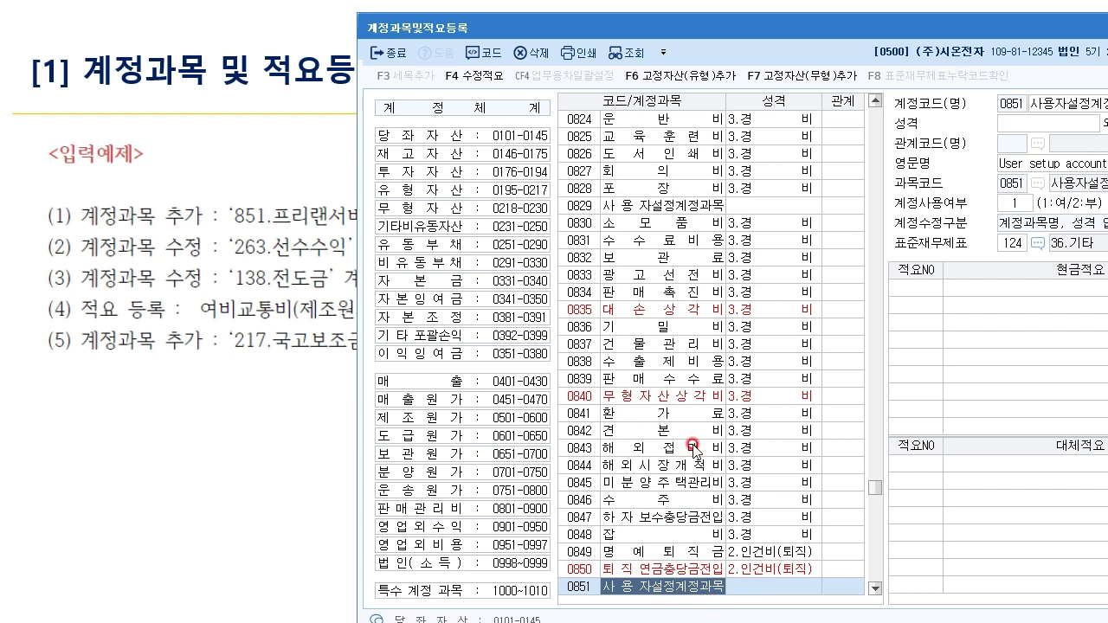
pyautogui.moveTo(828, 33); pyautogui.dragTo(499, 259)
pyautogui.click(732, 334)
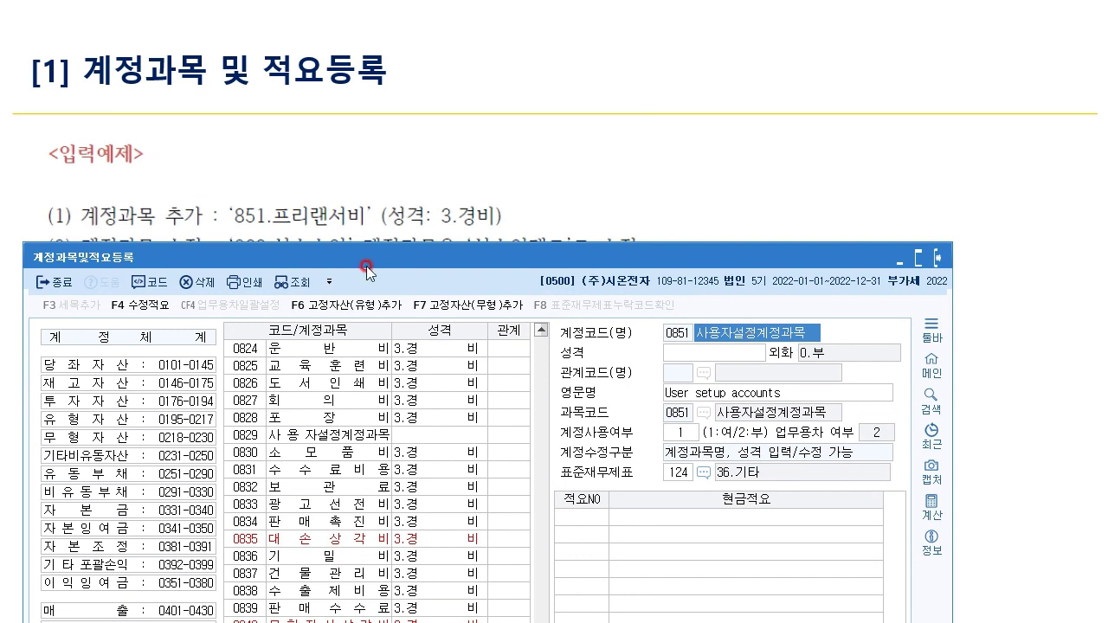
pyautogui.write('프리랜서비')
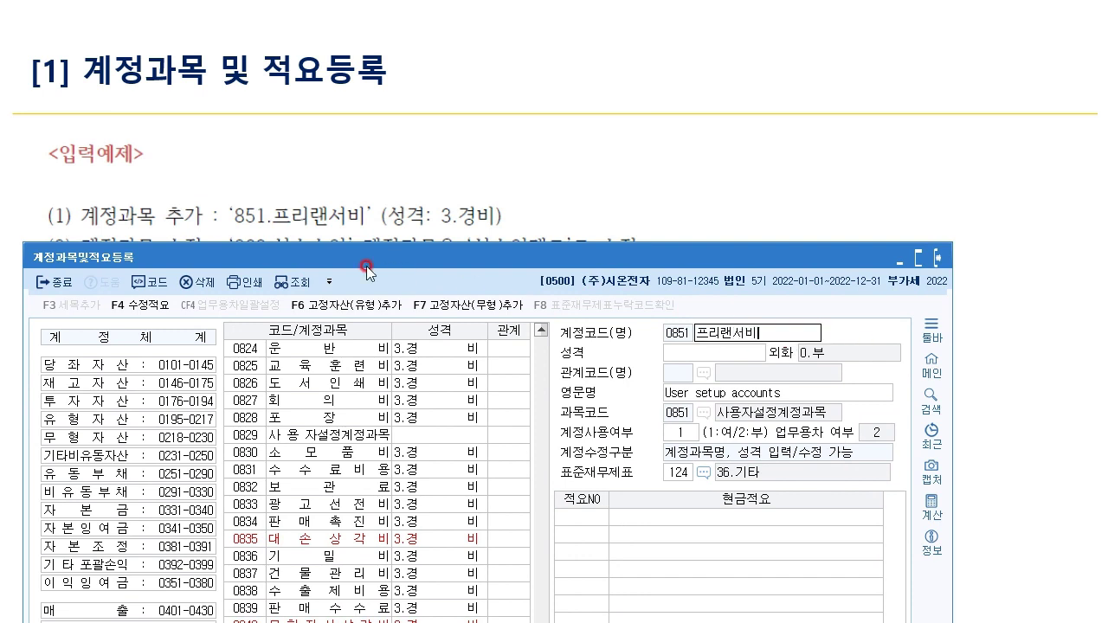
pyautogui.press('Return')
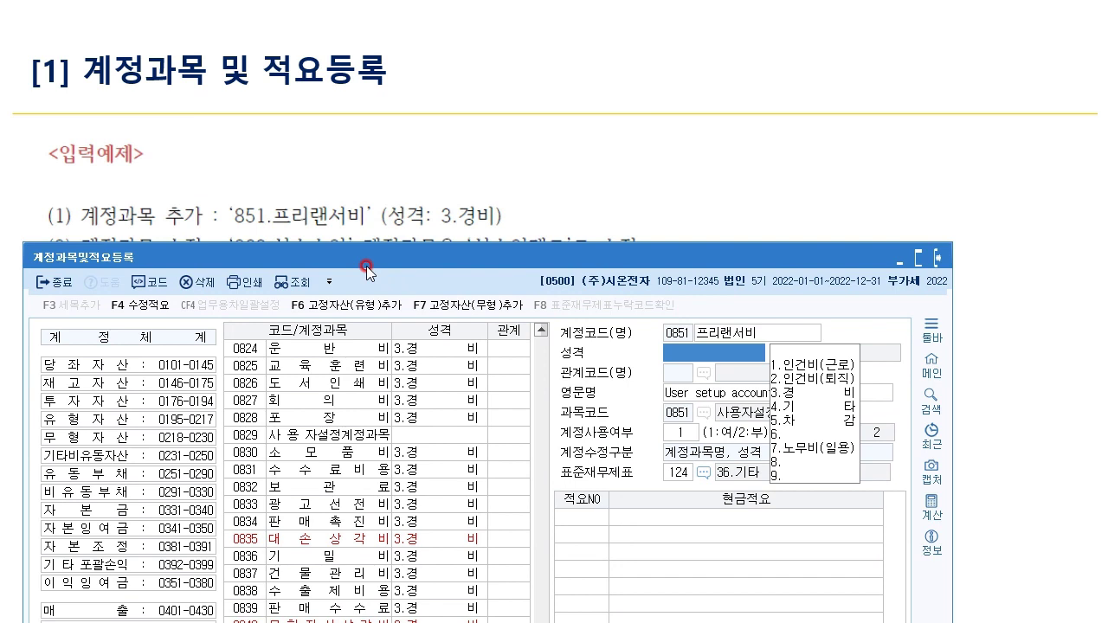
pyautogui.click(802, 395)
# Find account 0263 선수수익 by its code and rename it 선수임대료
pyautogui.moveTo(586, 257); pyautogui.dragTo(605, 280)
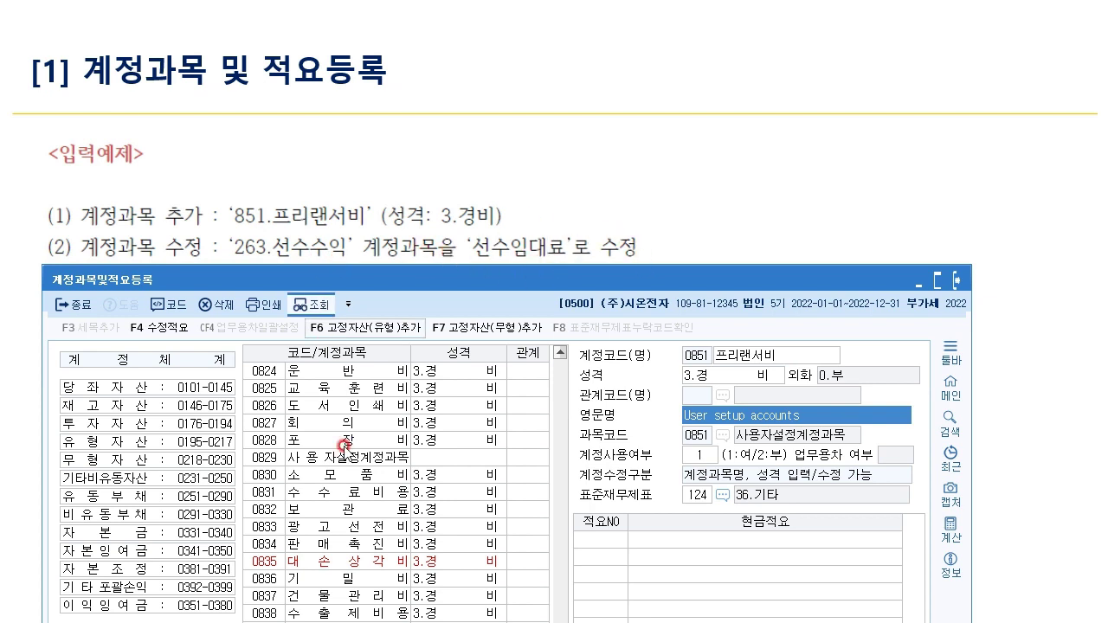
pyautogui.click(278, 530)
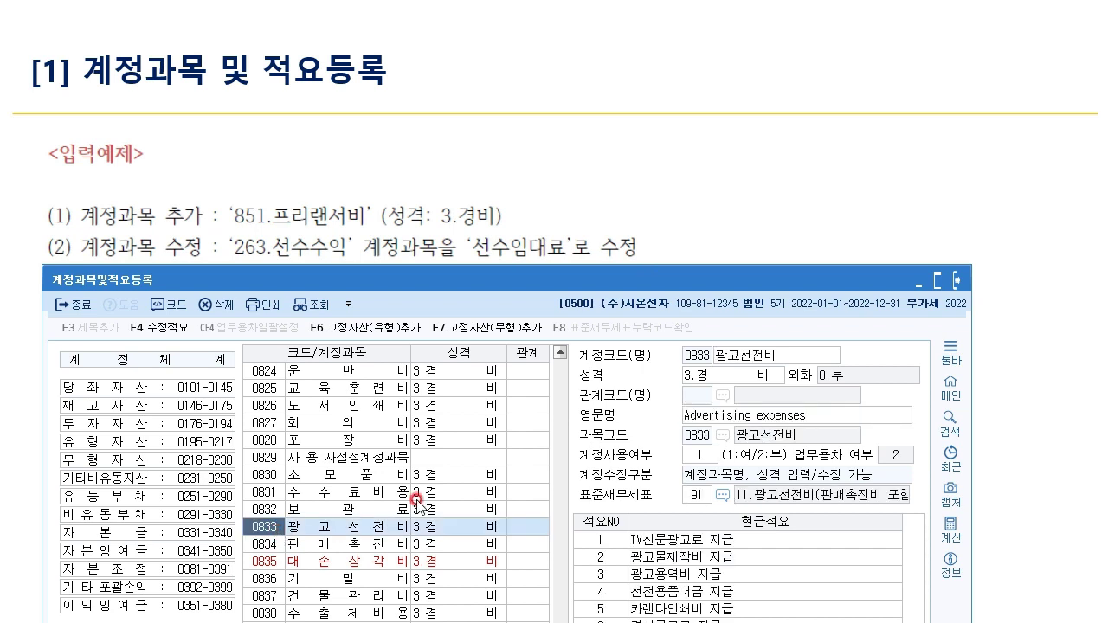
pyautogui.write('26')
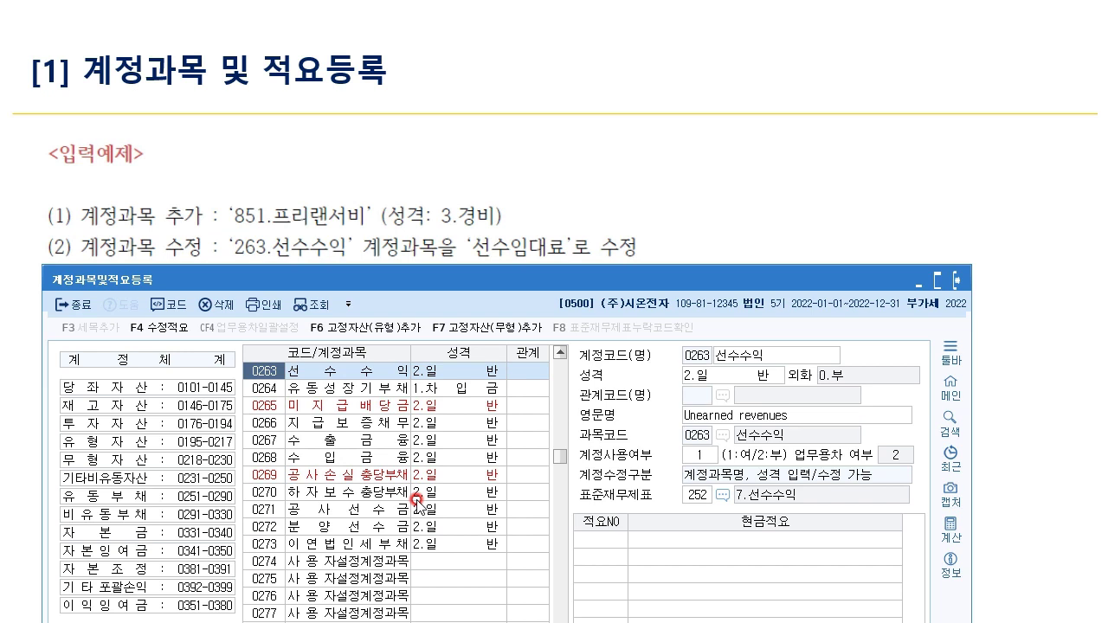
pyautogui.click(818, 356)
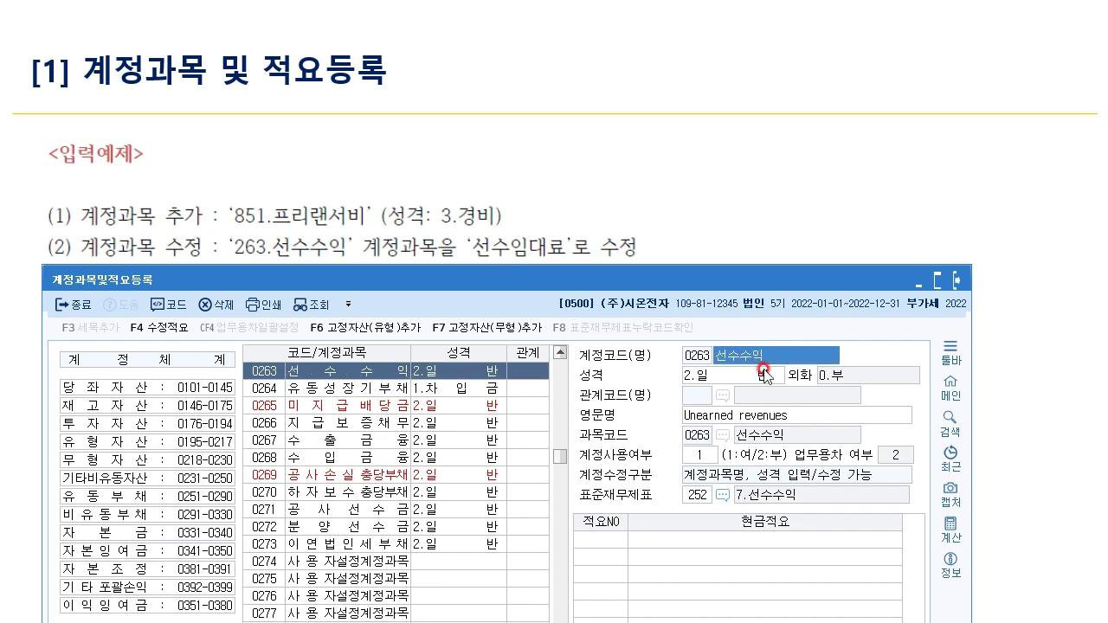
pyautogui.write('서')
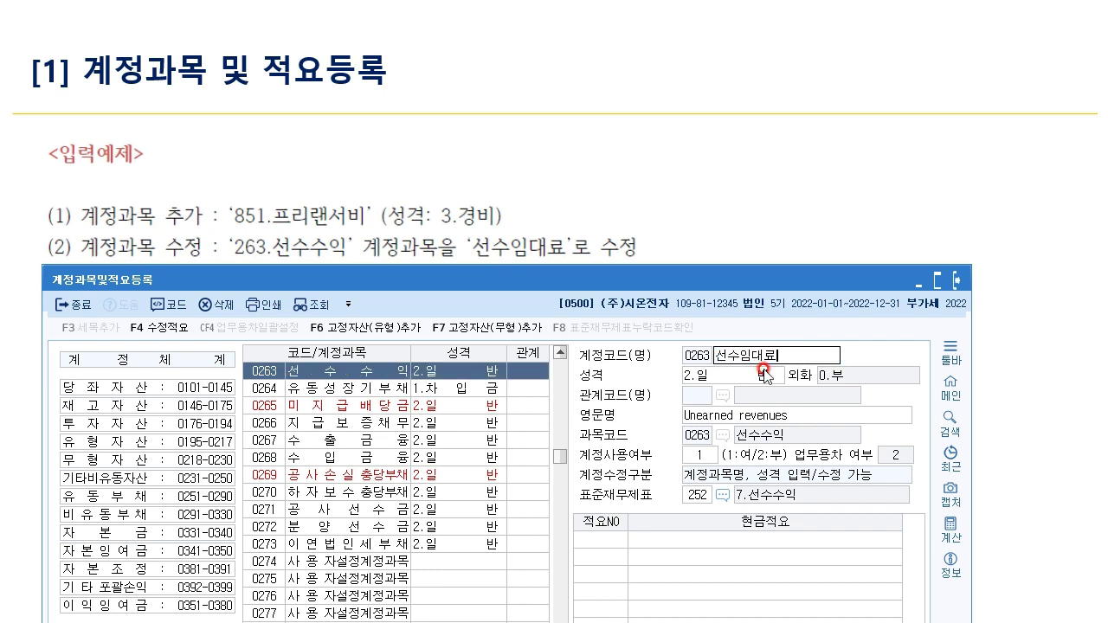
pyautogui.write('ㄴ수임대료')
pyautogui.click(764, 372)
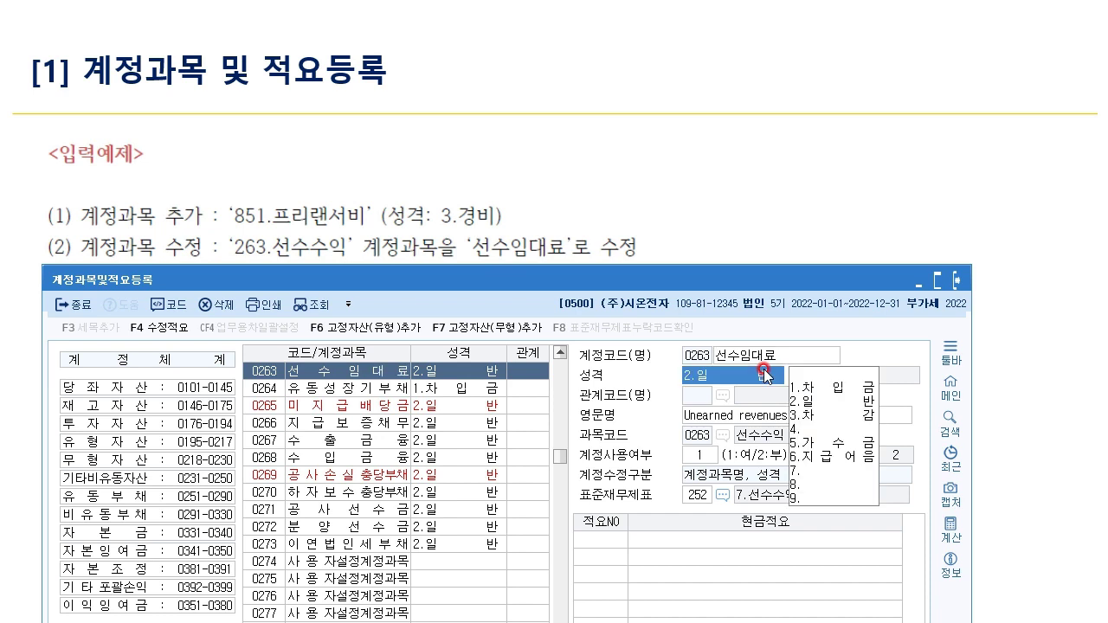
# Uncover exercise (3), find account code 138, and compare its 계정수정구분 with that of account 0139 선급공사비
pyautogui.moveTo(560, 283); pyautogui.dragTo(556, 311)
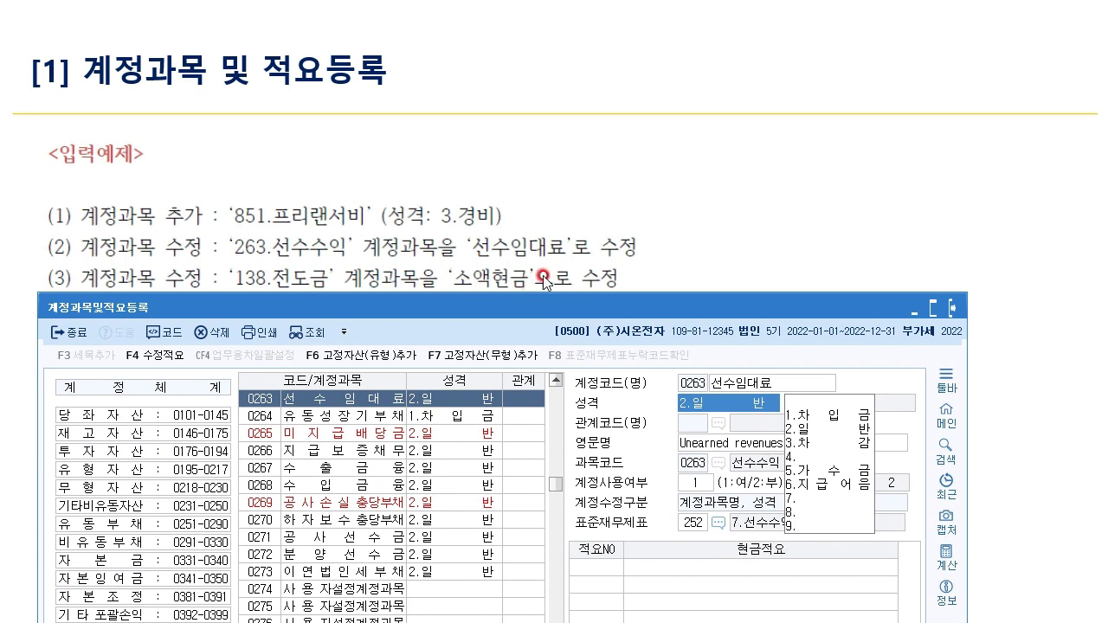
pyautogui.click(270, 457)
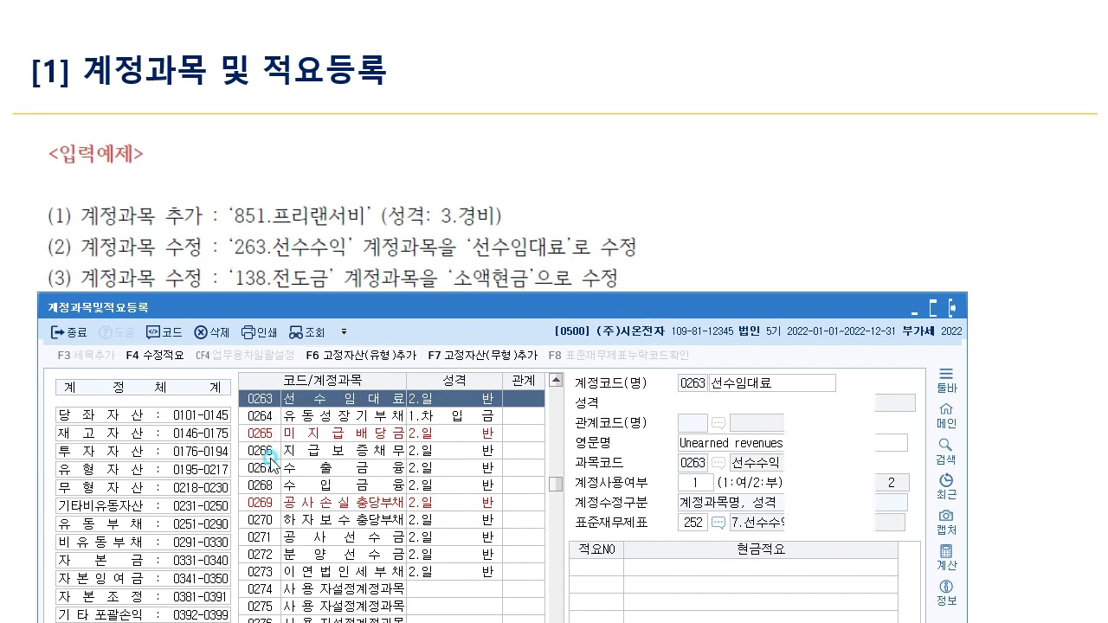
pyautogui.write('138')
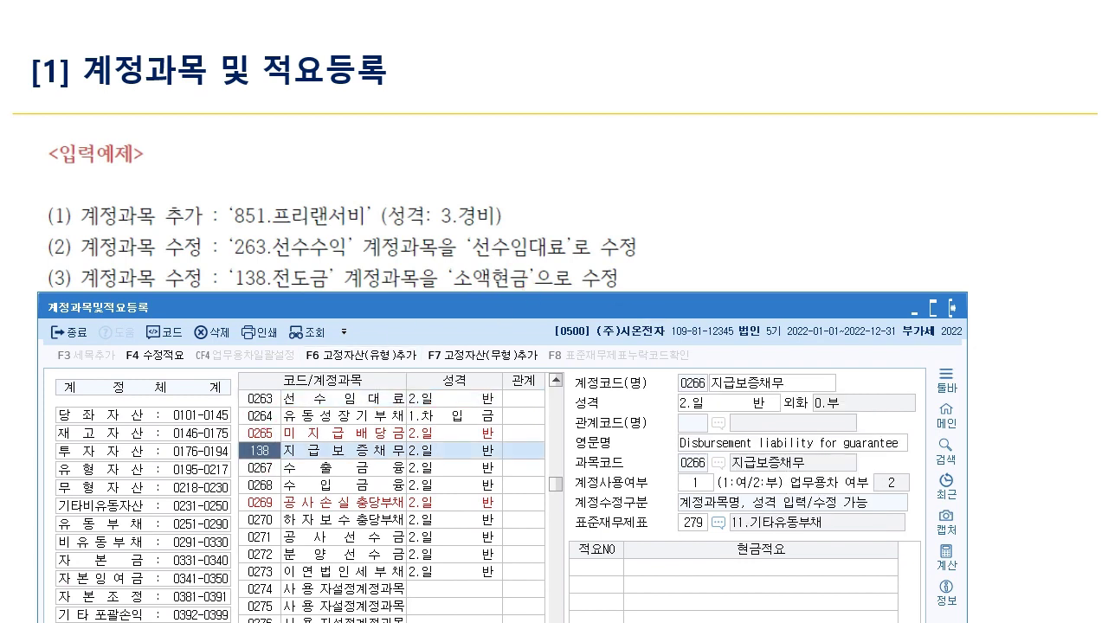
pyautogui.press('Return')
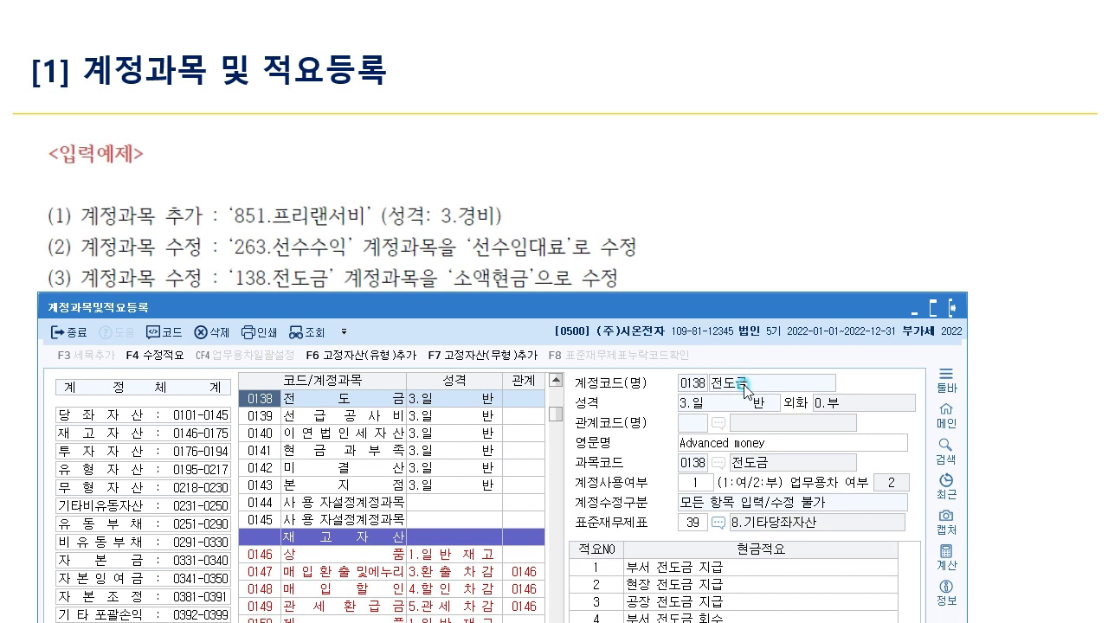
pyautogui.click(352, 401)
pyautogui.click(344, 421)
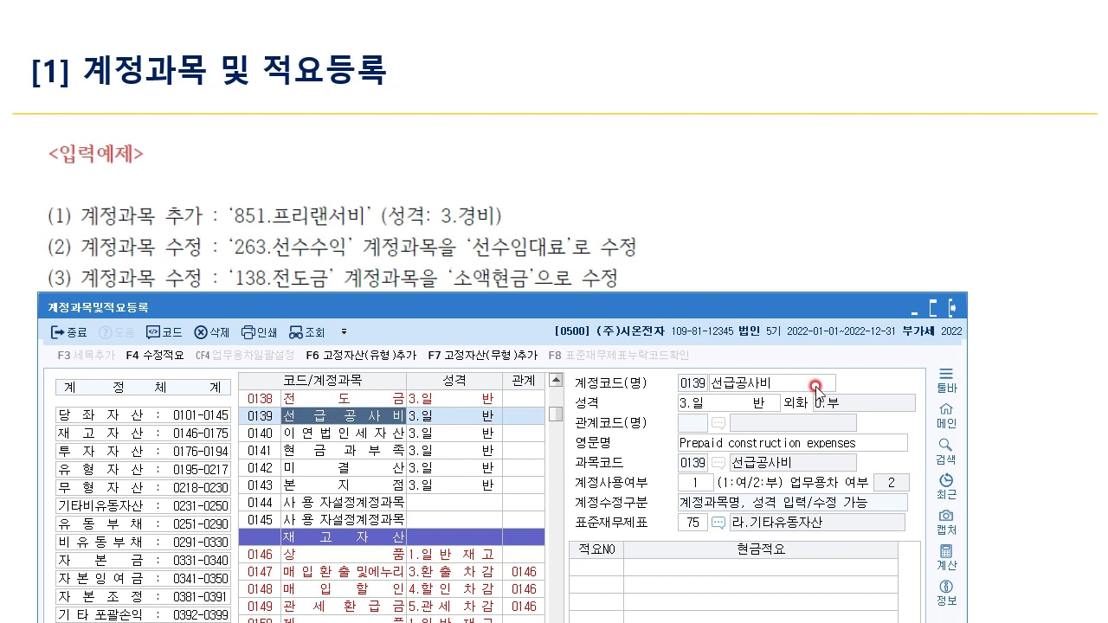
pyautogui.click(357, 392)
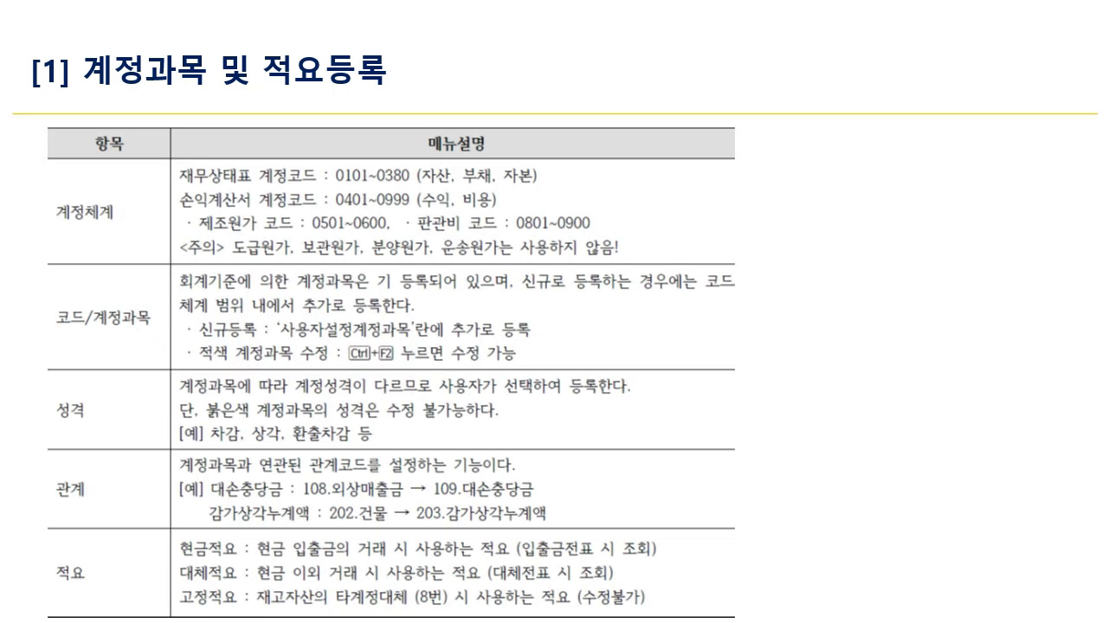
# Mark the 적색 계정과목 수정 rule on the explanation slide with underlines, a circle and a star, and clear the marks
pyautogui.click(485, 40)
pyautogui.moveTo(525, 353); pyautogui.dragTo(623, 330)
pyautogui.moveTo(184, 367)
pyautogui.mouseDown()
pyautogui.moveTo(331, 365)
pyautogui.moveTo(296, 364)
pyautogui.mouseUp()
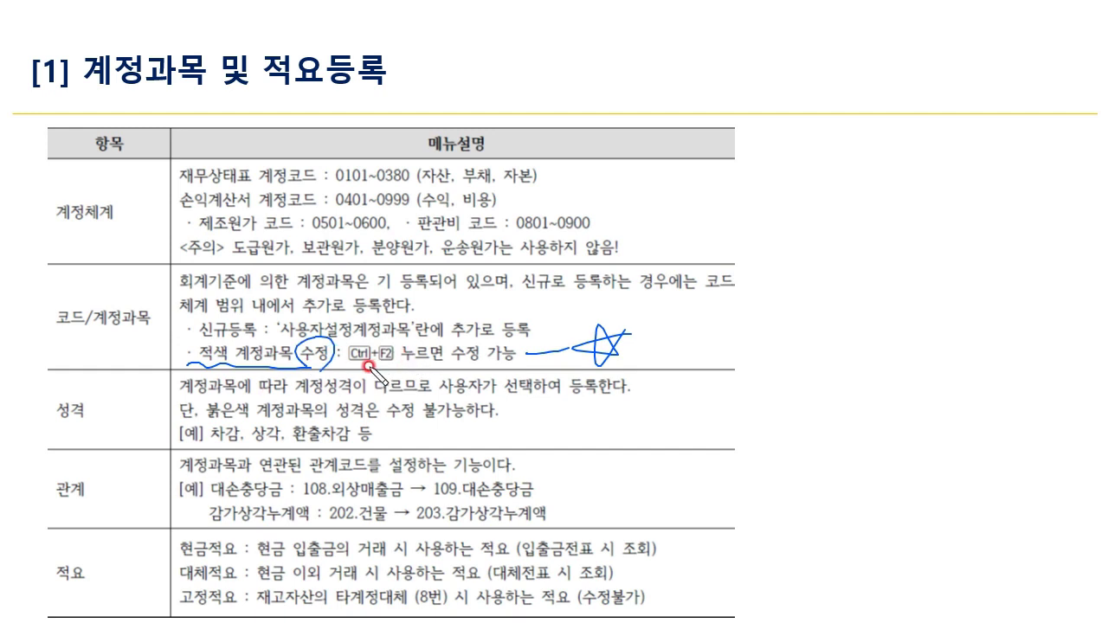
pyautogui.moveTo(346, 370); pyautogui.dragTo(432, 368)
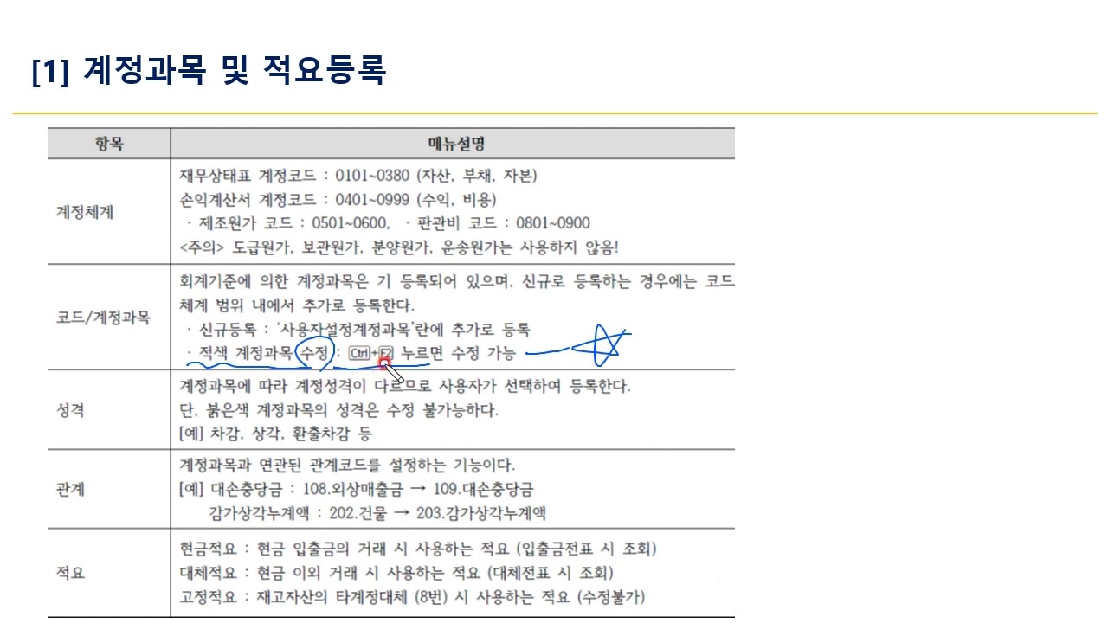
pyautogui.press('e')
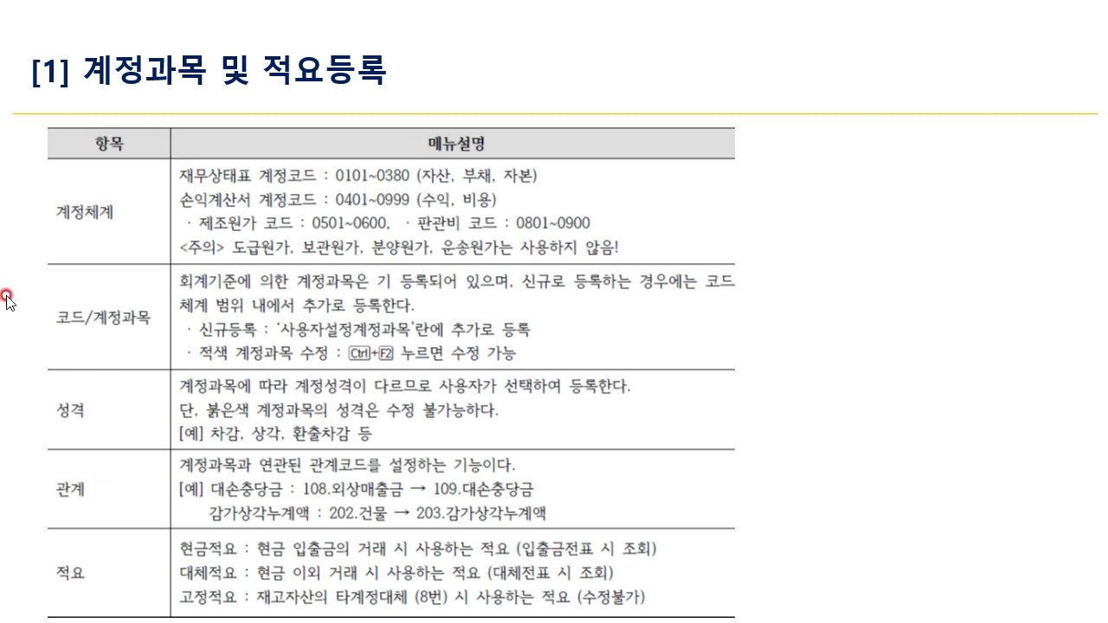
# Return to the 입력예제 slide and reopen the 계정과목및적요등록 window over it
pyautogui.press('Right')
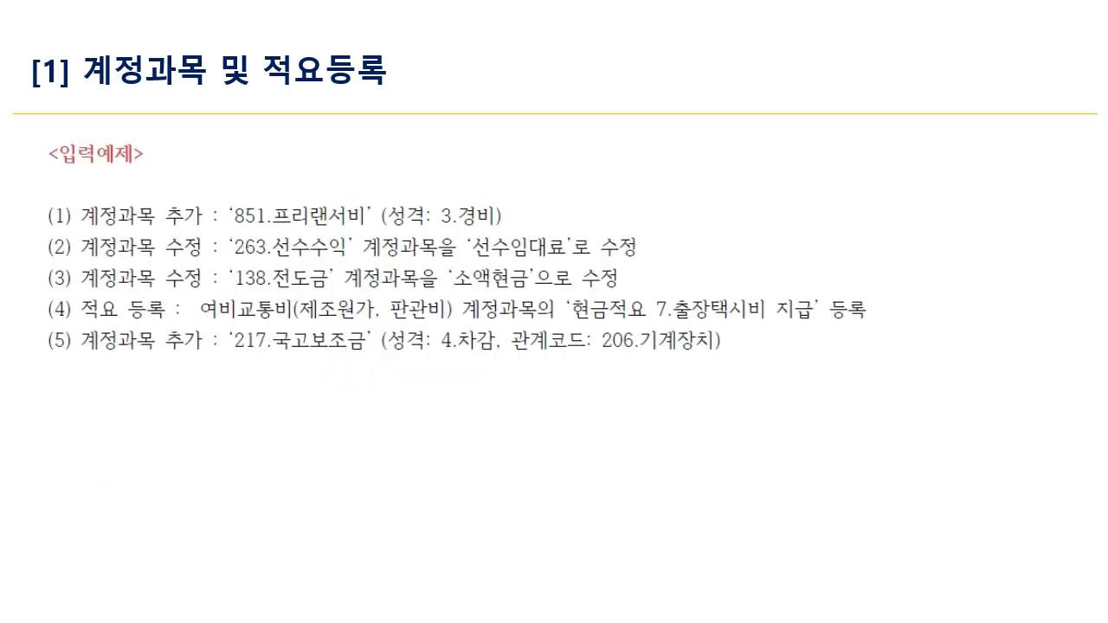
pyautogui.press('Right')
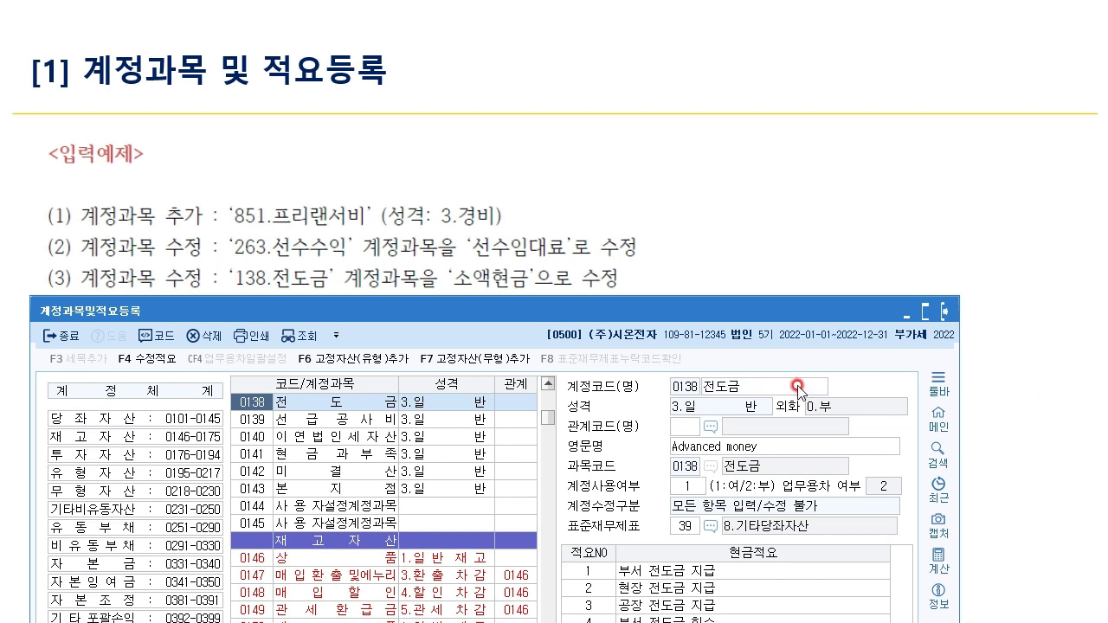
pyautogui.press('Right')
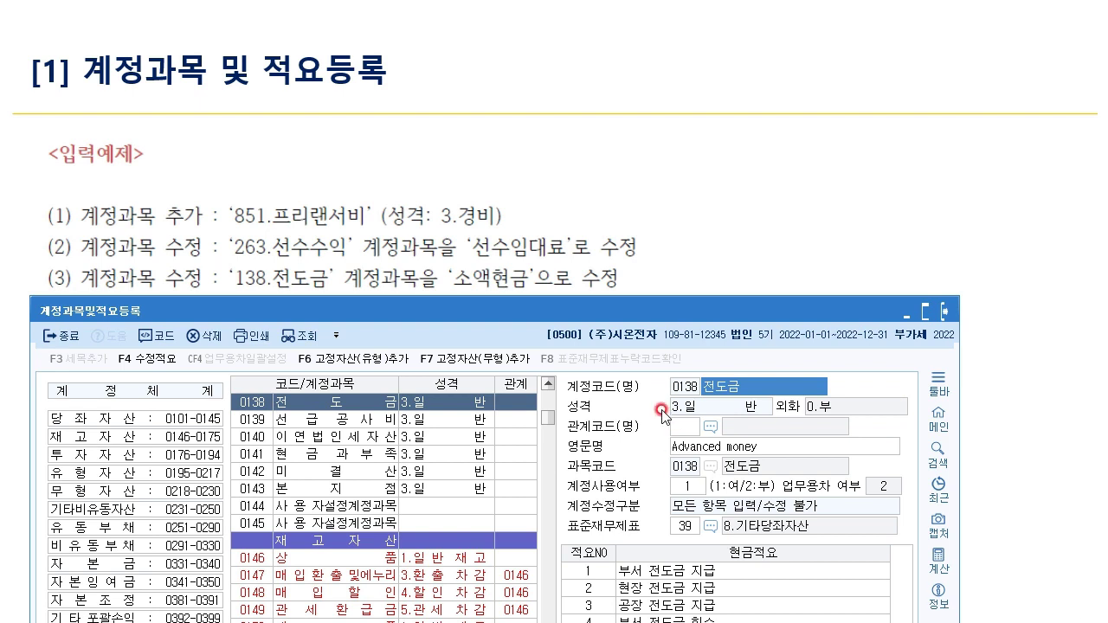
pyautogui.press('Right')
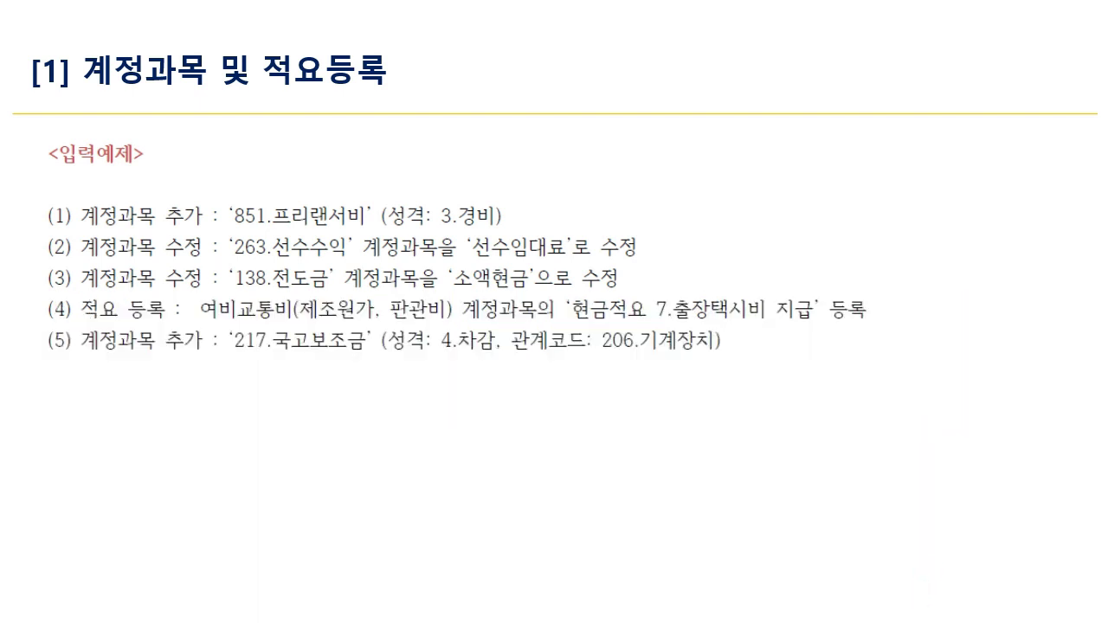
pyautogui.press('Right')
pyautogui.press('Right')
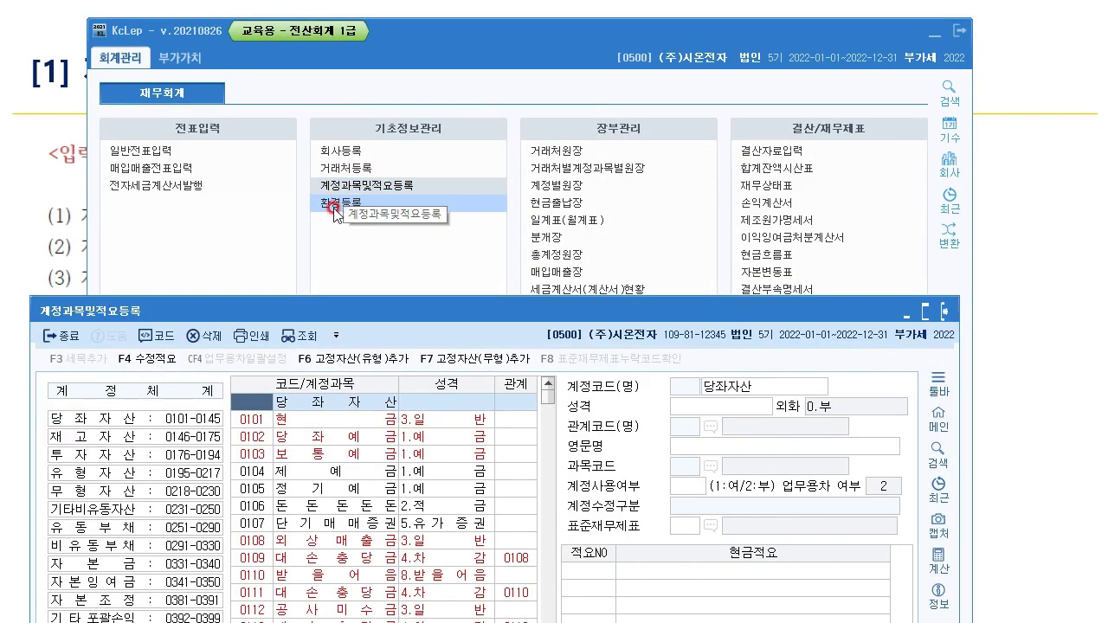
# Find account 0138 전도금 by its code and rename it 소액현금
pyautogui.write('138')
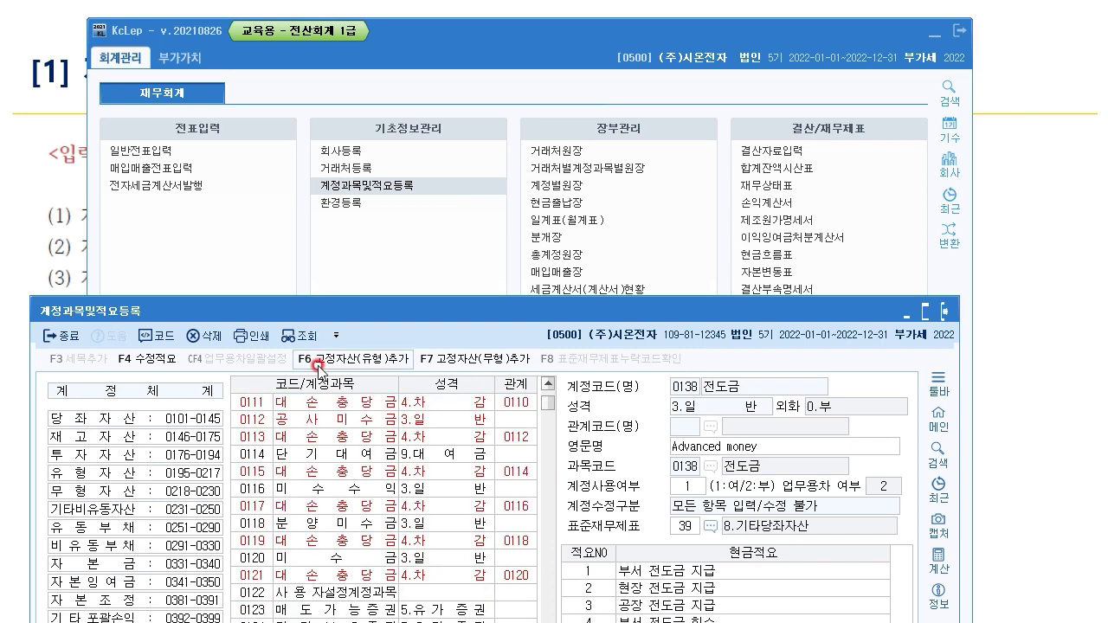
pyautogui.scroll(-7, 338, 526)
pyautogui.scroll(-2, 338, 526)
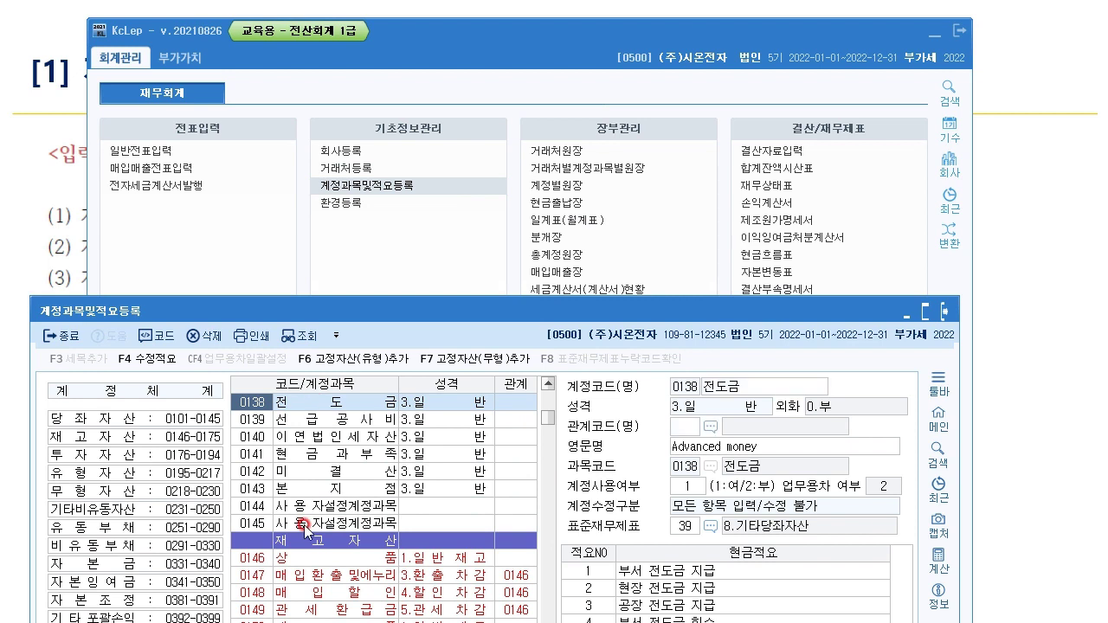
pyautogui.click(766, 387)
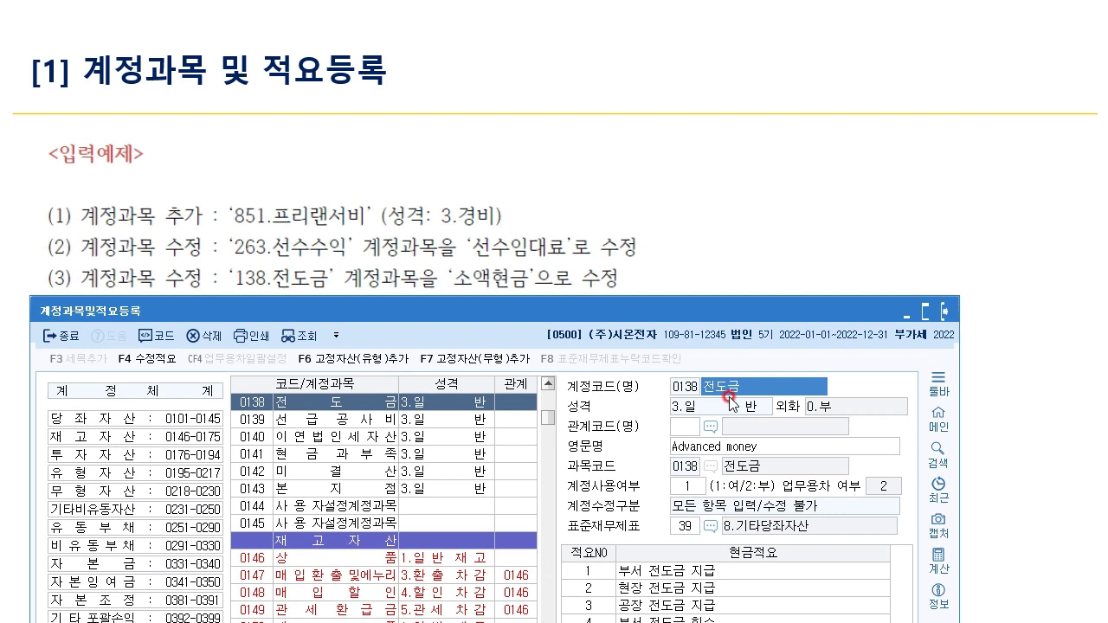
pyautogui.write('소액현금')
pyautogui.press('Return')
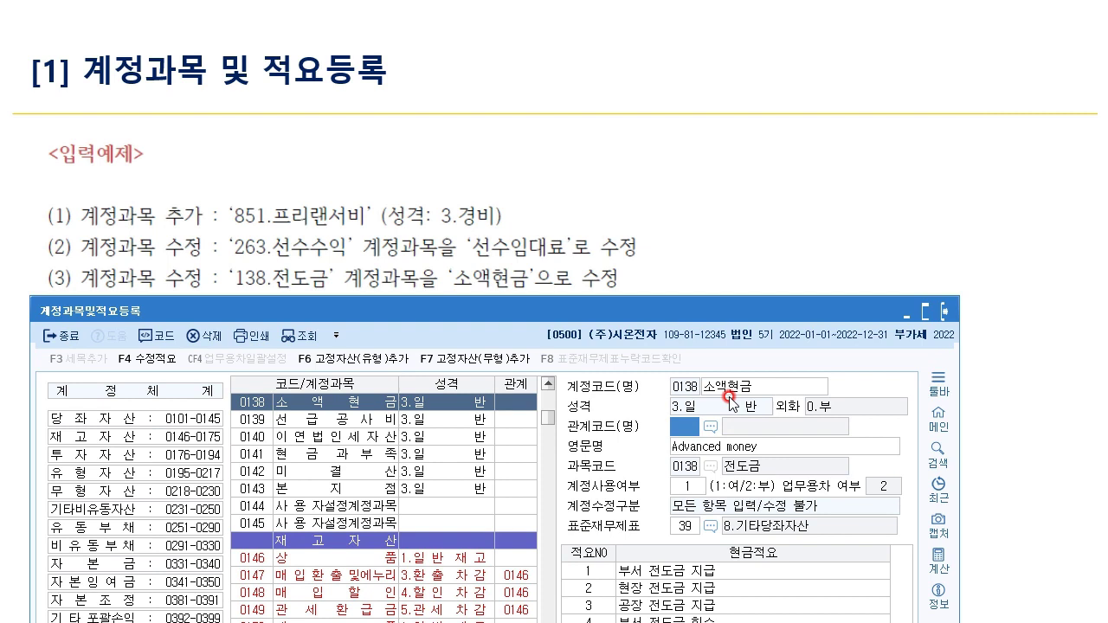
# Uncover exercise (4), circle 제조원가 and 판관비, and link them to handwritten notes 500 and 800
pyautogui.moveTo(630, 310); pyautogui.dragTo(629, 346)
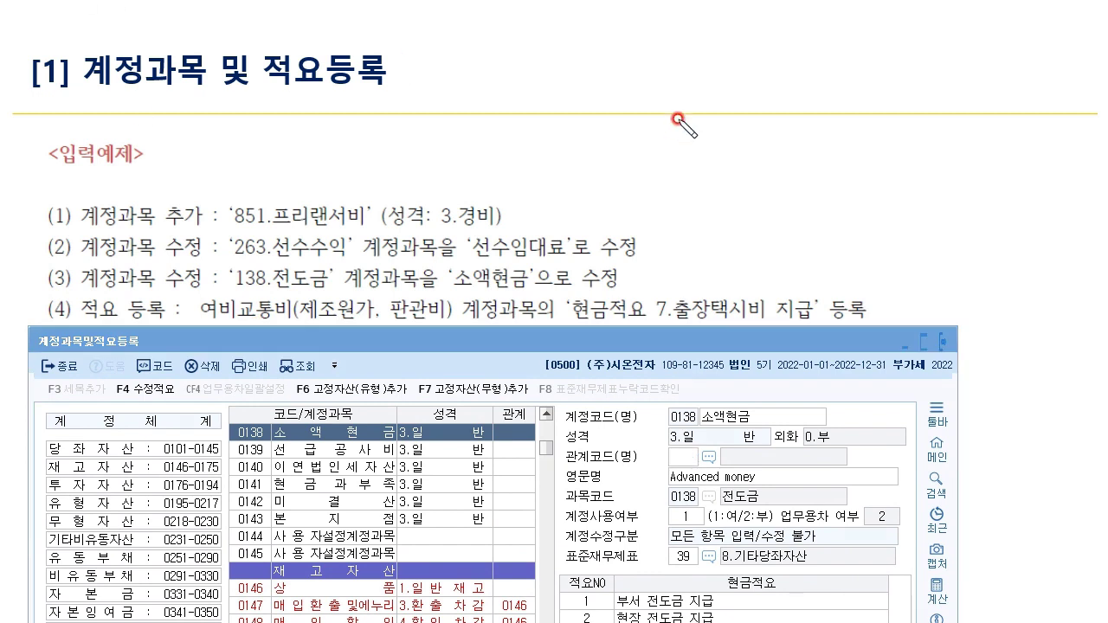
pyautogui.moveTo(370, 319)
pyautogui.mouseDown()
pyautogui.moveTo(322, 304)
pyautogui.moveTo(359, 154)
pyautogui.moveTo(391, 166)
pyautogui.moveTo(420, 159)
pyautogui.mouseUp()
pyautogui.moveTo(449, 327)
pyautogui.mouseDown()
pyautogui.moveTo(422, 284)
pyautogui.moveTo(426, 323)
pyautogui.moveTo(495, 189)
pyautogui.mouseUp()
pyautogui.moveTo(472, 244); pyautogui.dragTo(497, 189)
pyautogui.moveTo(530, 160); pyautogui.dragTo(646, 156)
pyautogui.moveTo(498, 198); pyautogui.dragTo(571, 148)
# Underline 여비교통비 and its account wording in exercise (4), and box and tick '현금적요 7.출장택시비 지급'
pyautogui.moveTo(192, 327); pyautogui.dragTo(298, 321)
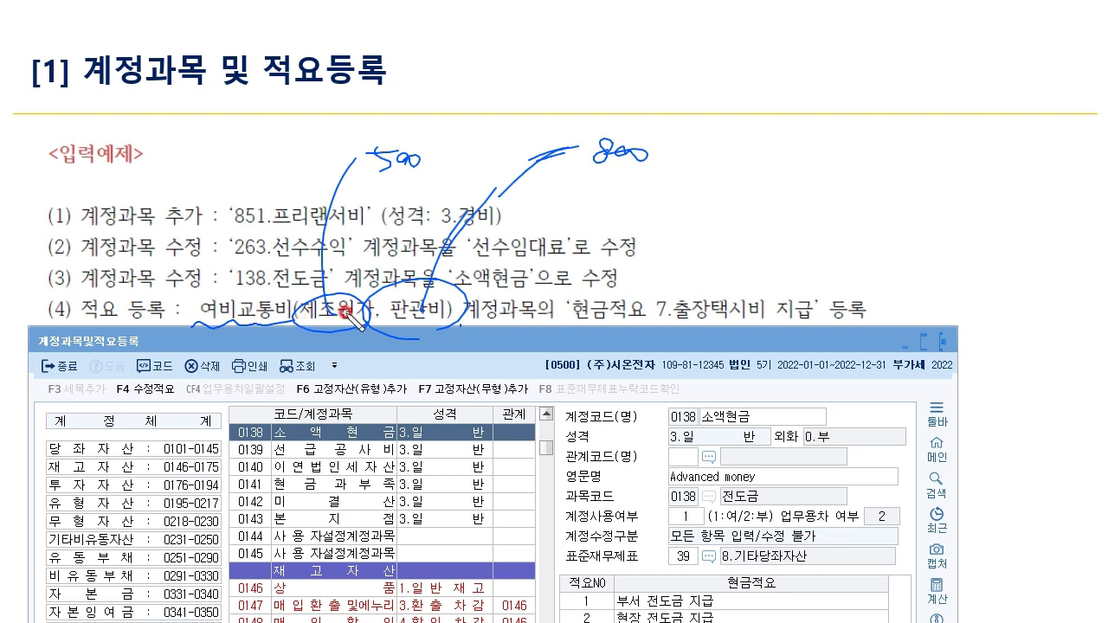
pyautogui.moveTo(192, 325); pyautogui.dragTo(472, 326)
pyautogui.moveTo(569, 329)
pyautogui.mouseDown()
pyautogui.moveTo(666, 287)
pyautogui.moveTo(838, 290)
pyautogui.moveTo(696, 335)
pyautogui.moveTo(559, 328)
pyautogui.mouseUp()
pyautogui.moveTo(771, 264)
pyautogui.mouseDown()
pyautogui.moveTo(779, 283)
pyautogui.moveTo(819, 258)
pyautogui.mouseUp()
# Circle and tick the handwritten 500 and 800 code notes above the exercises
pyautogui.moveTo(428, 192)
pyautogui.mouseDown()
pyautogui.moveTo(373, 128)
pyautogui.moveTo(437, 184)
pyautogui.mouseUp()
pyautogui.moveTo(415, 128); pyautogui.dragTo(451, 107)
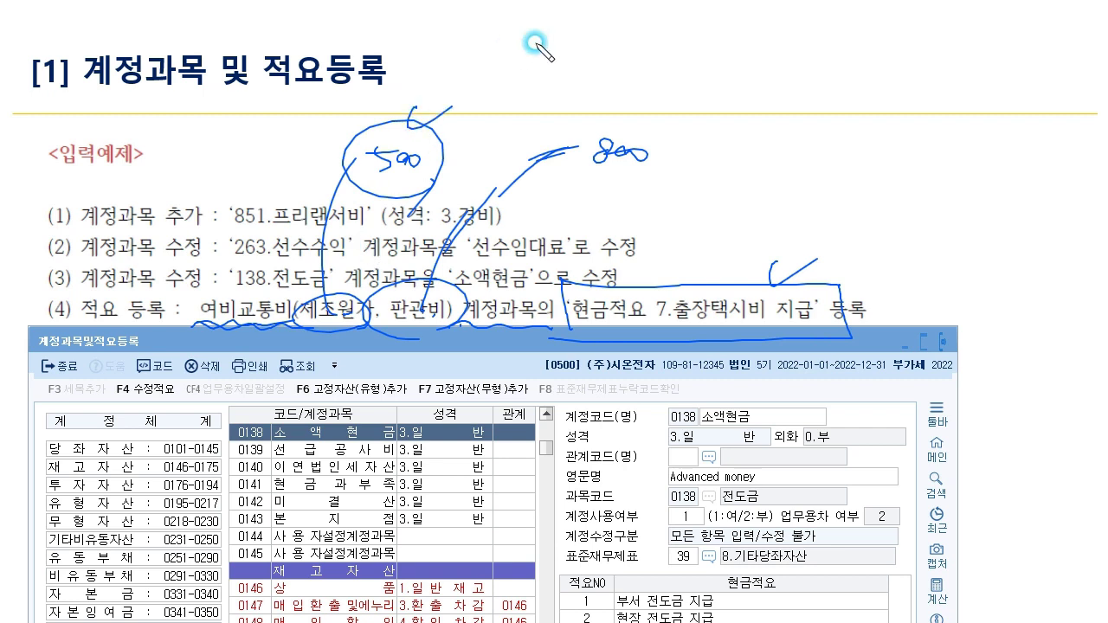
pyautogui.moveTo(653, 196)
pyautogui.mouseDown()
pyautogui.moveTo(632, 200)
pyautogui.moveTo(647, 210)
pyautogui.mouseUp()
pyautogui.moveTo(672, 88); pyautogui.dragTo(705, 105)
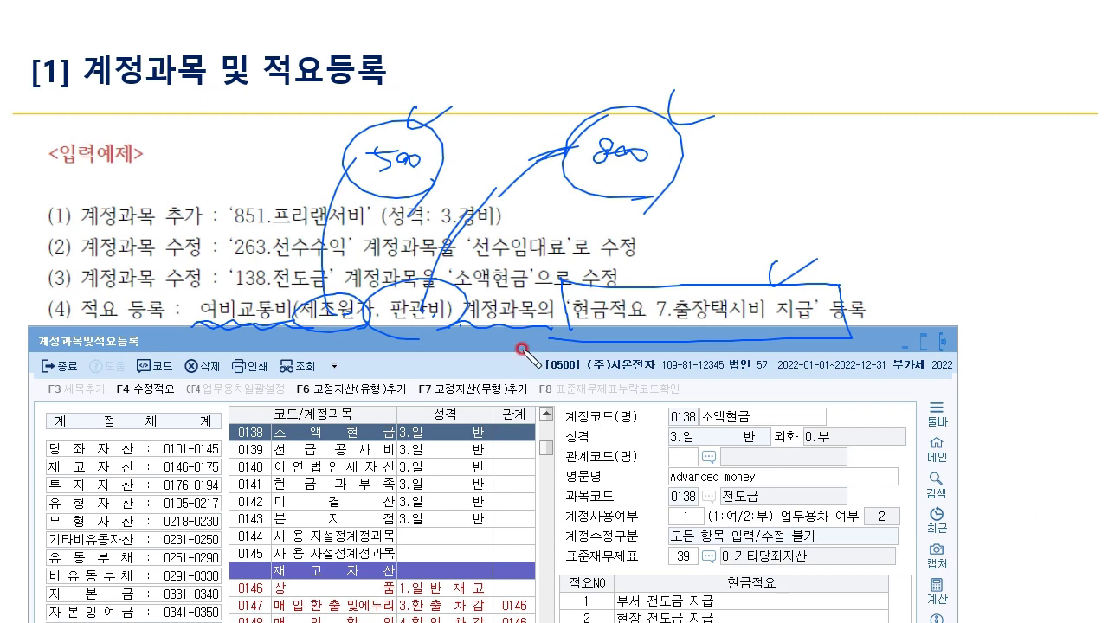
# Erase the slide annotations, bring the full 계정과목및적요등록 window into view, and select account 0148 매입할인
pyautogui.press('e')
pyautogui.moveTo(435, 333); pyautogui.dragTo(485, 342)
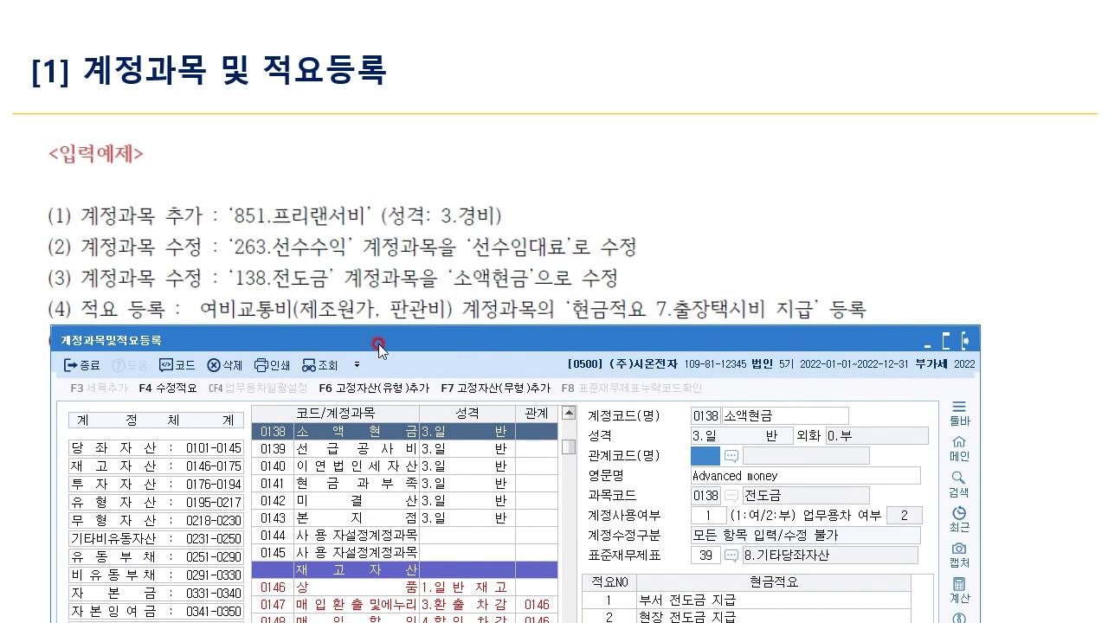
pyautogui.moveTo(297, 331); pyautogui.dragTo(276, 30)
pyautogui.click(240, 307)
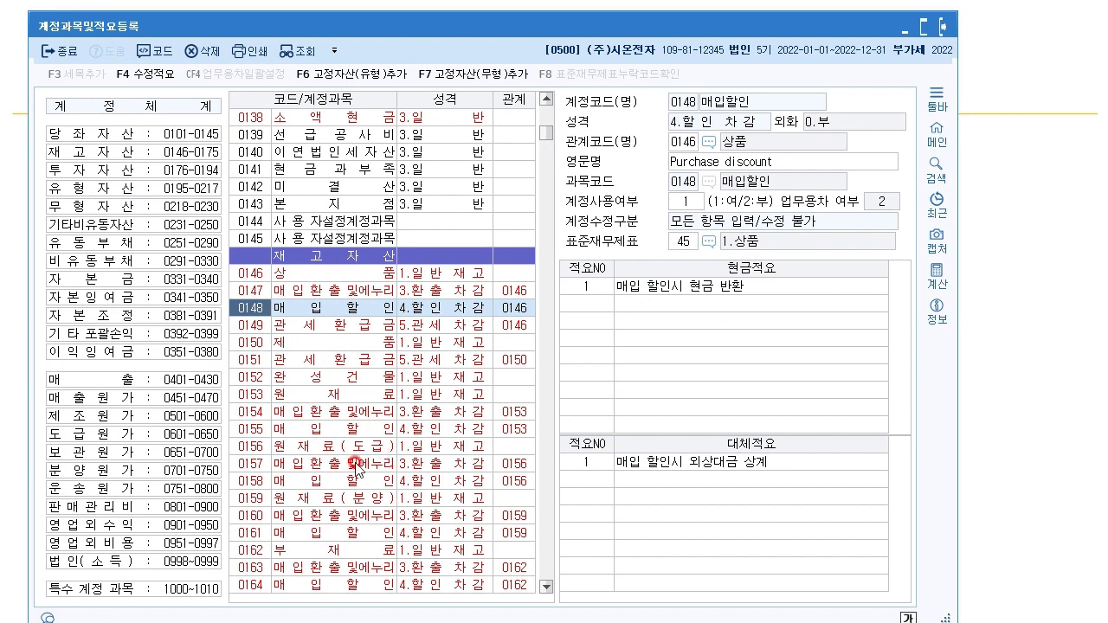
pyautogui.click(303, 54)
pyautogui.click(734, 419)
pyautogui.click(478, 308)
pyautogui.click(256, 291)
pyautogui.click(252, 308)
pyautogui.hotkey('ctrl', 'f')
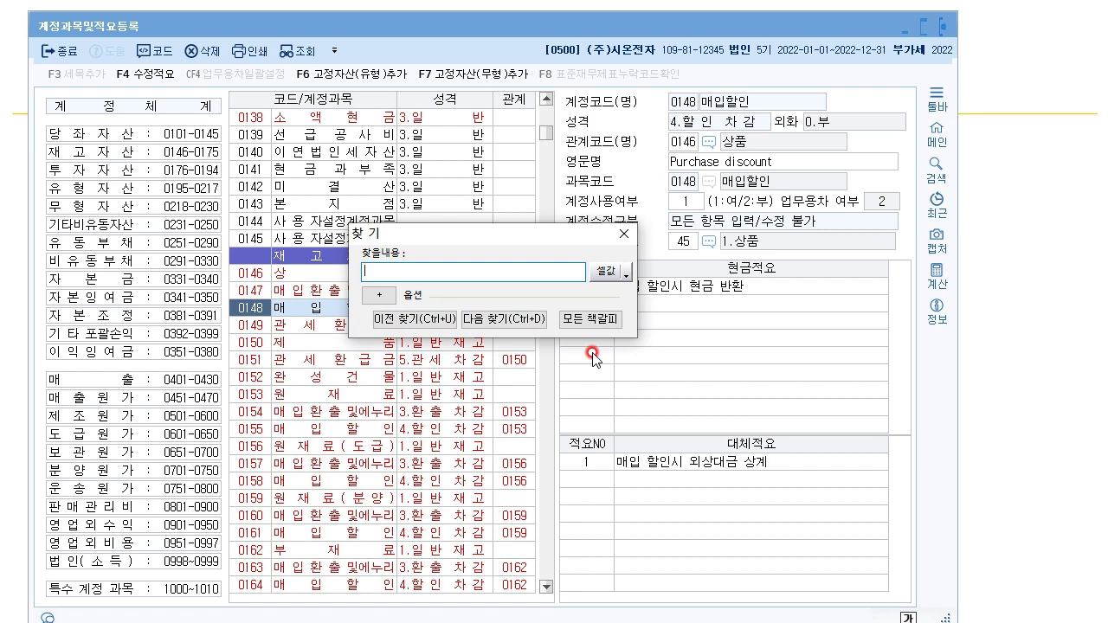
pyautogui.press('Escape')
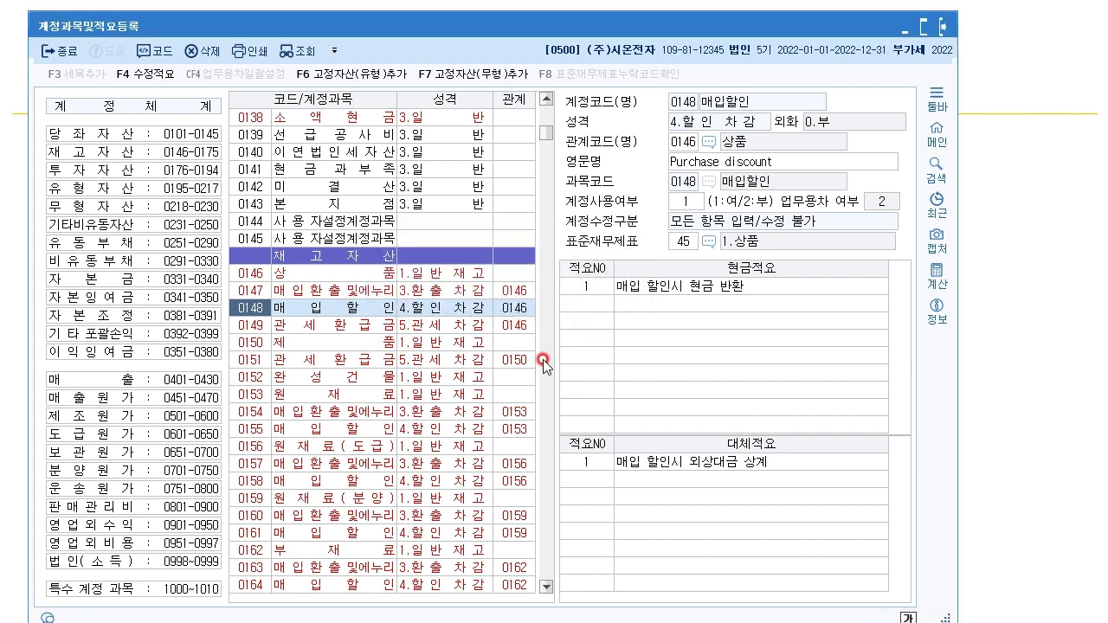
# Handwrite an F2 note over the 현금적요 list, and bring up and dismiss the search shortcut notice
pyautogui.click(238, 3)
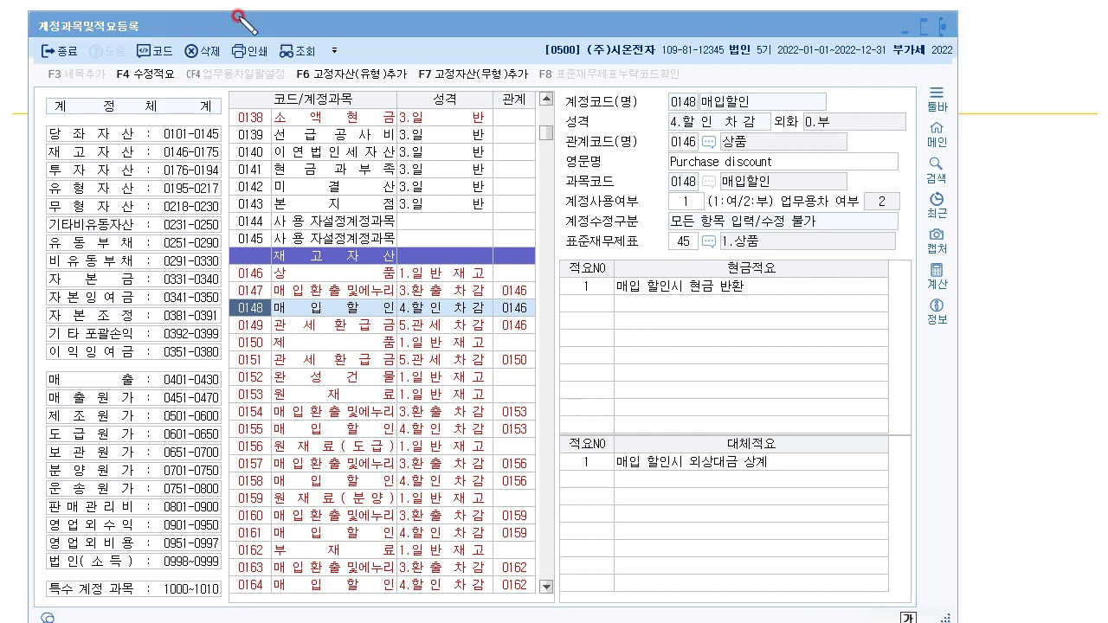
pyautogui.moveTo(706, 320)
pyautogui.mouseDown()
pyautogui.moveTo(670, 321)
pyautogui.moveTo(669, 349)
pyautogui.mouseUp()
pyautogui.moveTo(669, 334); pyautogui.dragTo(720, 335)
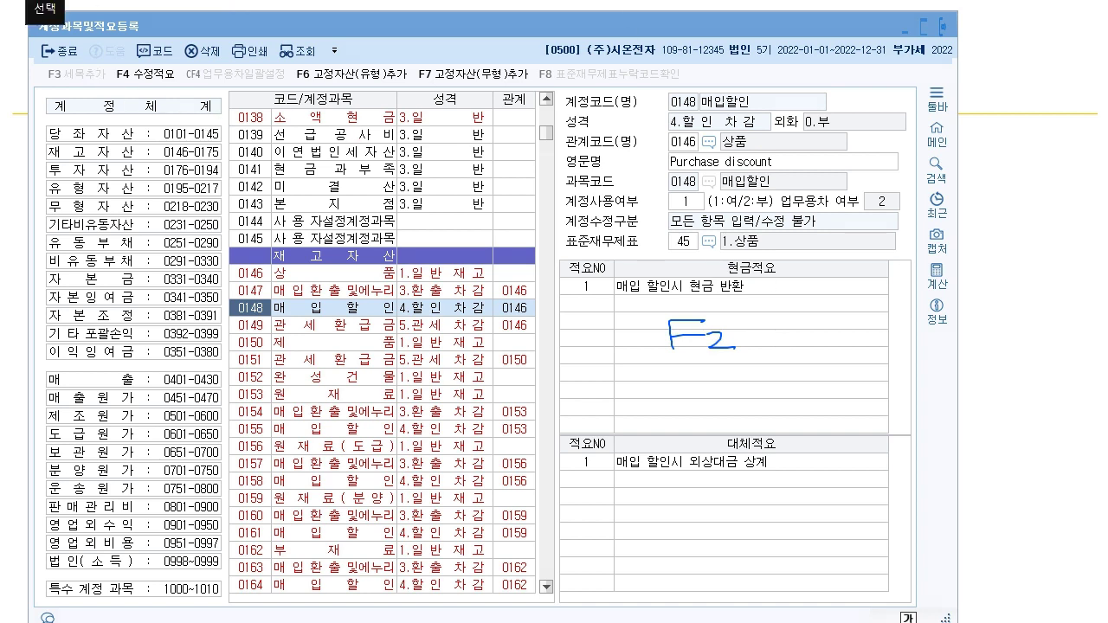
pyautogui.click(108, 25)
pyautogui.click(153, 79)
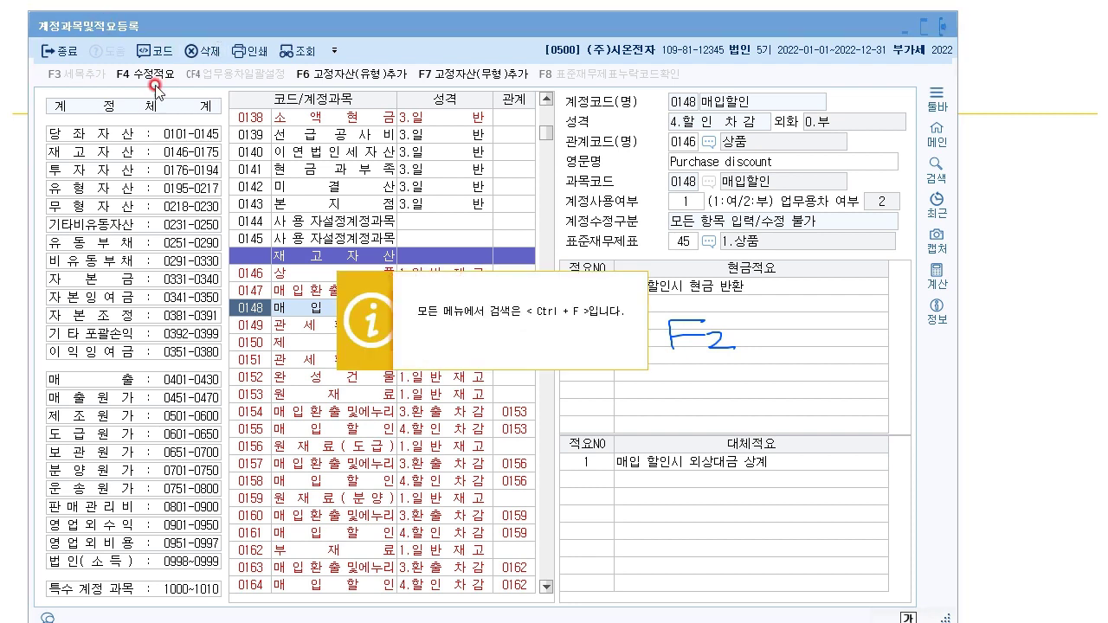
pyautogui.click(544, 327)
# Search the account list for 여비교통비 to reach manufacturing account 0512, close the search, and clear the handwritten note
pyautogui.hotkey('ctrl', 'f')
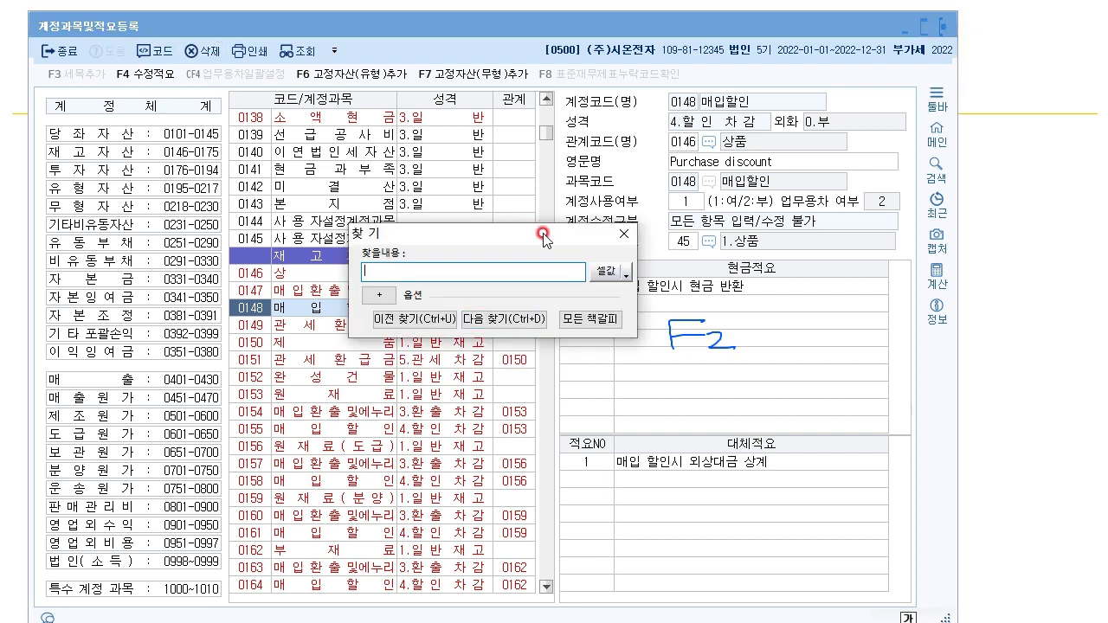
pyautogui.moveTo(544, 241); pyautogui.dragTo(471, 331)
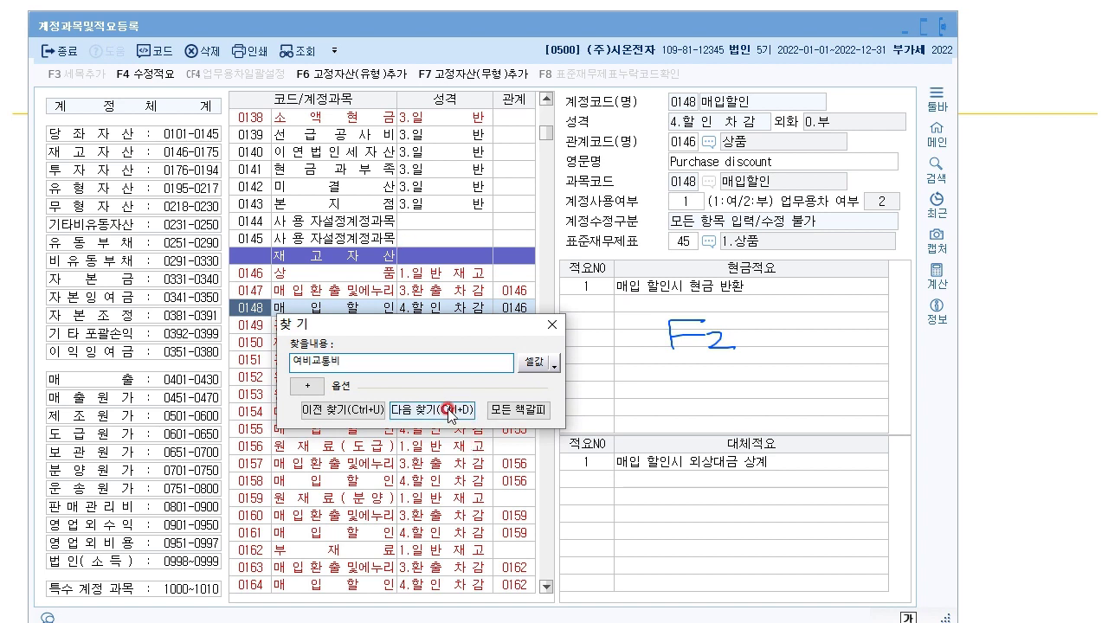
pyautogui.click(412, 395)
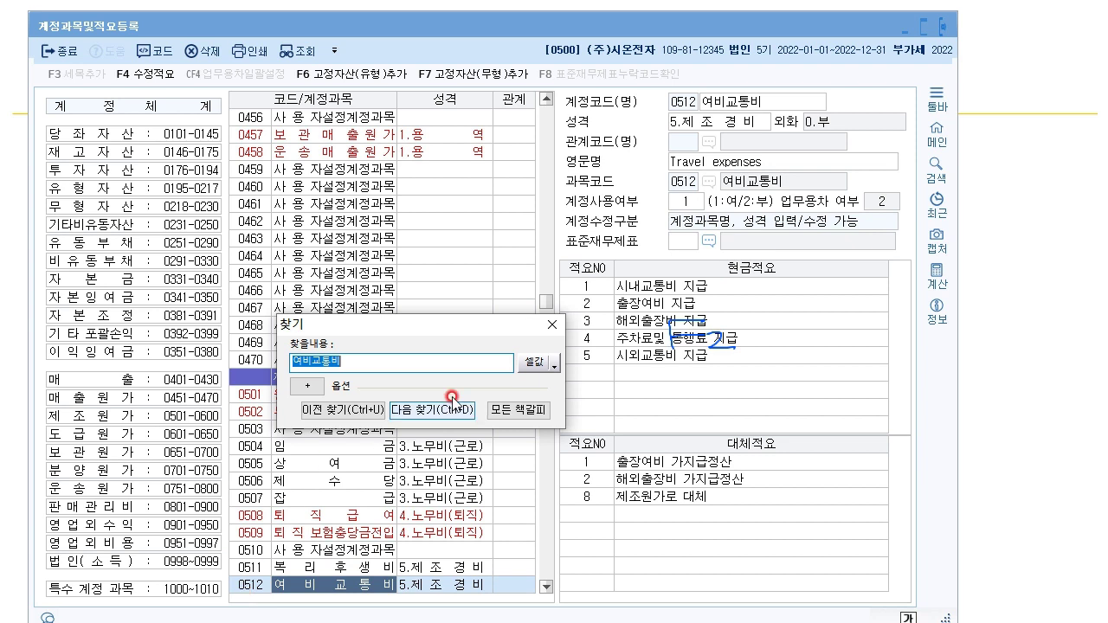
pyautogui.click(553, 324)
pyautogui.press('Escape')
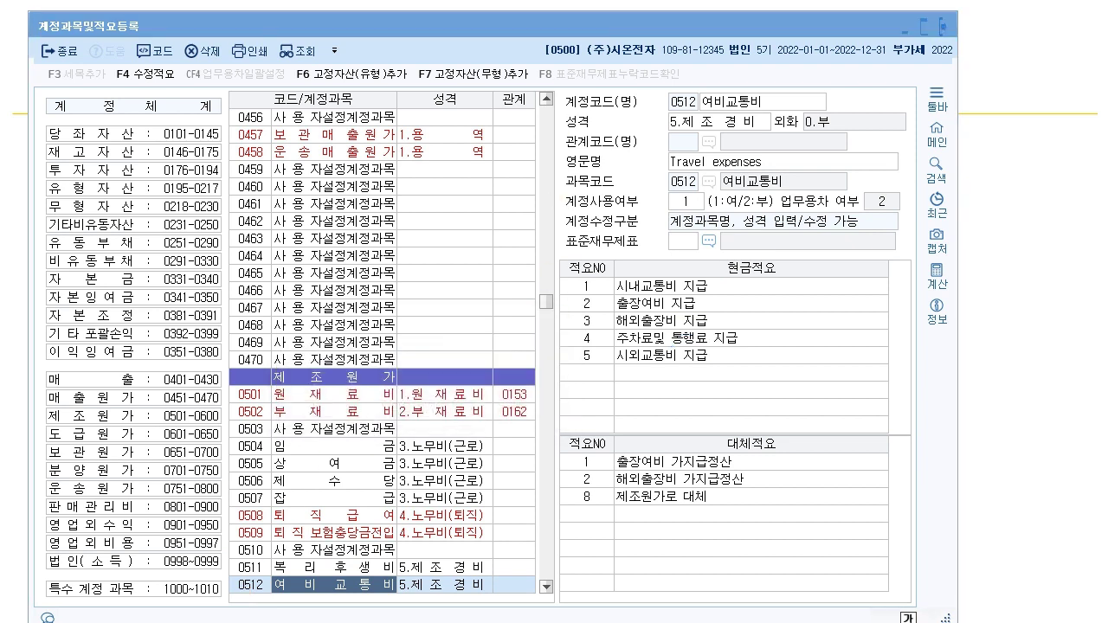
# Move the window aside to keep exercise (4) readable, and look over account 0512's 현금적요 and 대체적요 lists
pyautogui.moveTo(733, 22); pyautogui.dragTo(737, 342)
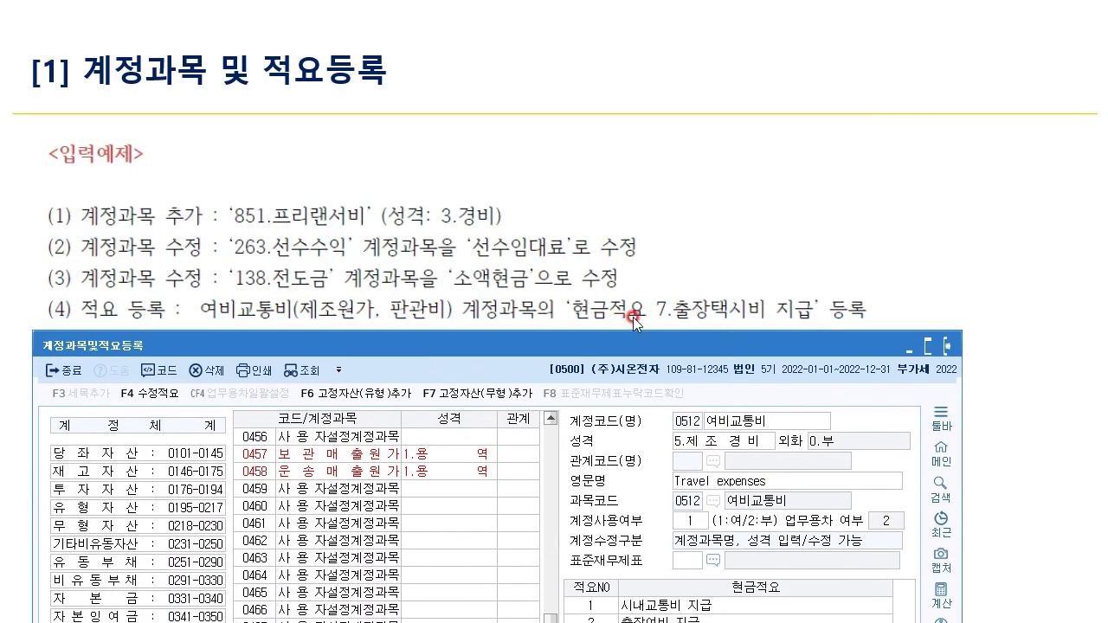
pyautogui.moveTo(869, 344); pyautogui.dragTo(452, 10)
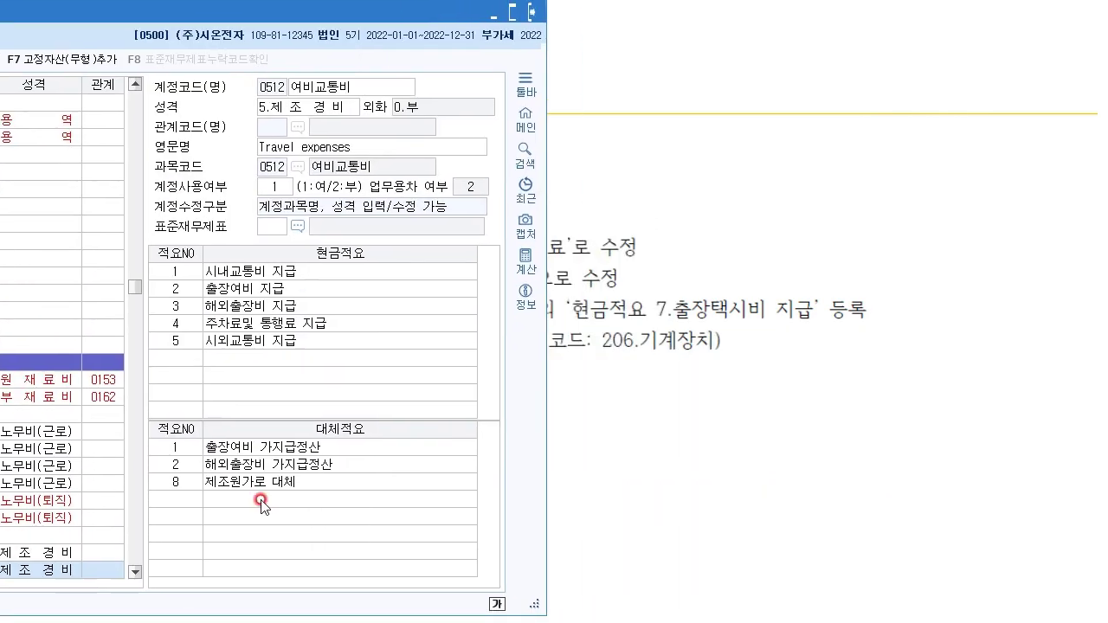
pyautogui.click(317, 274)
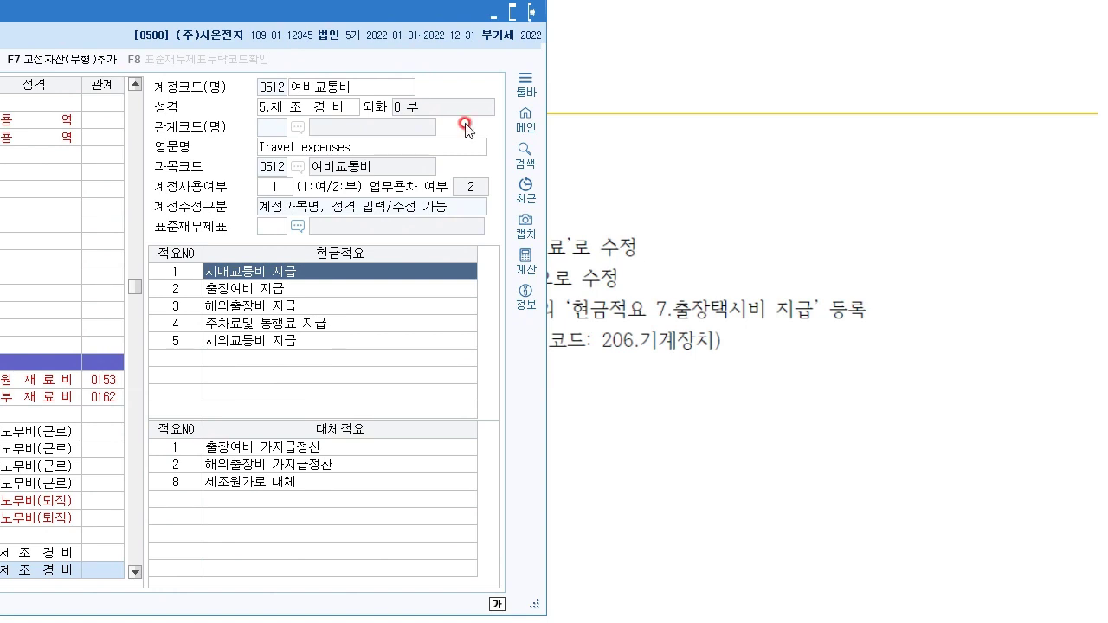
pyautogui.click(184, 342)
pyautogui.click(315, 431)
pyautogui.click(271, 432)
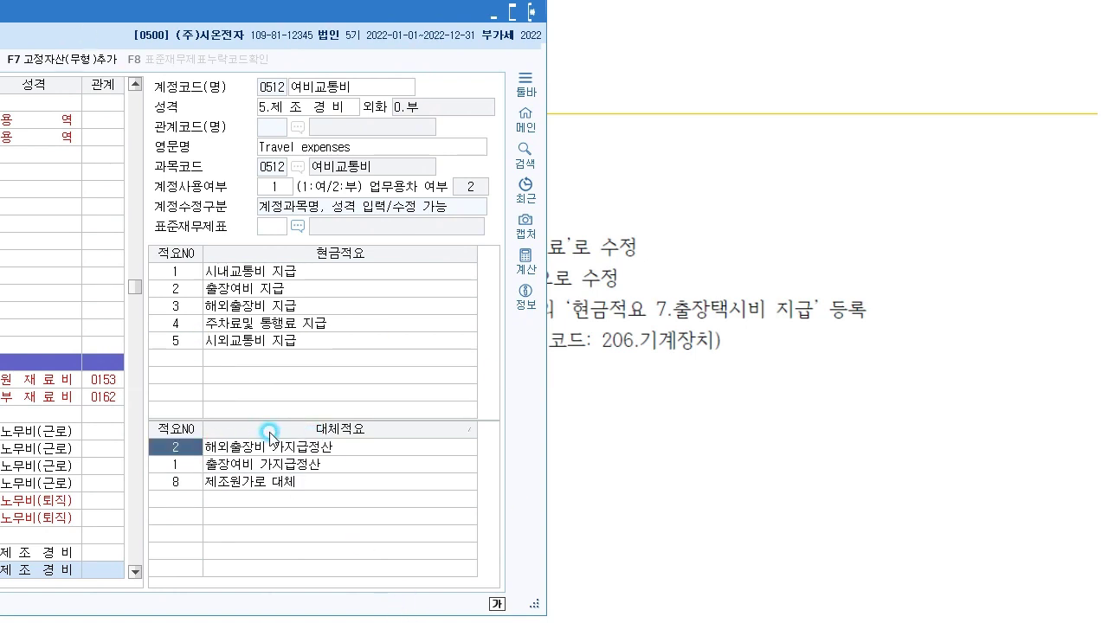
pyautogui.click(181, 467)
pyautogui.click(170, 498)
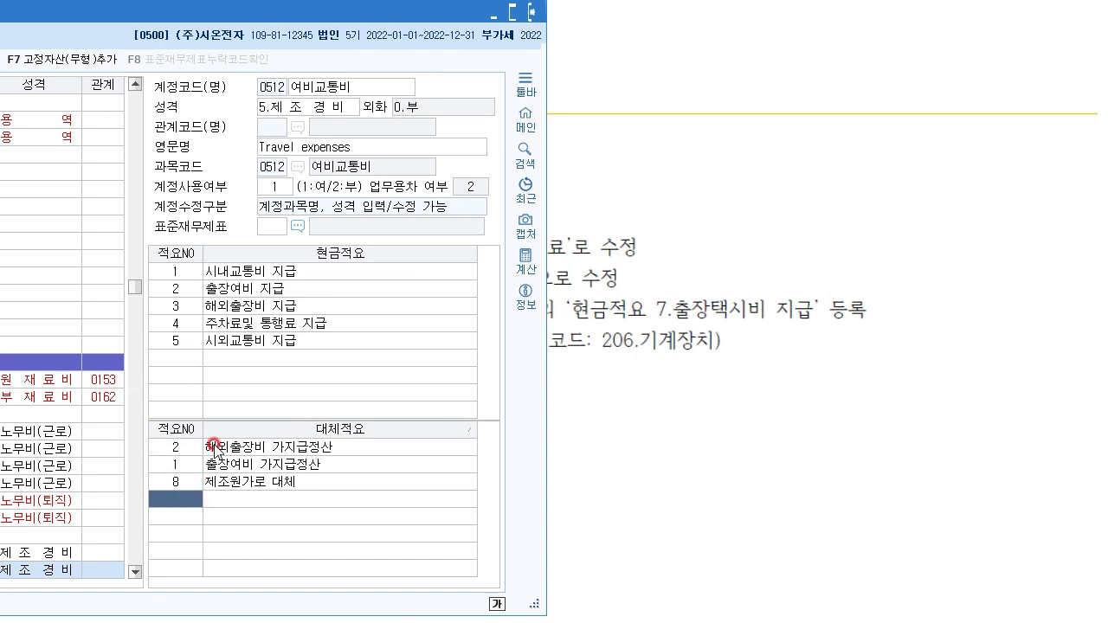
# Register cash memo number 7, '출장택시비 지급', in the 현금적요 list of account 0512 여비교통비
pyautogui.click(172, 360)
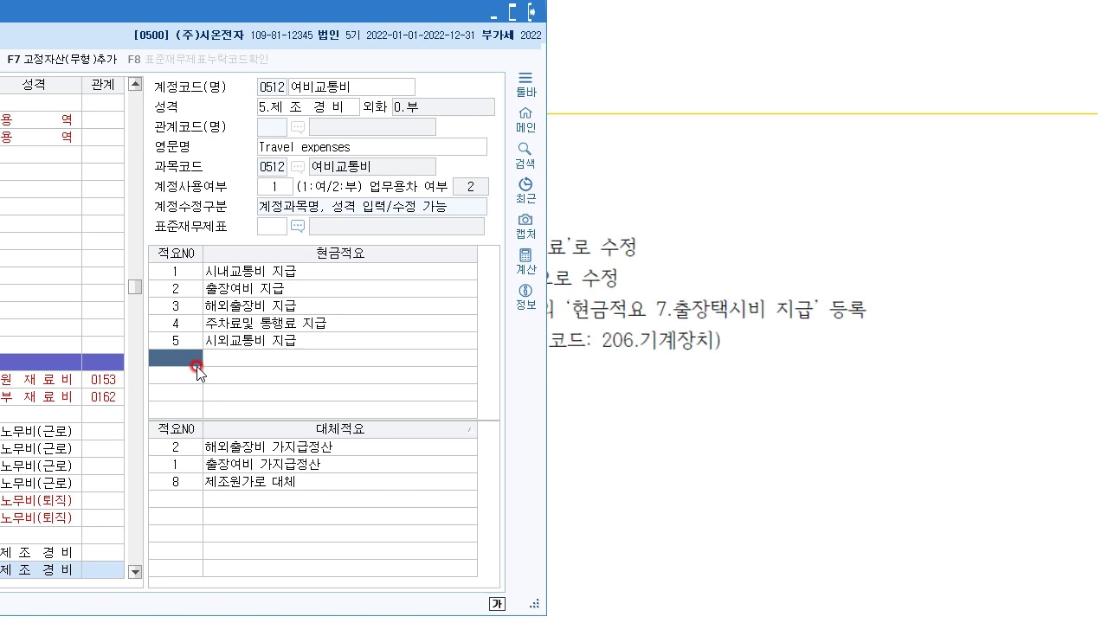
pyautogui.write('7')
pyautogui.press('Return')
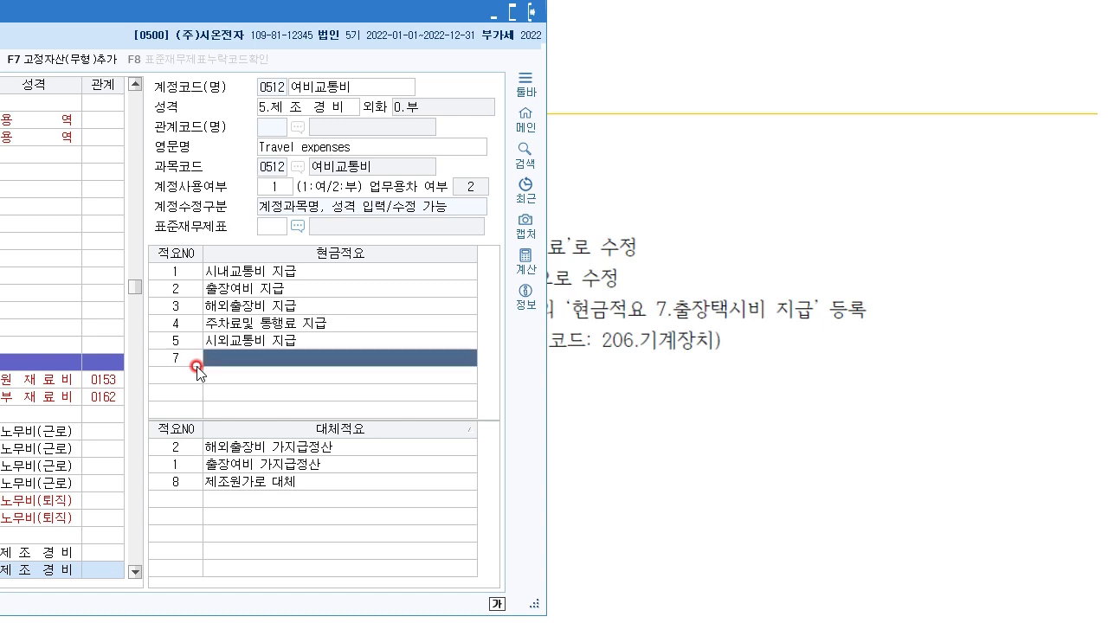
pyautogui.write('추출장')
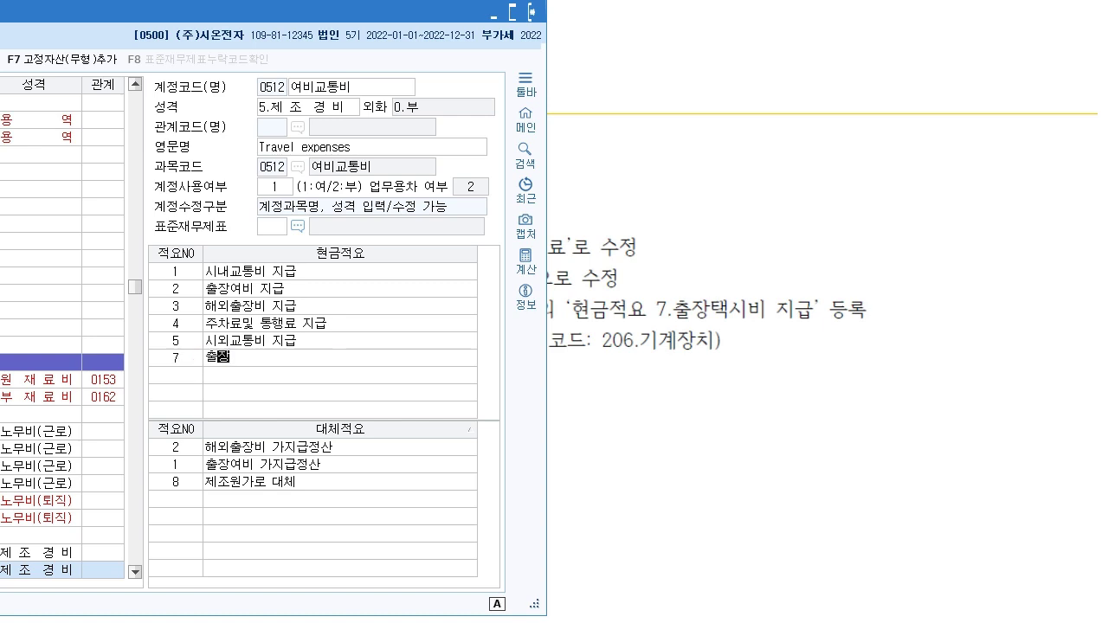
pyautogui.write('택시비 지급')
pyautogui.click(198, 371)
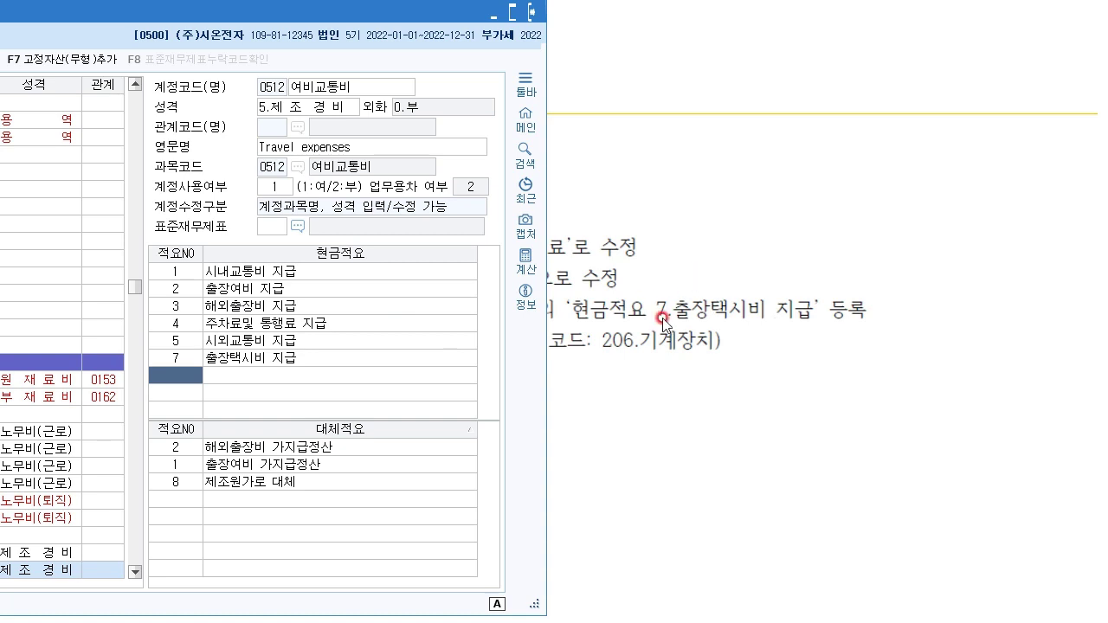
pyautogui.click(184, 361)
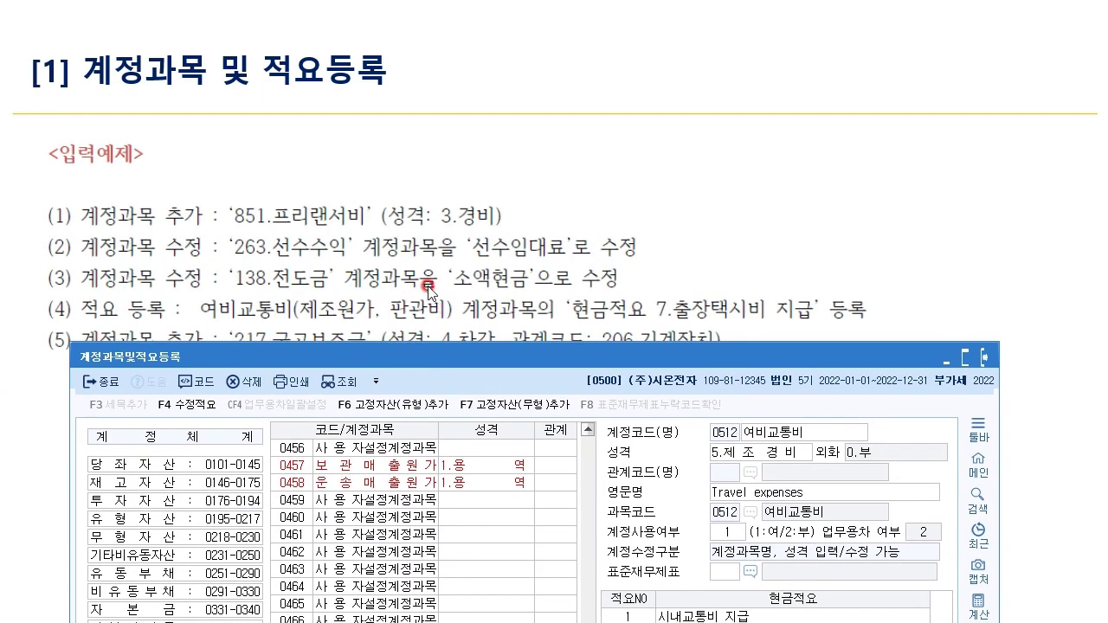
# Bring the full window back into view and search successive 여비교통비 accounts until reaching 0812 under 판매비및일반관리비
pyautogui.moveTo(437, 355); pyautogui.dragTo(396, 28)
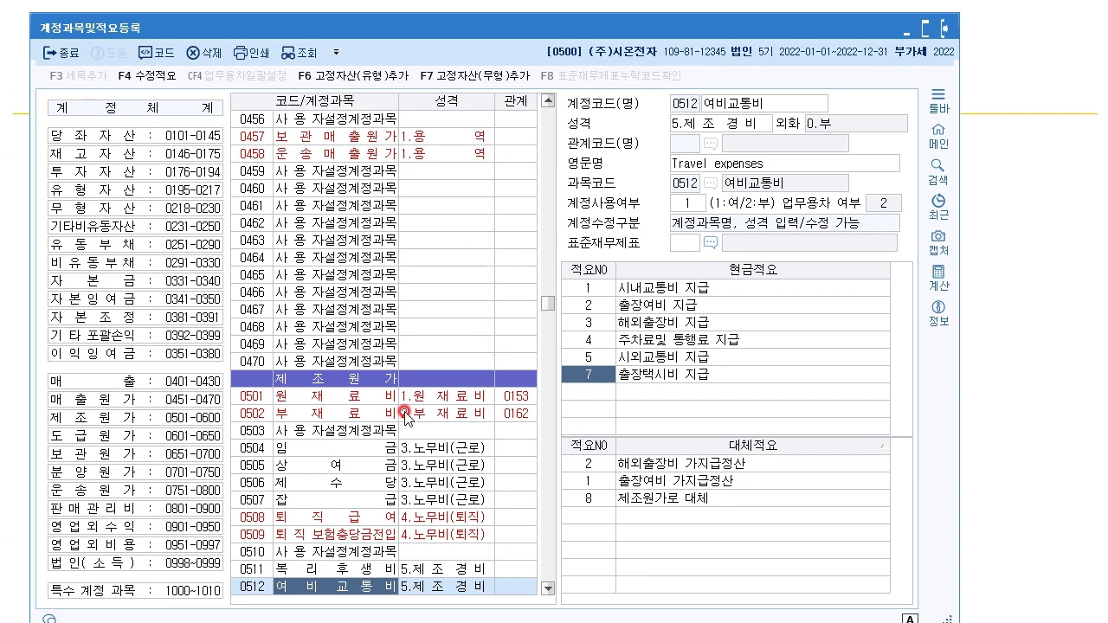
pyautogui.click(414, 236)
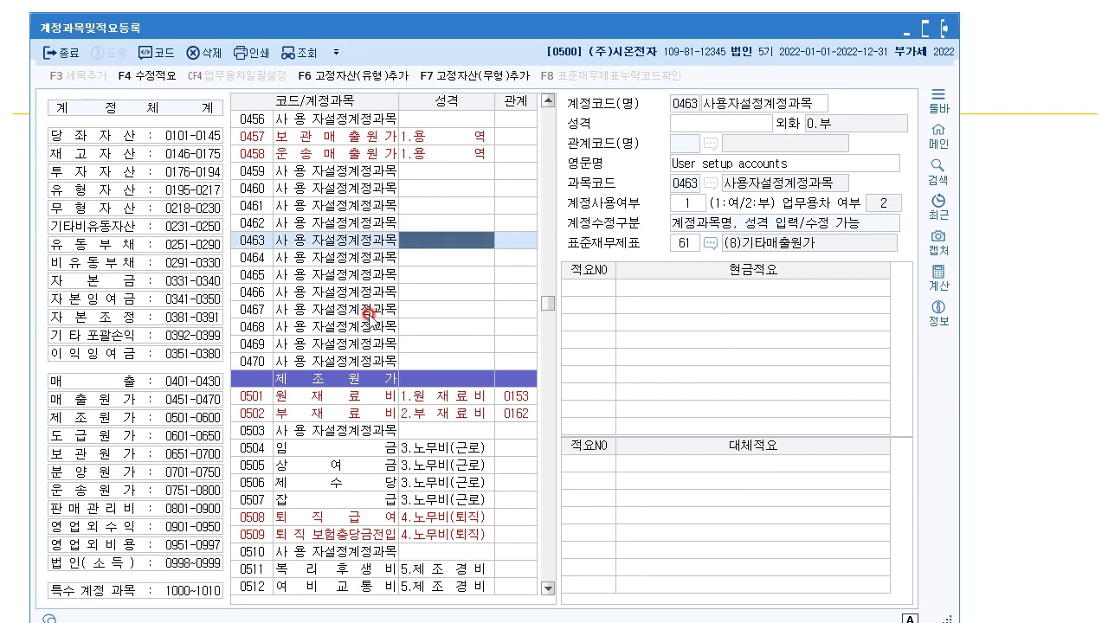
pyautogui.hotkey('ctrl', 'f')
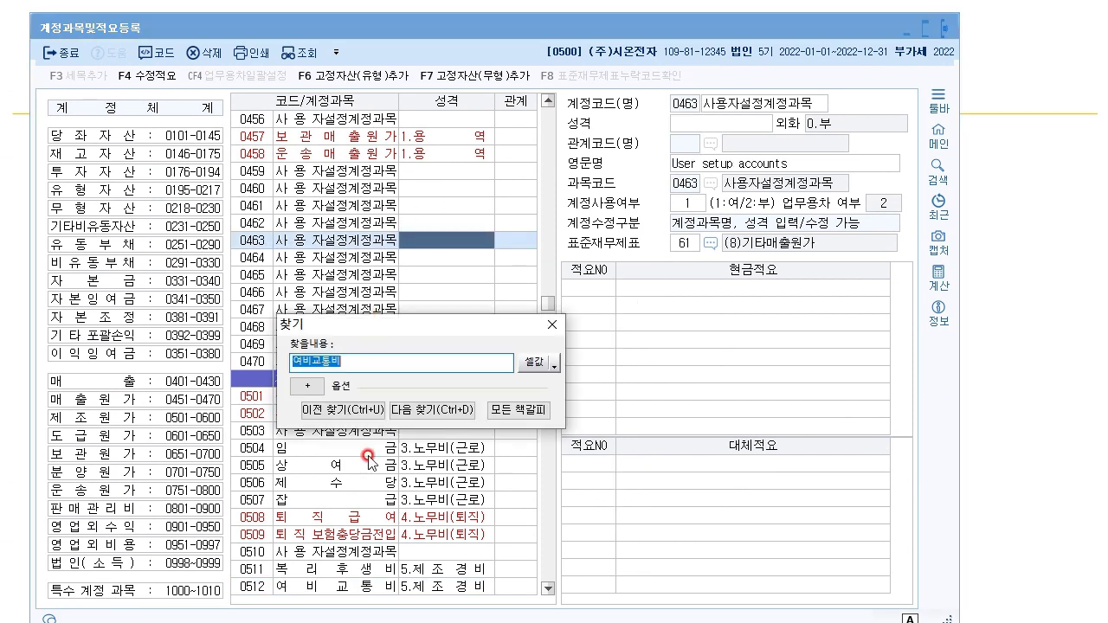
pyautogui.click(454, 407)
pyautogui.click(453, 410)
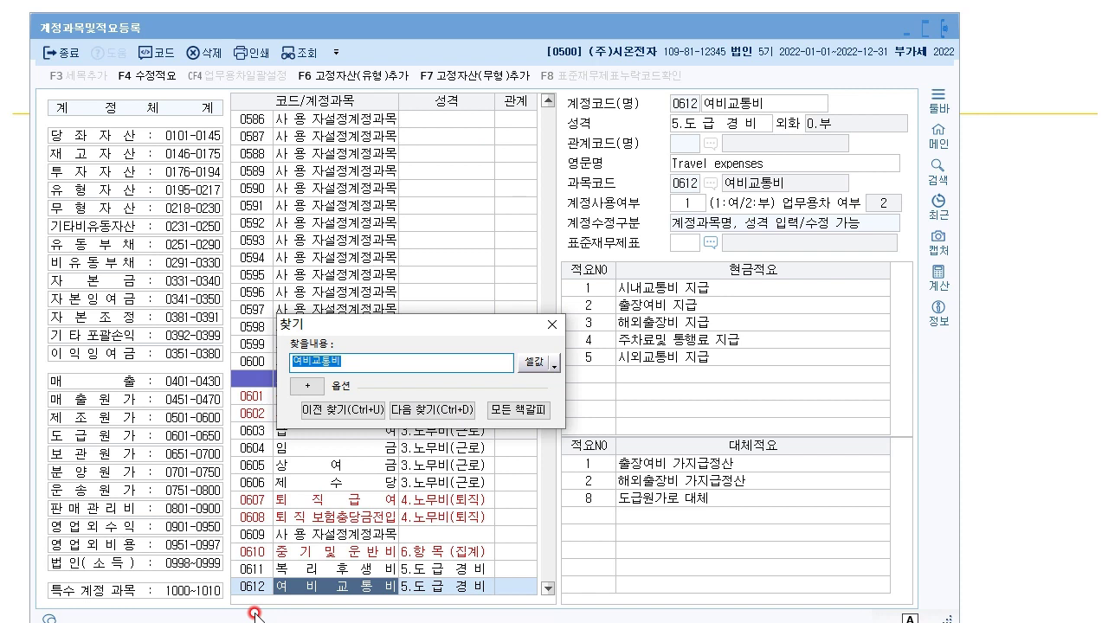
pyautogui.click(465, 410)
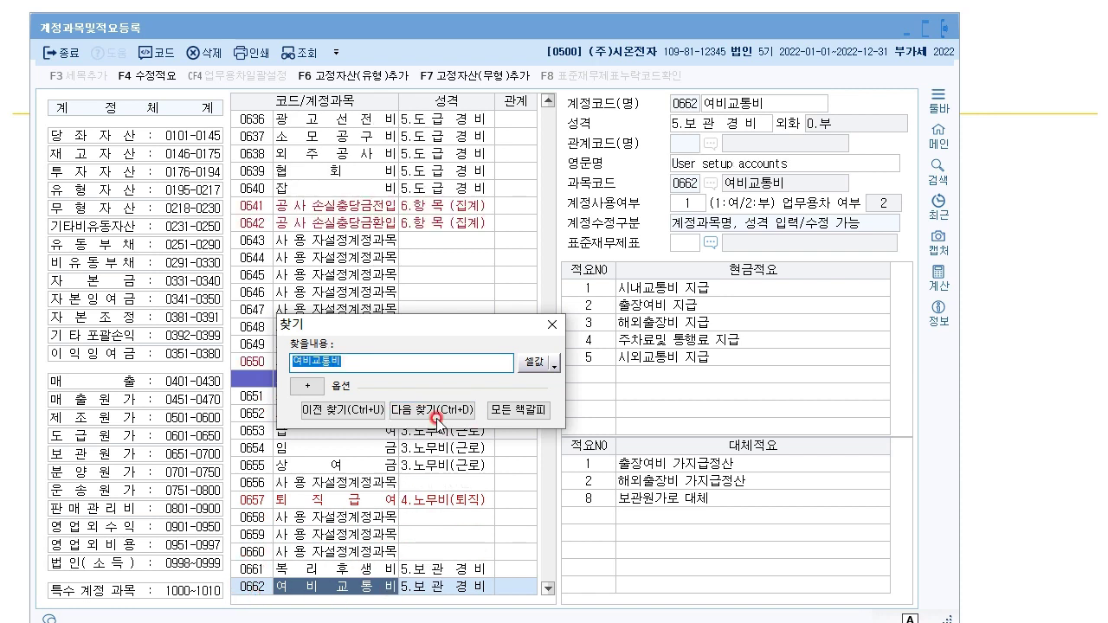
pyautogui.click(432, 410)
pyautogui.click(465, 414)
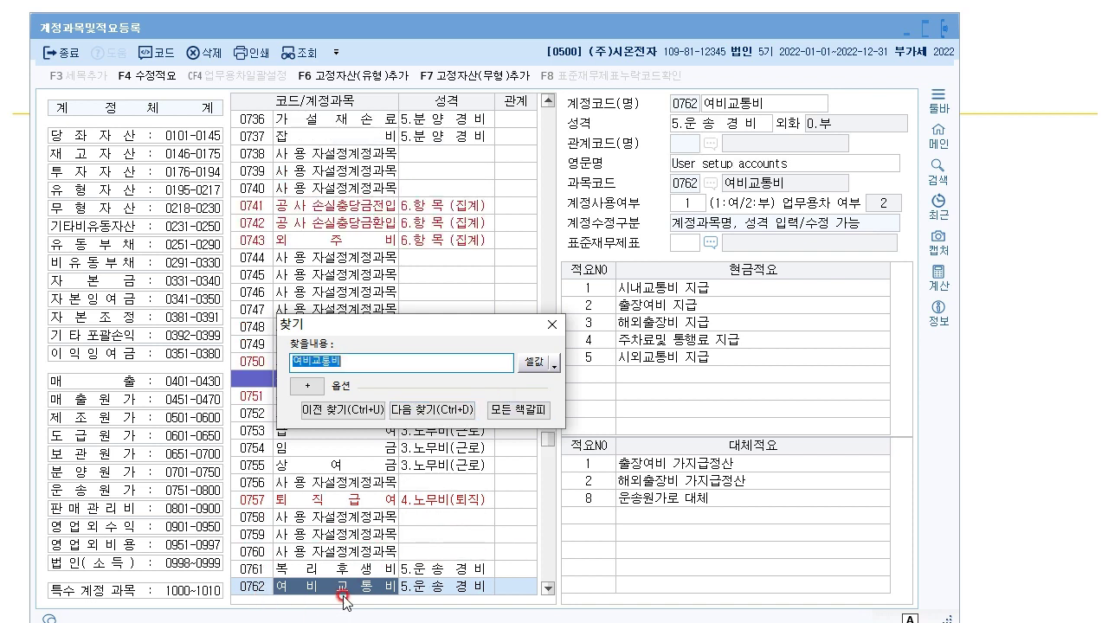
pyautogui.click(450, 411)
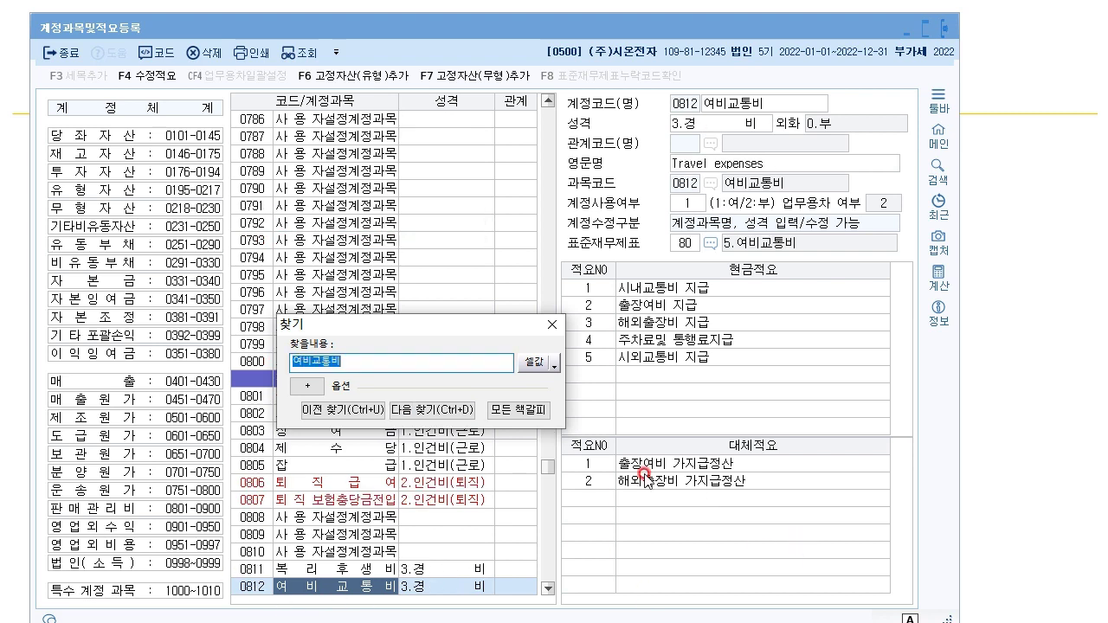
pyautogui.click(552, 325)
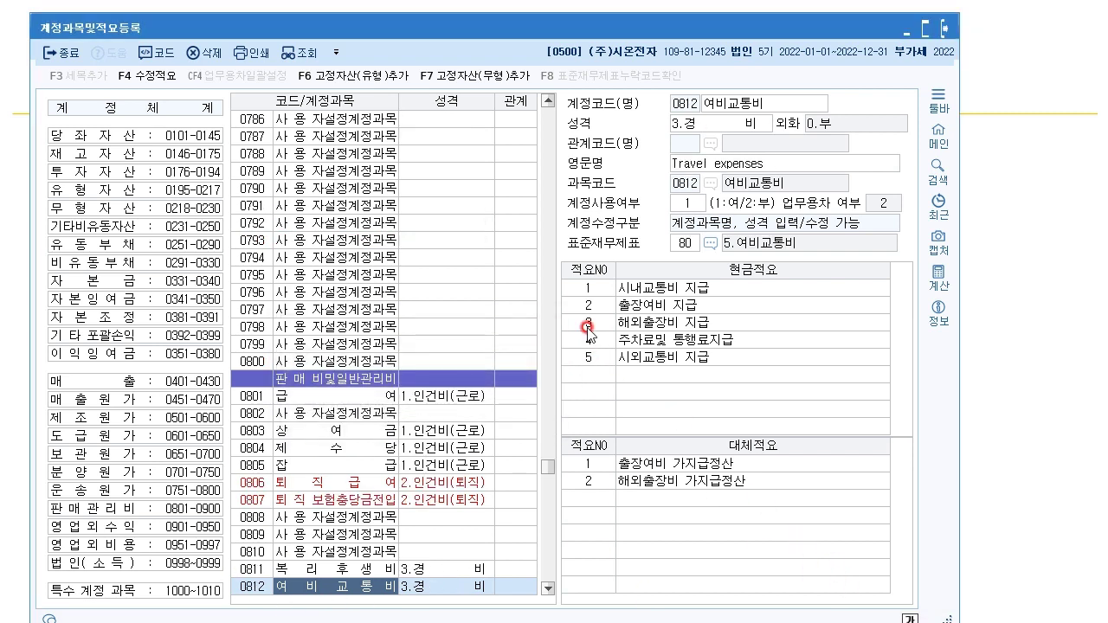
# Go to account 0512 여비교통비 by entering code 512, and select it in the list
pyautogui.click(252, 295)
pyautogui.write('512')
pyautogui.press('Return')
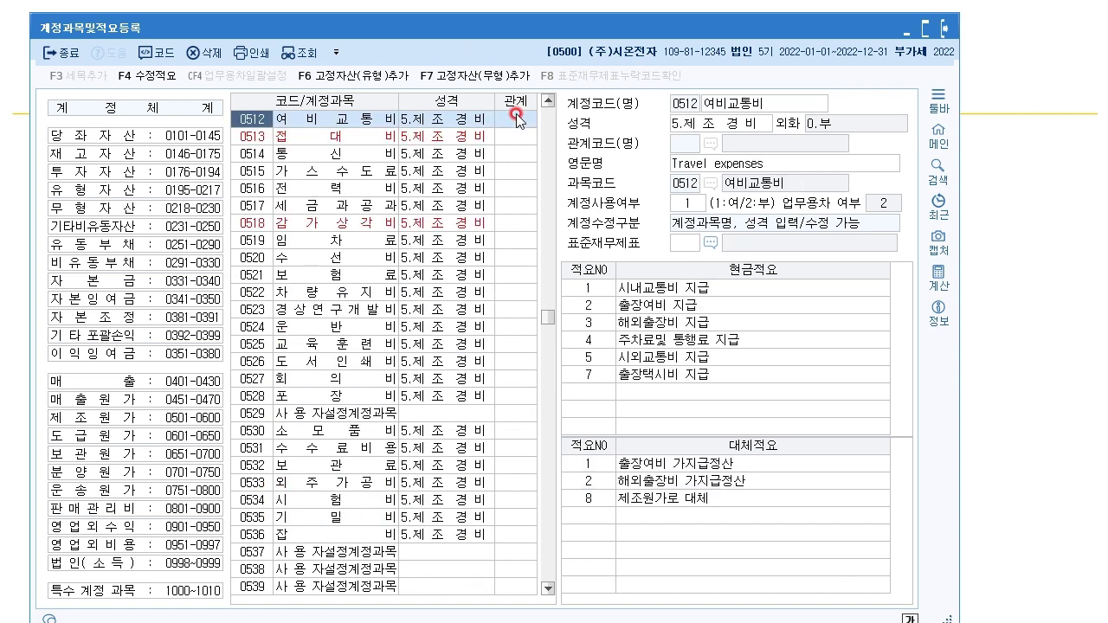
pyautogui.click(549, 100)
pyautogui.click(550, 101)
pyautogui.click(550, 100)
pyautogui.click(335, 188)
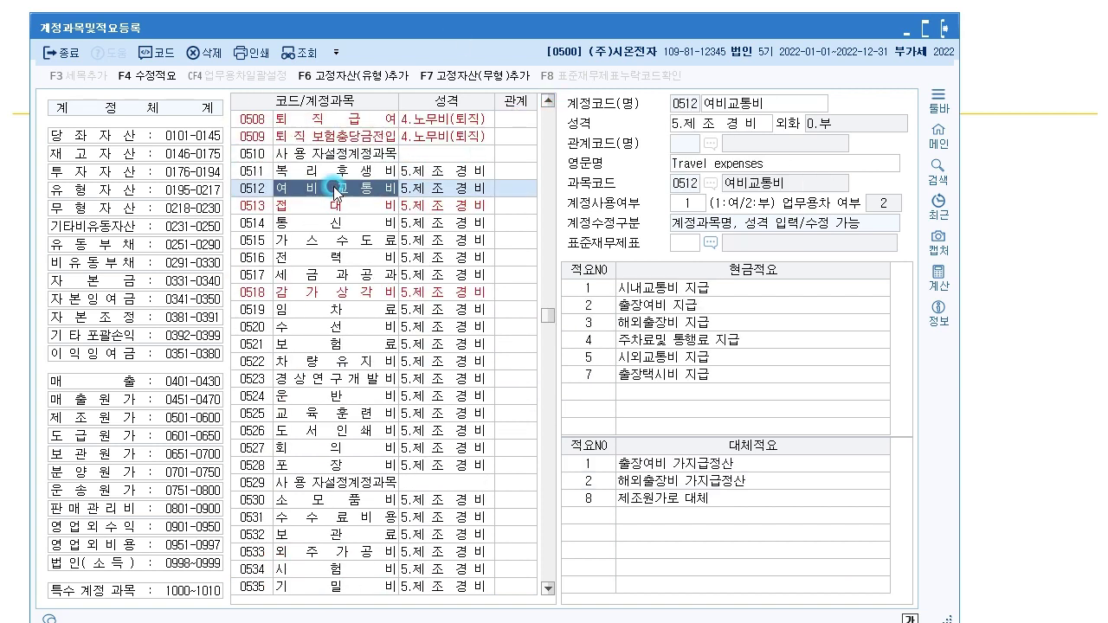
pyautogui.click(251, 188)
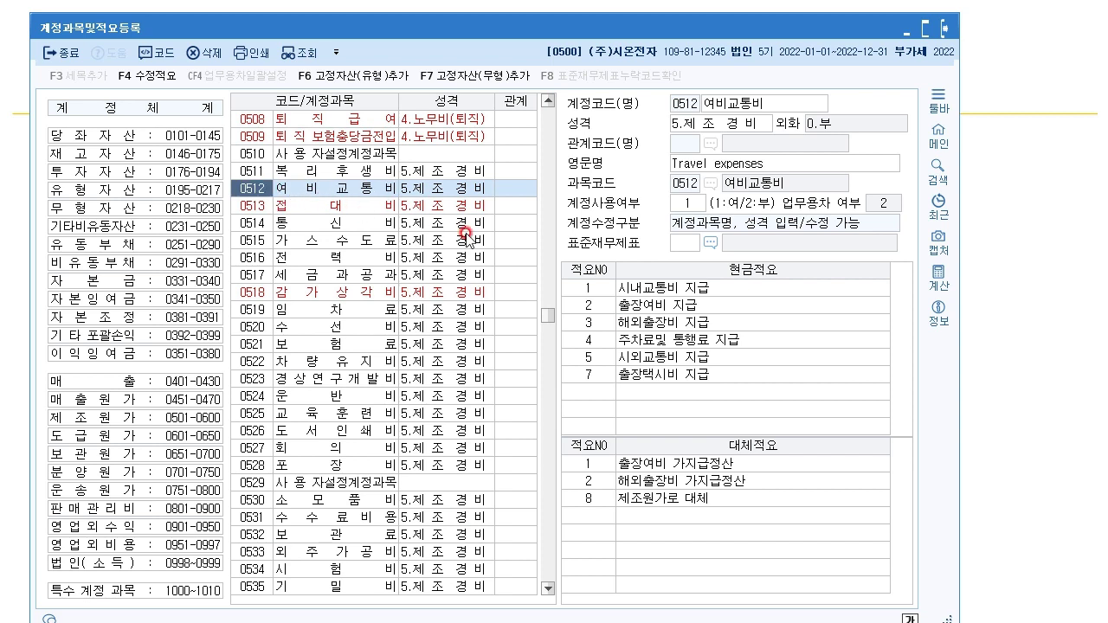
# Handwrite 여비교통비 in red branching to 500 and 800, underline both numbers, and erase their zeros to leave 5 and 8
pyautogui.click(146, 2)
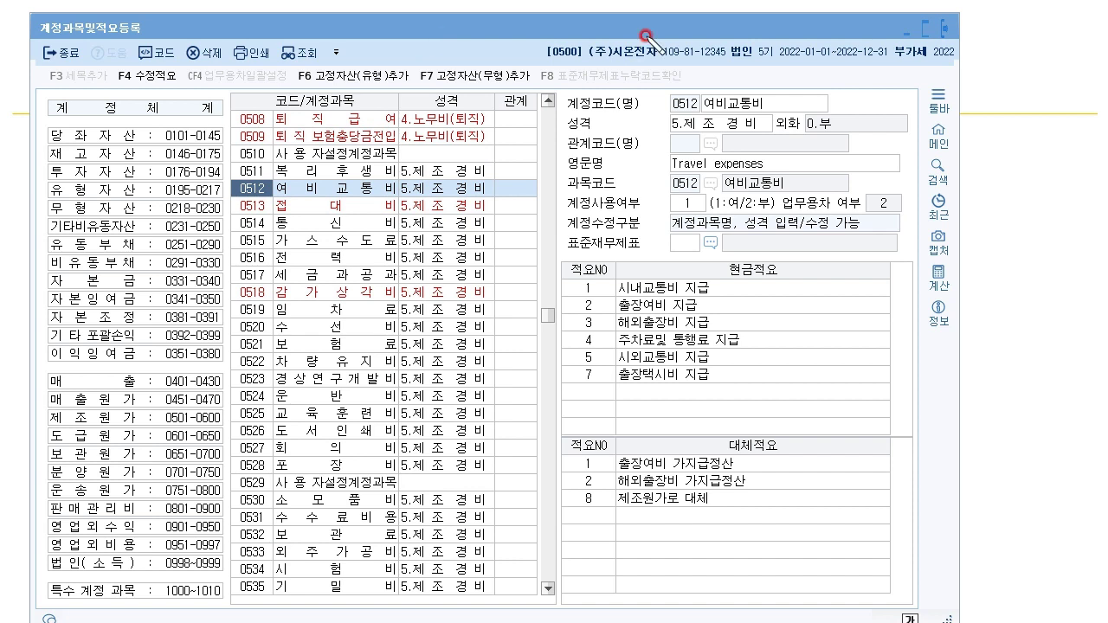
pyautogui.moveTo(733, 400)
pyautogui.mouseDown()
pyautogui.moveTo(737, 425)
pyautogui.moveTo(762, 400)
pyautogui.moveTo(781, 414)
pyautogui.moveTo(990, 386)
pyautogui.mouseUp()
pyautogui.moveTo(940, 439)
pyautogui.mouseDown()
pyautogui.moveTo(933, 450)
pyautogui.moveTo(985, 445)
pyautogui.mouseUp()
pyautogui.moveTo(925, 401); pyautogui.dragTo(952, 405)
pyautogui.moveTo(929, 458); pyautogui.dragTo(955, 458)
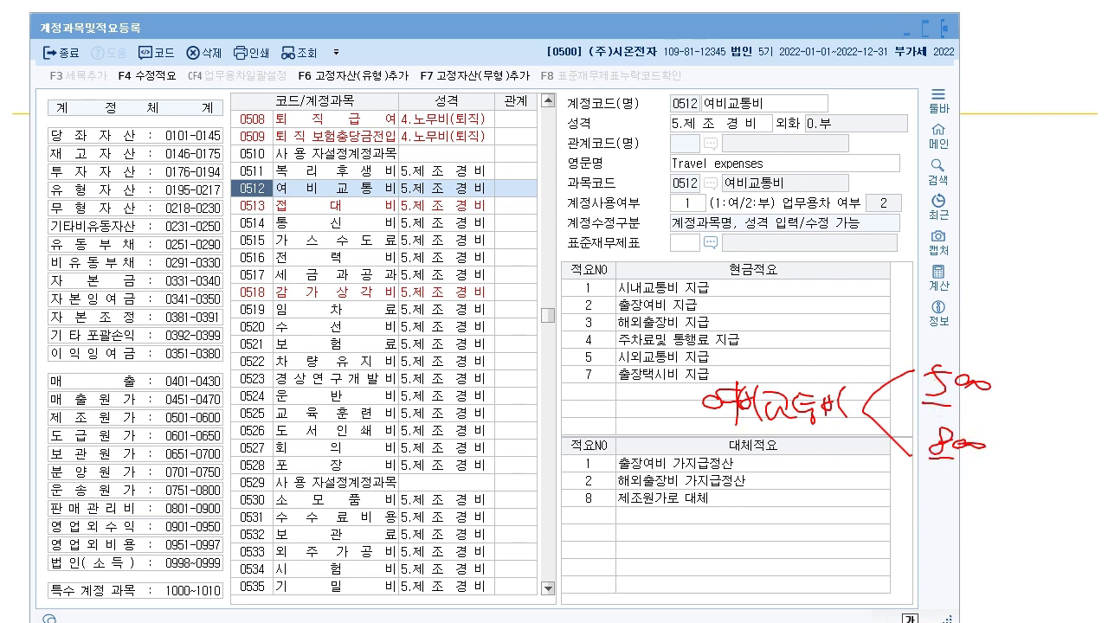
pyautogui.moveTo(999, 383); pyautogui.dragTo(963, 384)
pyautogui.moveTo(962, 433); pyautogui.dragTo(981, 428)
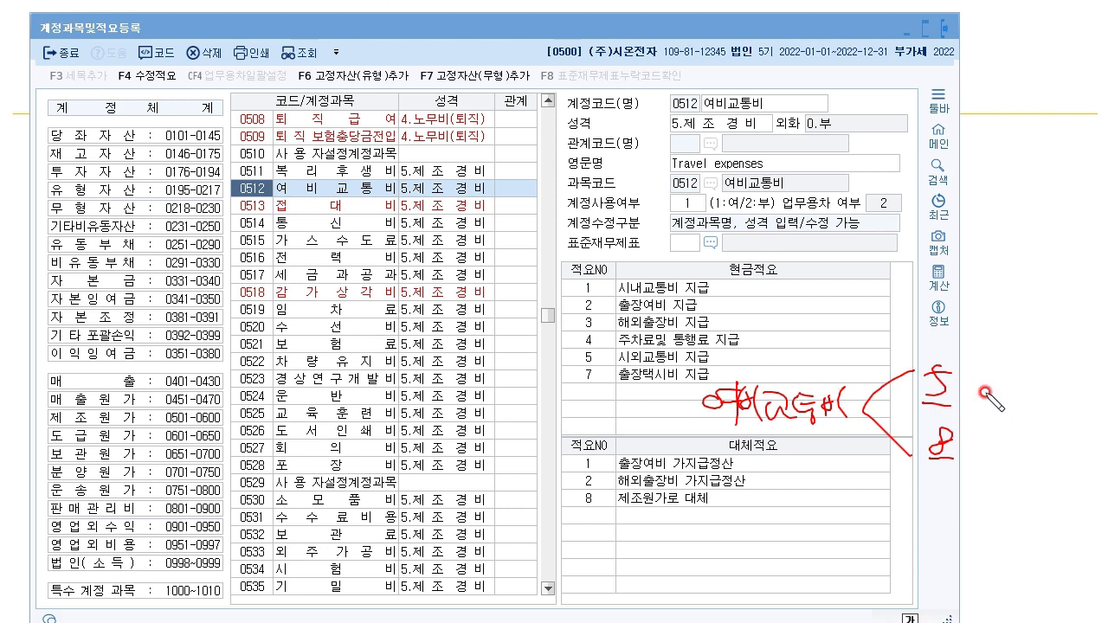
# Circle code 0512 in red, extend the handwritten 5 and 8 to 512 and 812, circle and star 812, and clear the annotations
pyautogui.moveTo(265, 185); pyautogui.dragTo(277, 194)
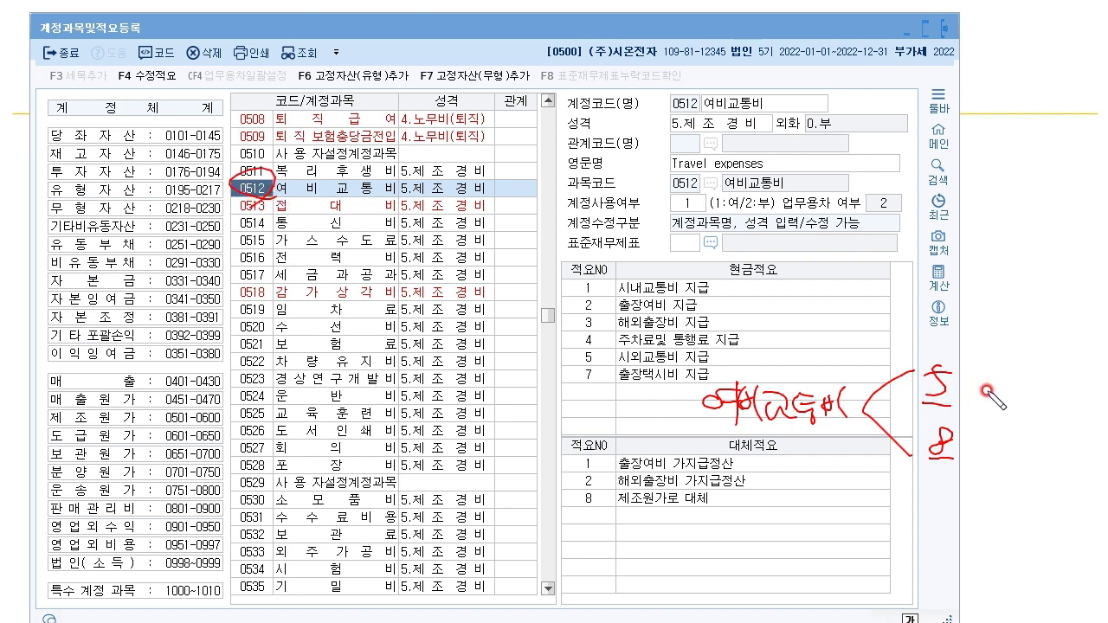
pyautogui.moveTo(976, 385); pyautogui.dragTo(977, 401)
pyautogui.moveTo(985, 389)
pyautogui.mouseDown()
pyautogui.moveTo(1005, 399)
pyautogui.moveTo(970, 452)
pyautogui.moveTo(1039, 467)
pyautogui.moveTo(1038, 484)
pyautogui.mouseUp()
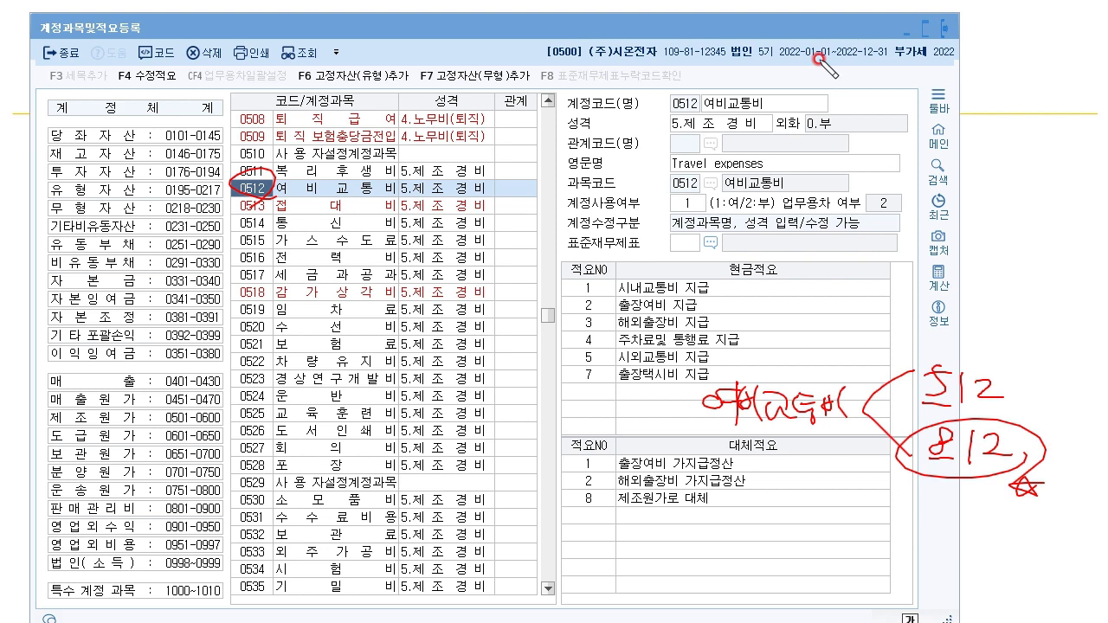
pyautogui.press('Escape')
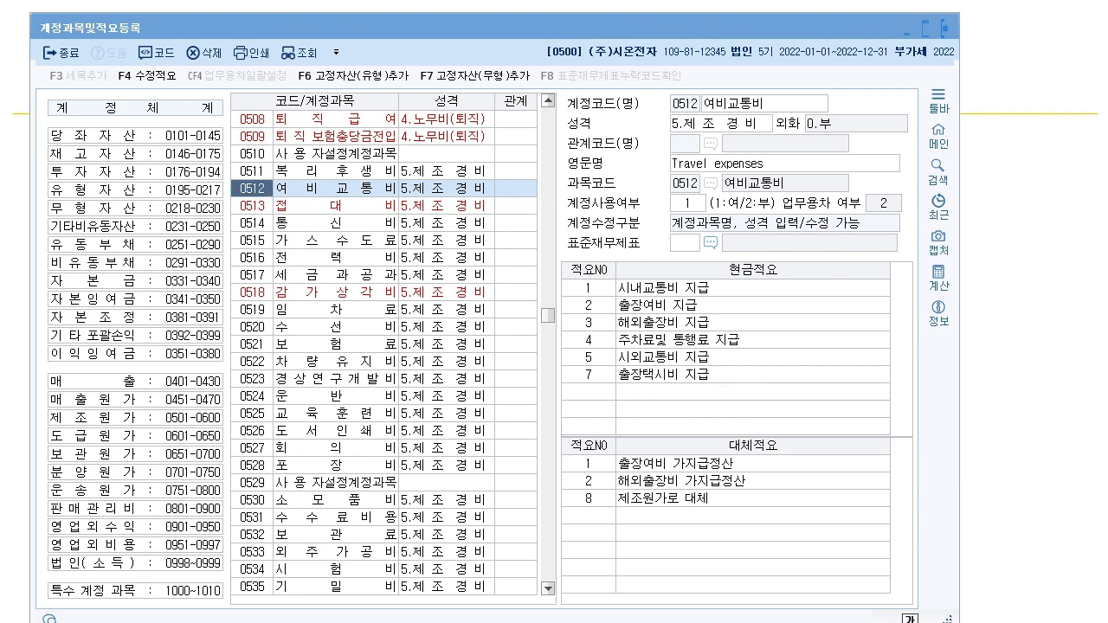
# Go to account 0812 여비교통비 by entering code 812 in the account list
pyautogui.click(256, 244)
pyautogui.click(267, 269)
pyautogui.write('8')
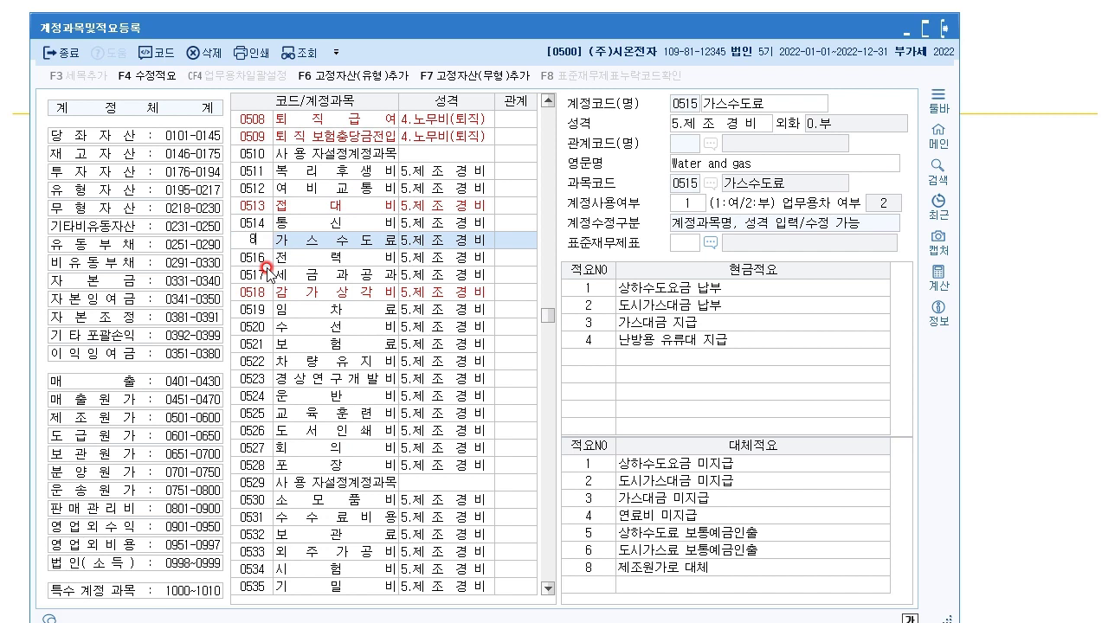
pyautogui.write('12')
pyautogui.press('Return')
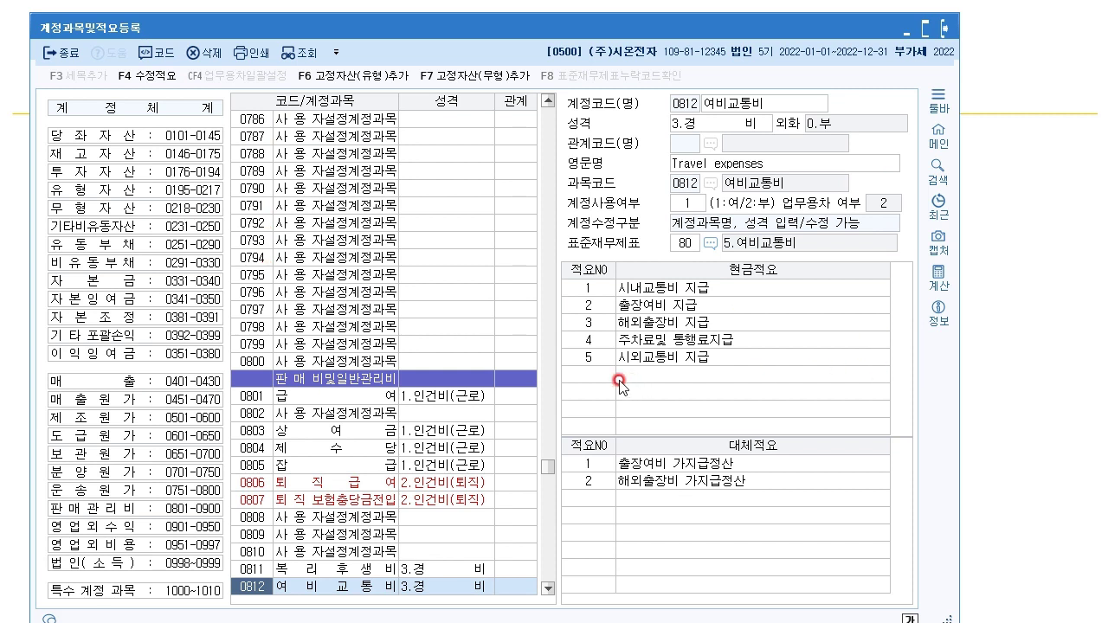
# Register cash memo number 7, '출장택시비 지급', in the 현금적요 list of account 0812 여비교통비
pyautogui.click(573, 374)
pyautogui.write('7')
pyautogui.press('Return')
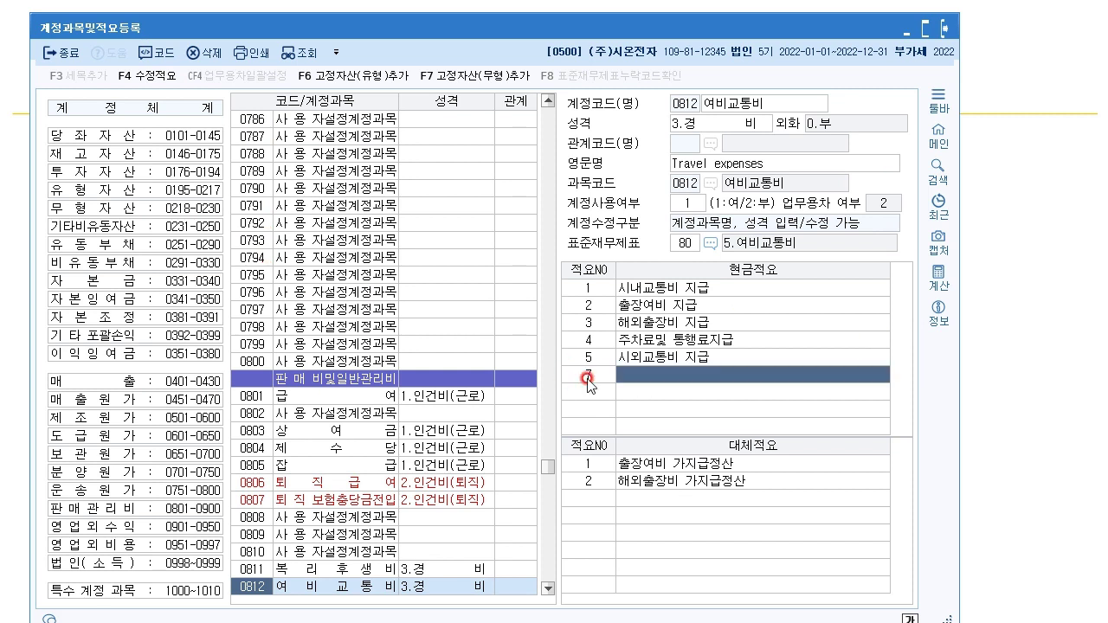
pyautogui.moveTo(813, 35); pyautogui.dragTo(503, 32)
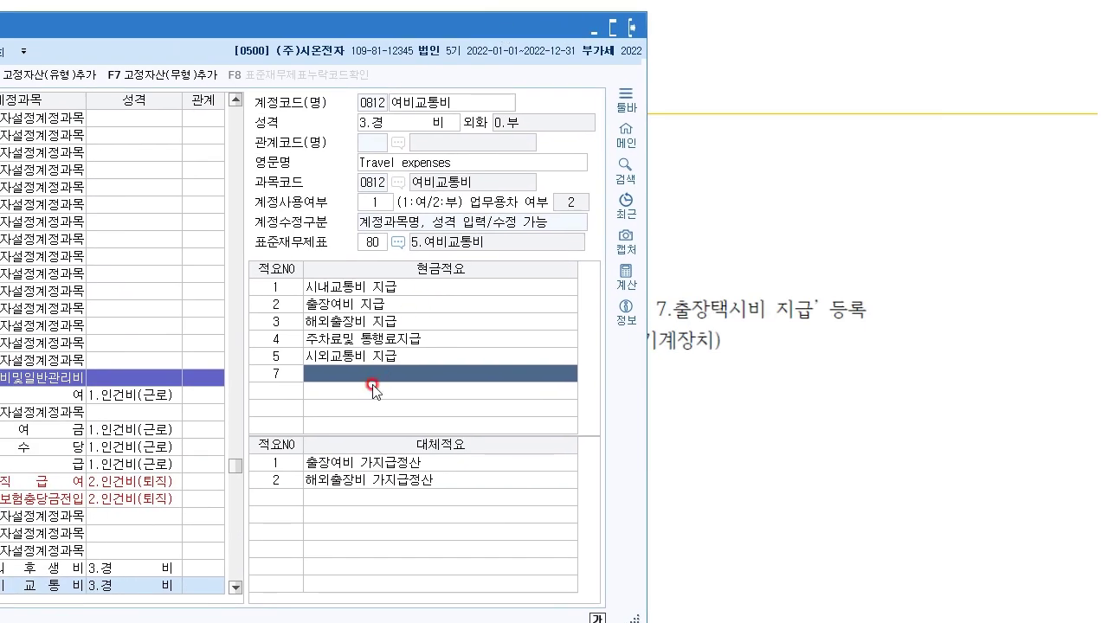
pyautogui.write('출ㅈ')
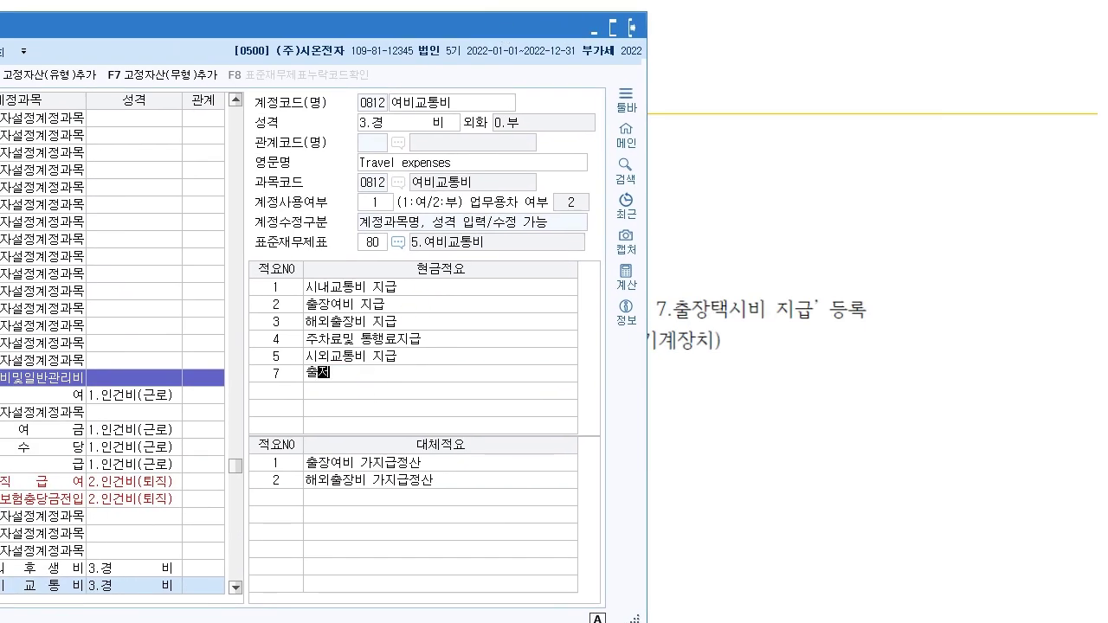
pyautogui.write('ㅇ태')
pyautogui.write('ㄱ시비 지급')
pyautogui.click(372, 386)
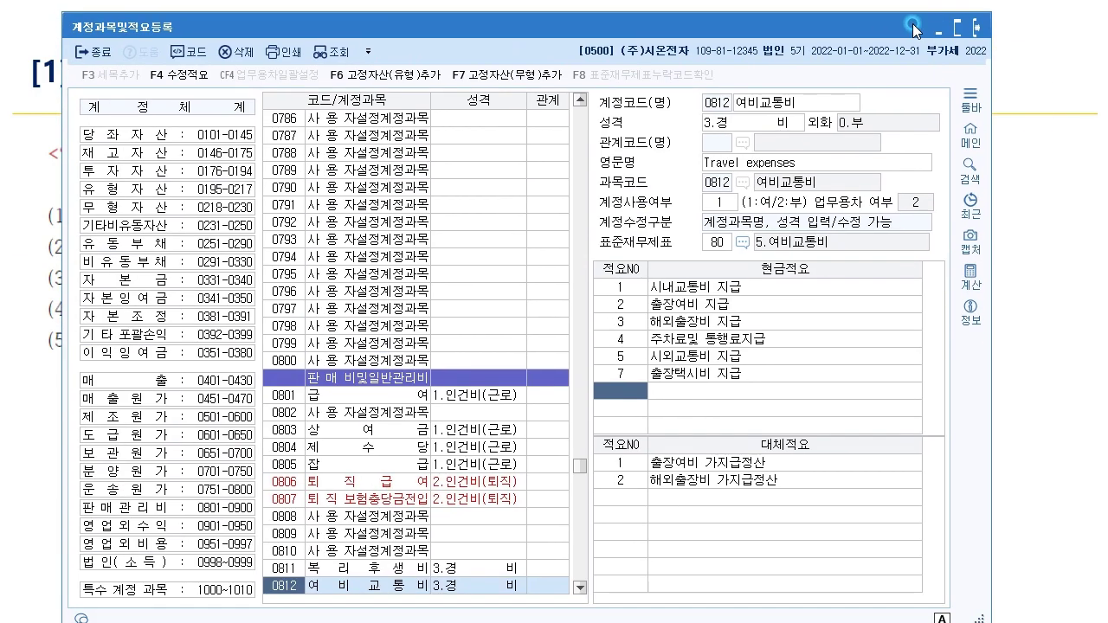
# Search the account list for successive 여비교통비 entries and close the search at account 0712
pyautogui.click(347, 223)
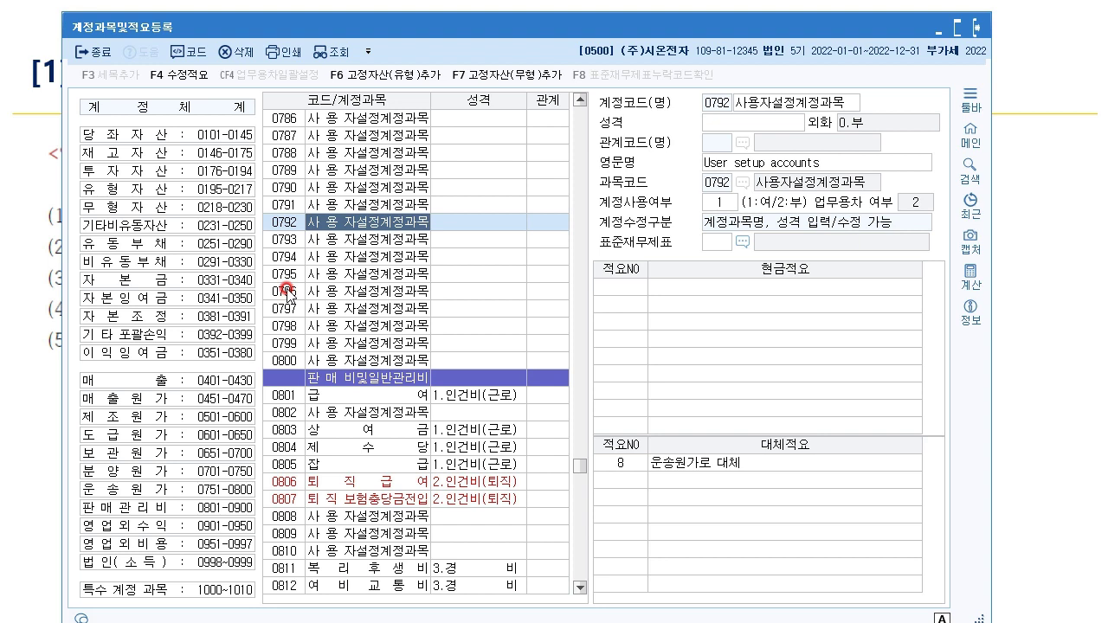
pyautogui.hotkey('ctrl', 'f')
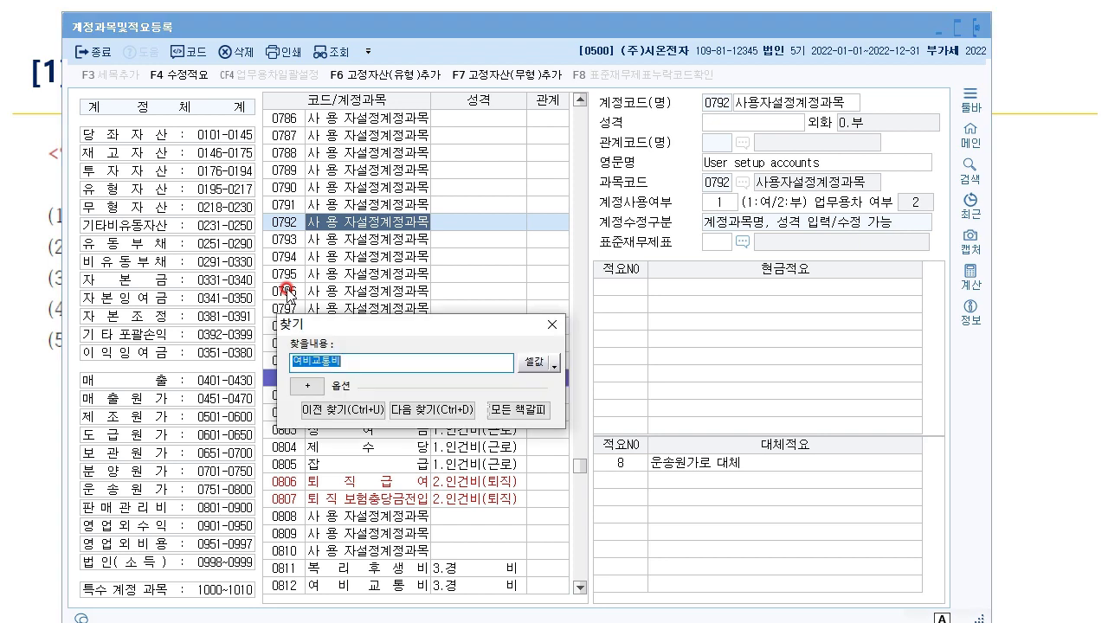
pyautogui.hotkey('ctrl', 'd')
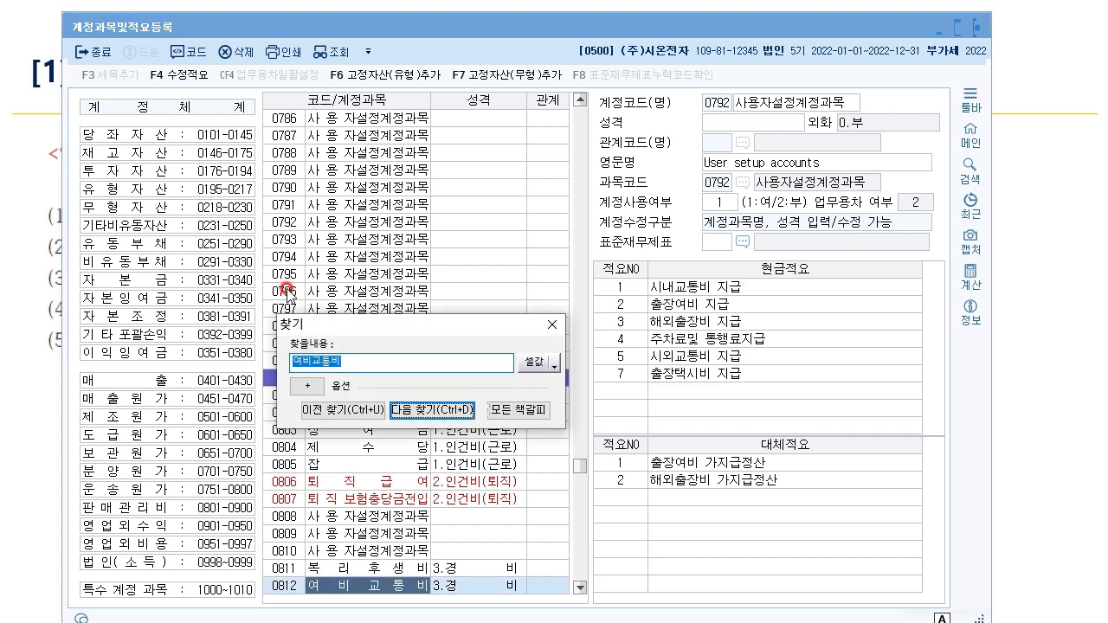
pyautogui.hotkey('ctrl', 'd')
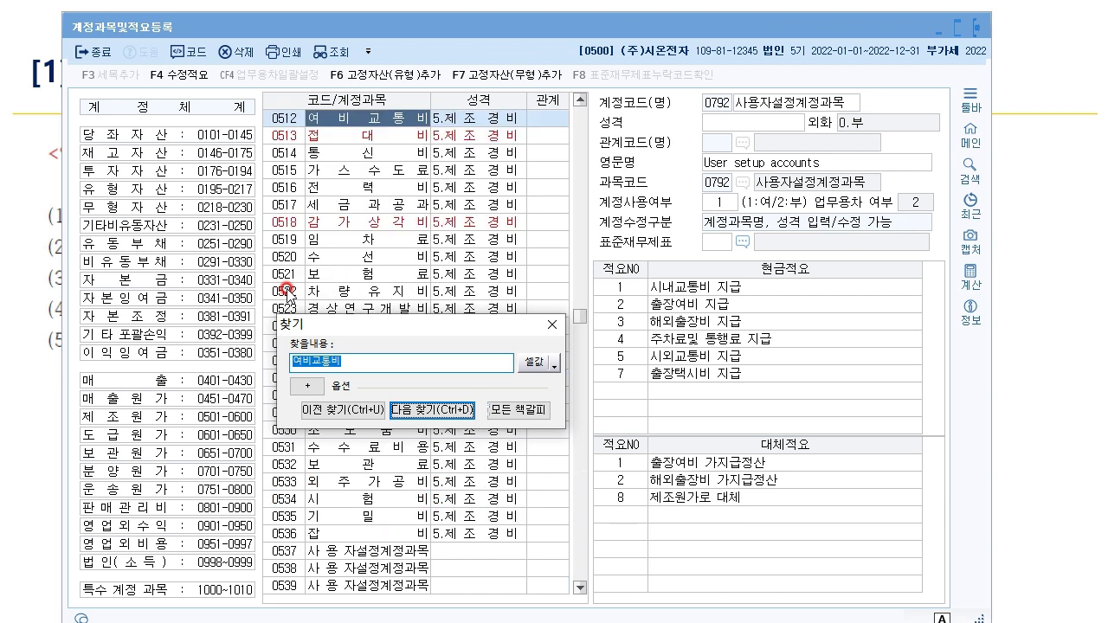
pyautogui.hotkey('ctrl', 'd')
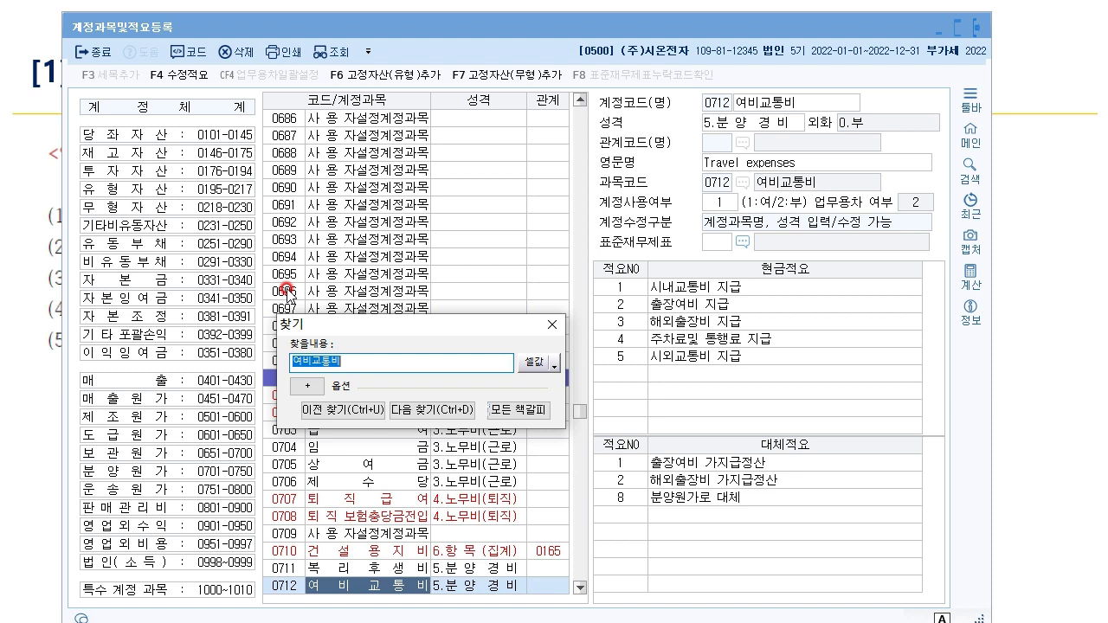
pyautogui.press('Escape')
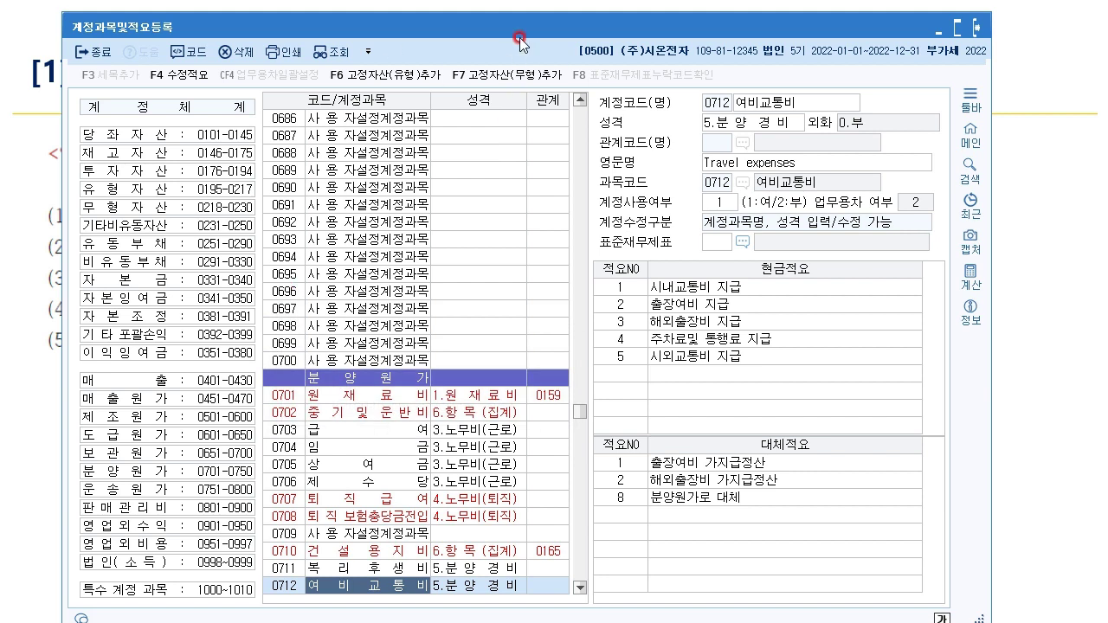
# Check the exercise list behind the window and go to account code 217 in the account list
pyautogui.moveTo(521, 25); pyautogui.dragTo(517, 445)
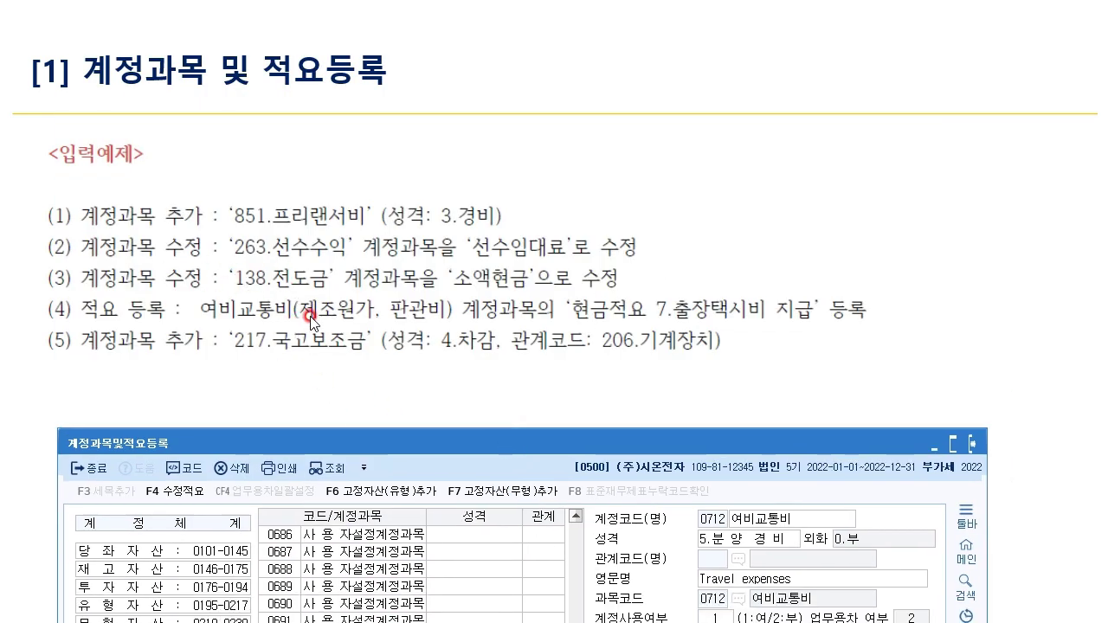
pyautogui.moveTo(443, 442); pyautogui.dragTo(407, 26)
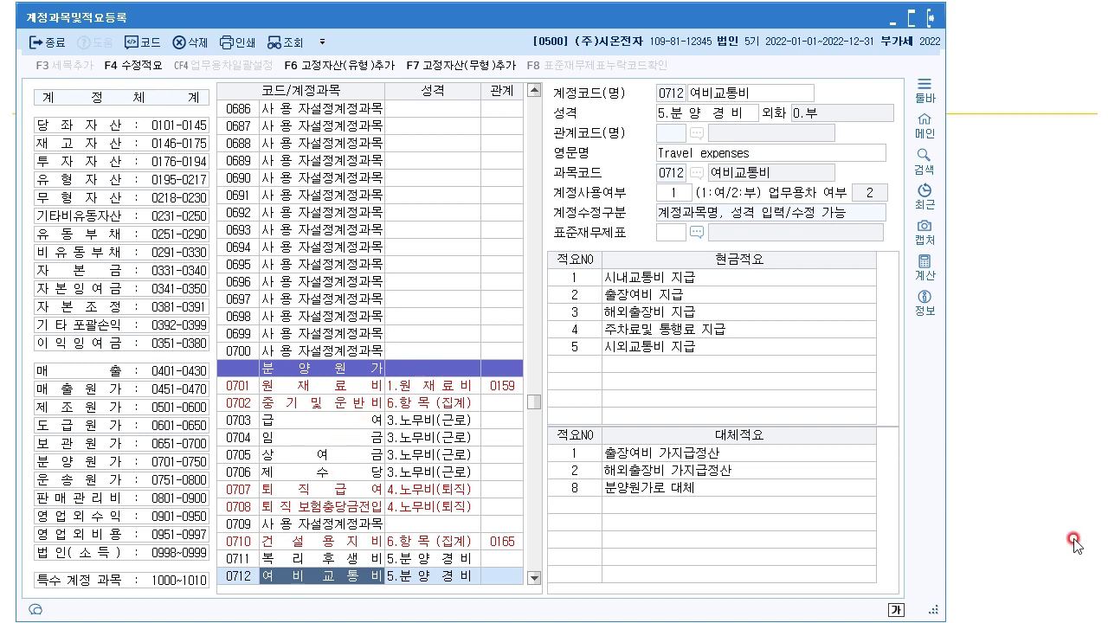
pyautogui.hotkey('alt', 'Tab')
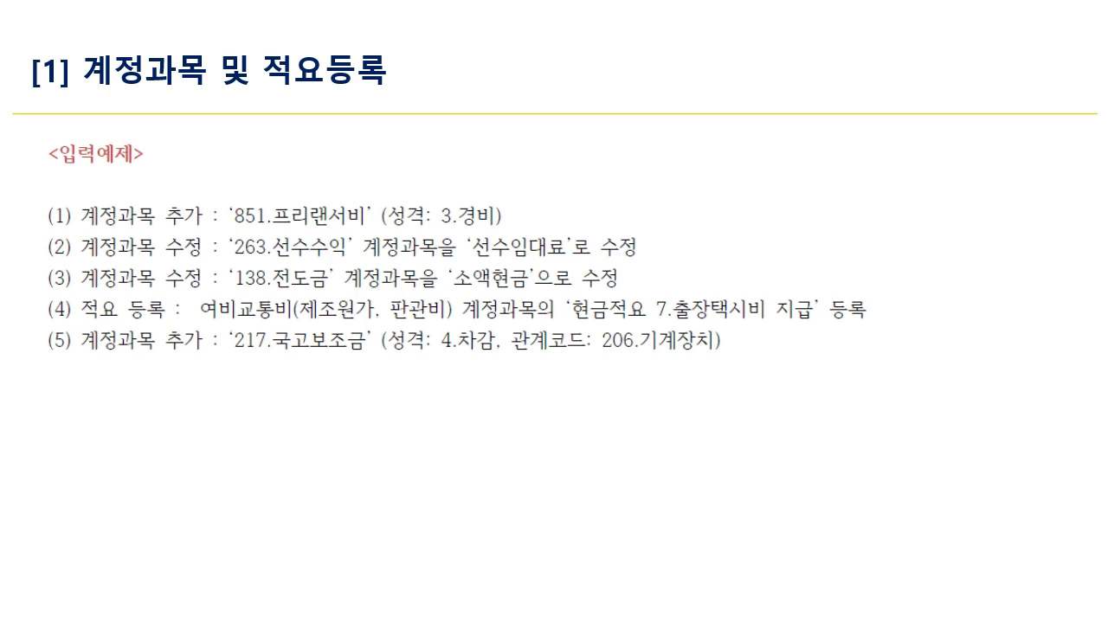
pyautogui.hotkey('alt', 'Tab')
pyautogui.click(231, 320)
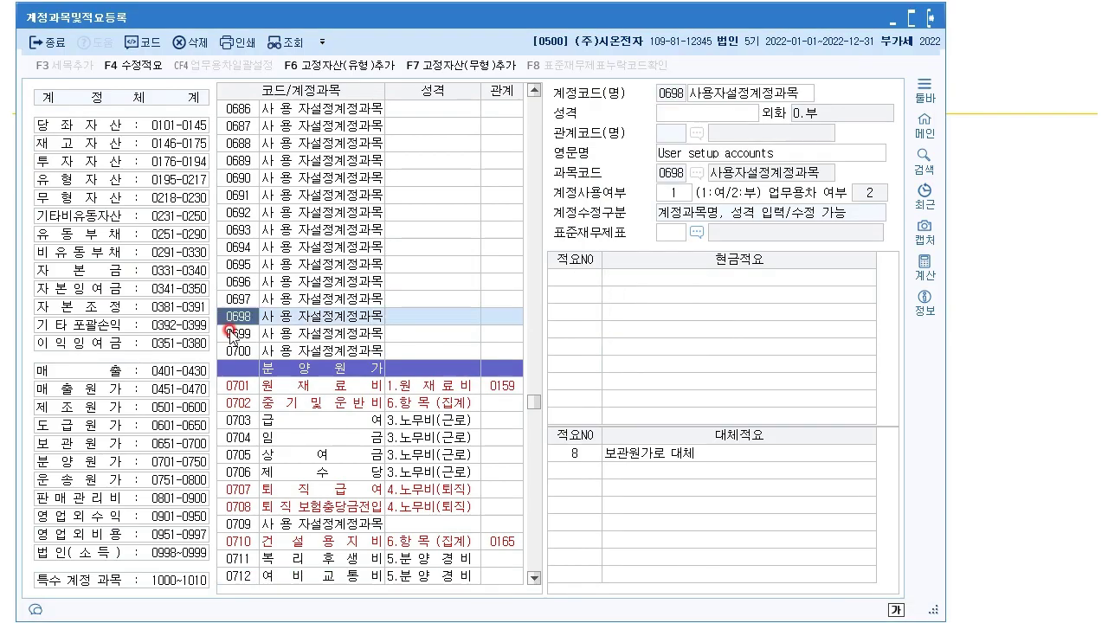
pyautogui.write('217')
pyautogui.press('Return')
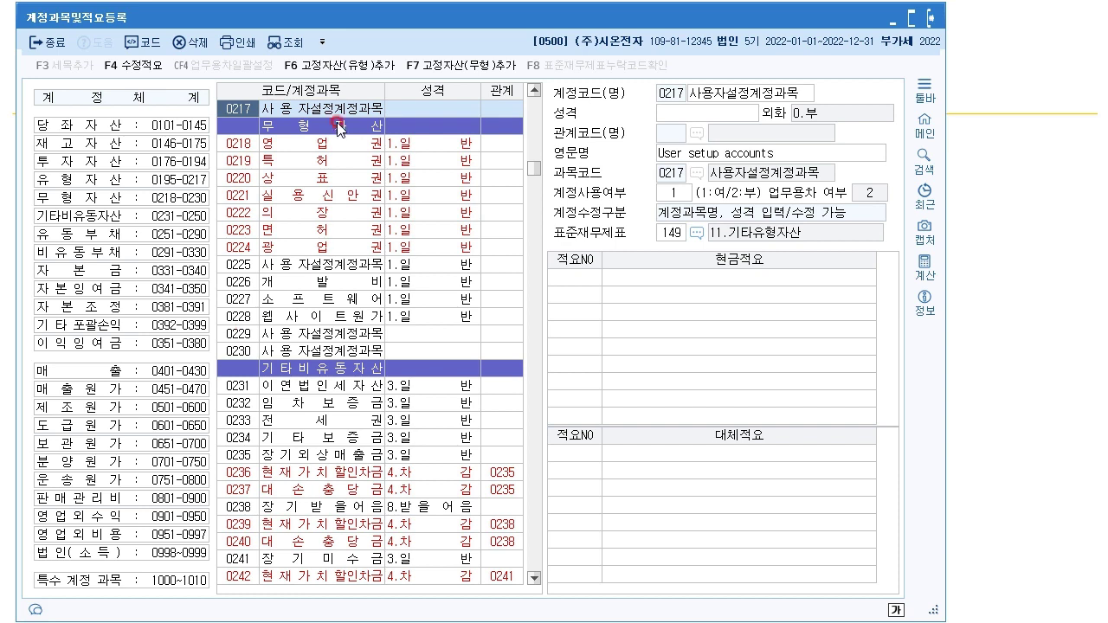
# Name account 0217 국고보조금 and set its 성격 to 4.차감
pyautogui.click(800, 96)
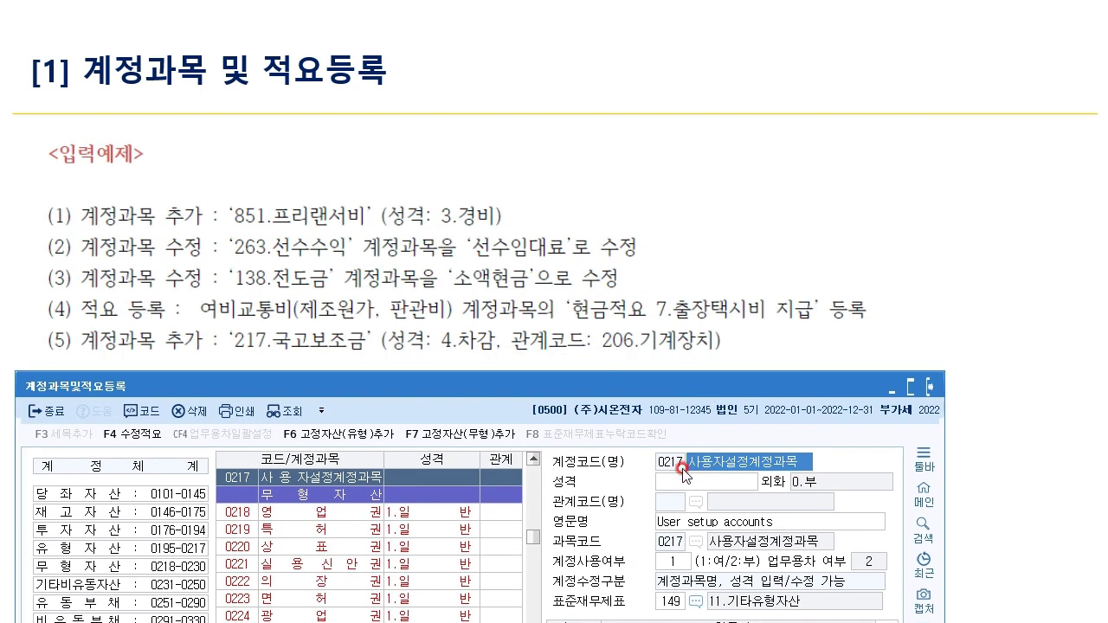
pyautogui.write('국고')
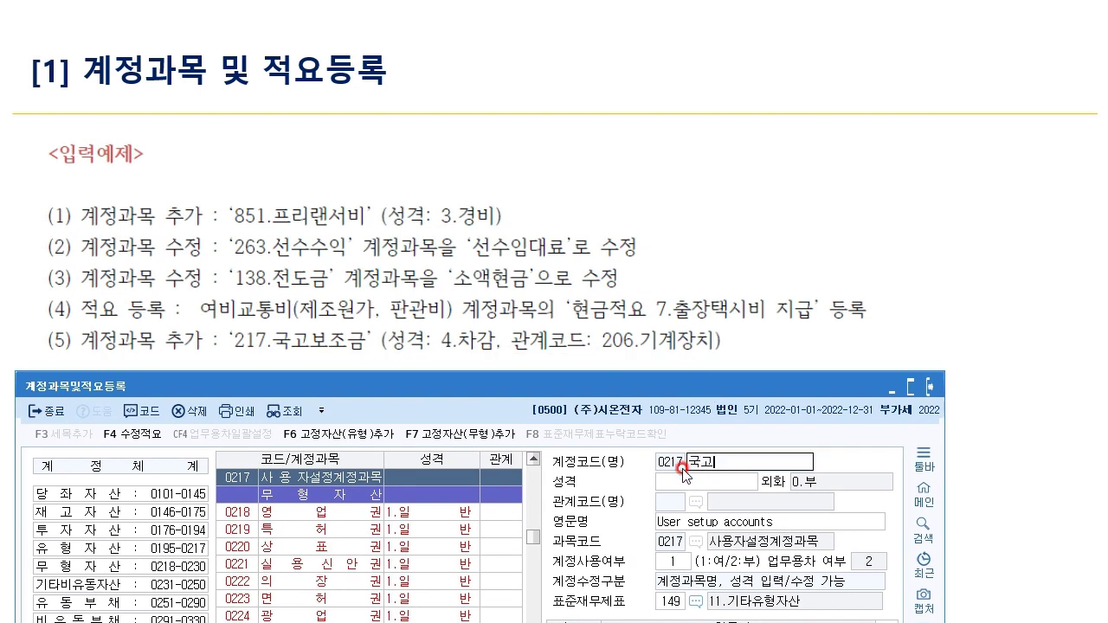
pyautogui.write('보조금')
pyautogui.press('Return')
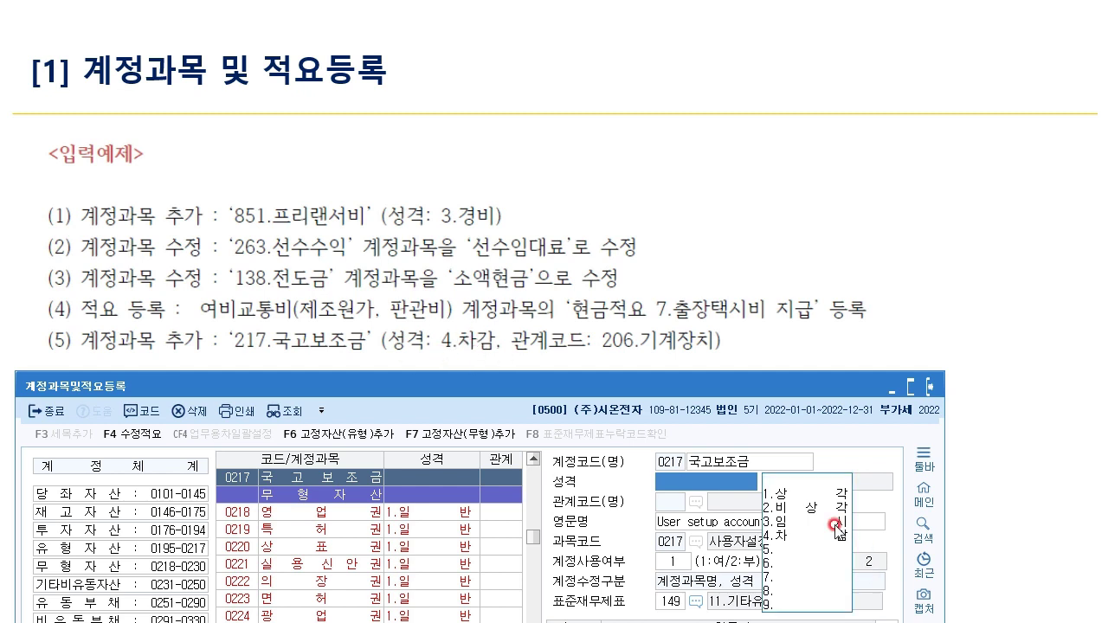
pyautogui.click(788, 536)
pyautogui.press('Return')
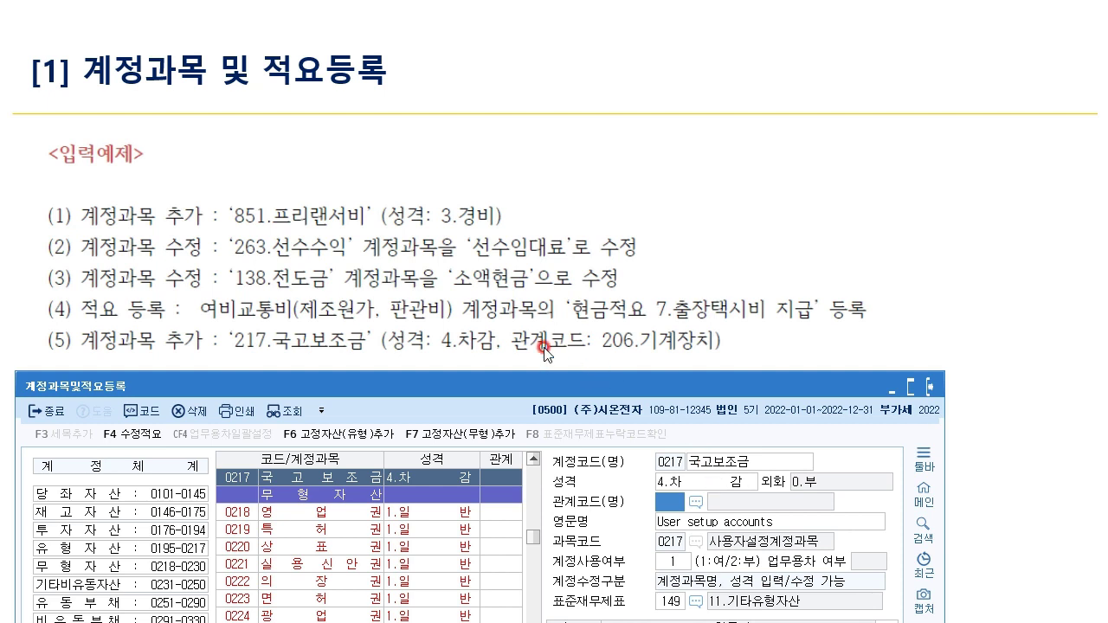
# Set the 관계코드 of account 0217 국고보조금 to 0206 기계장치 from the account code lookup
pyautogui.click(670, 503)
pyautogui.click(676, 358)
pyautogui.press('F2')
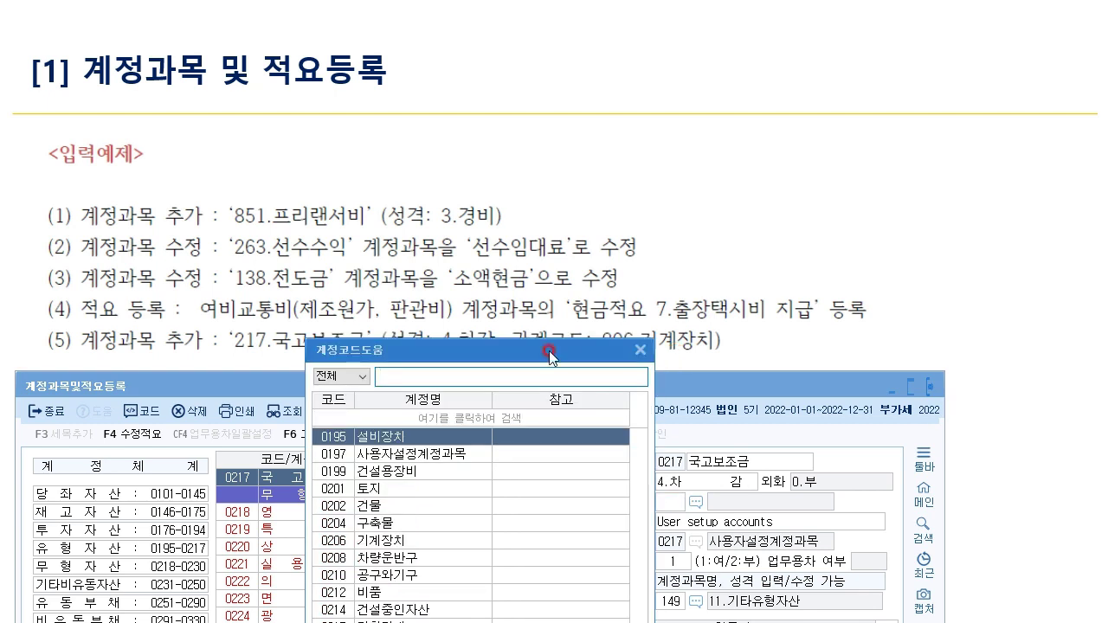
pyautogui.click(421, 544)
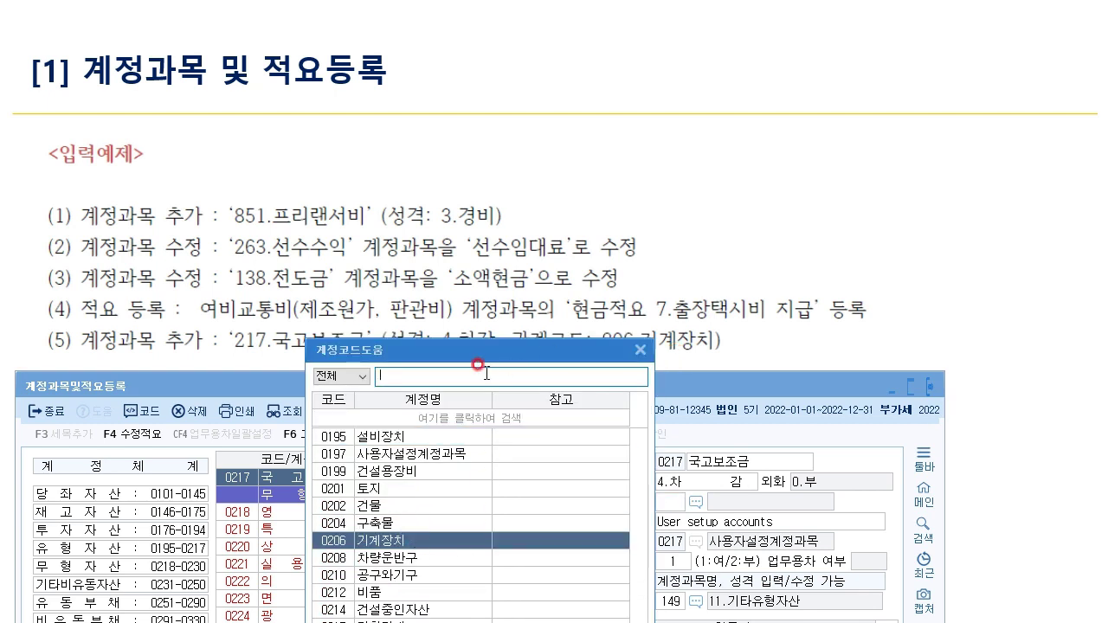
pyautogui.moveTo(494, 350); pyautogui.dragTo(295, 211)
pyautogui.click(357, 550)
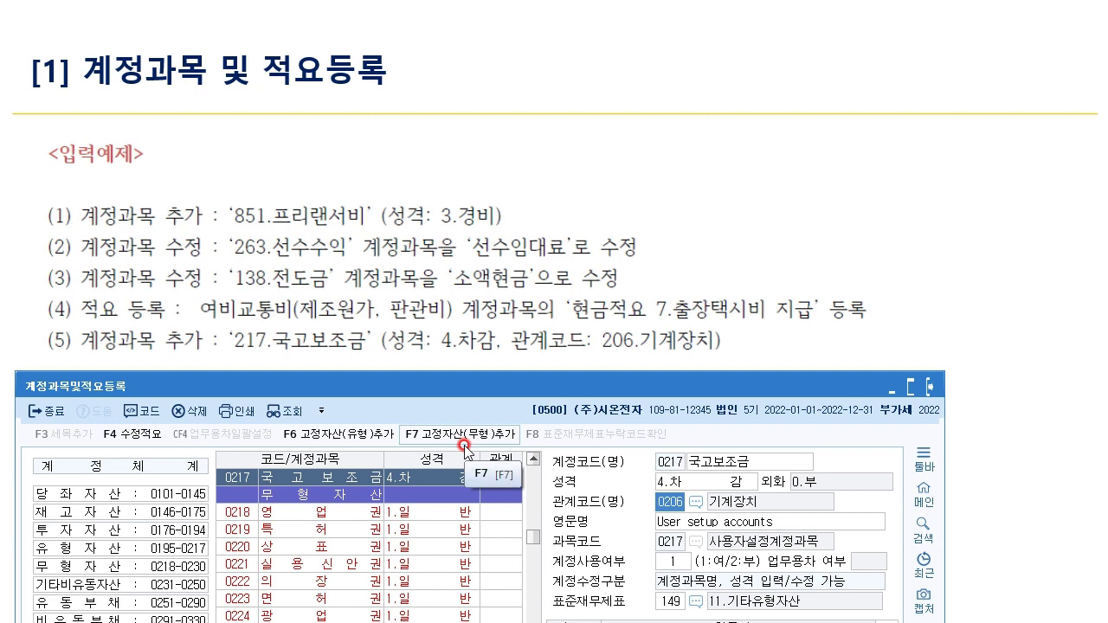
# Review the 성격 and 관계코드 of account 0217 and its 현금적요 and 대체적요 lists
pyautogui.click(699, 484)
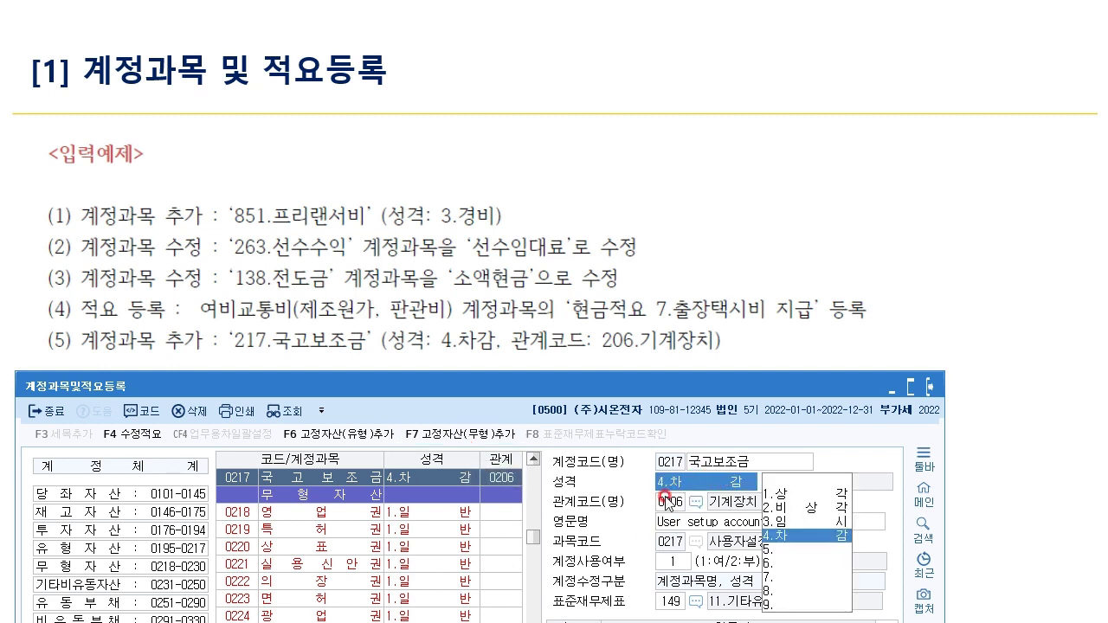
pyautogui.click(667, 504)
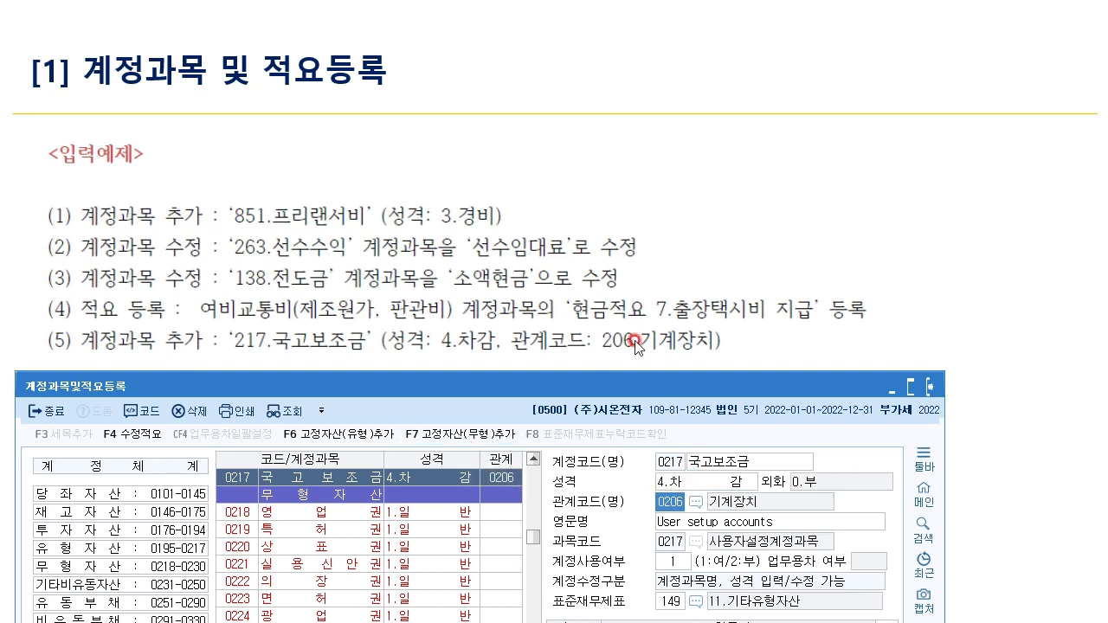
pyautogui.click(671, 504)
pyautogui.moveTo(467, 374); pyautogui.dragTo(491, 31)
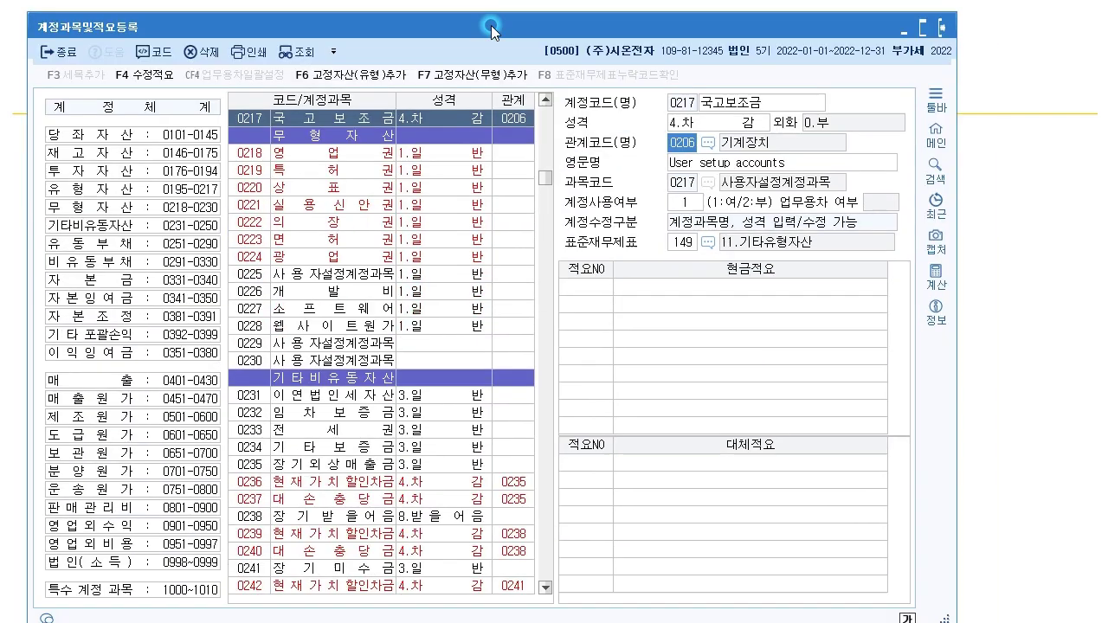
pyautogui.click(589, 289)
pyautogui.click(599, 465)
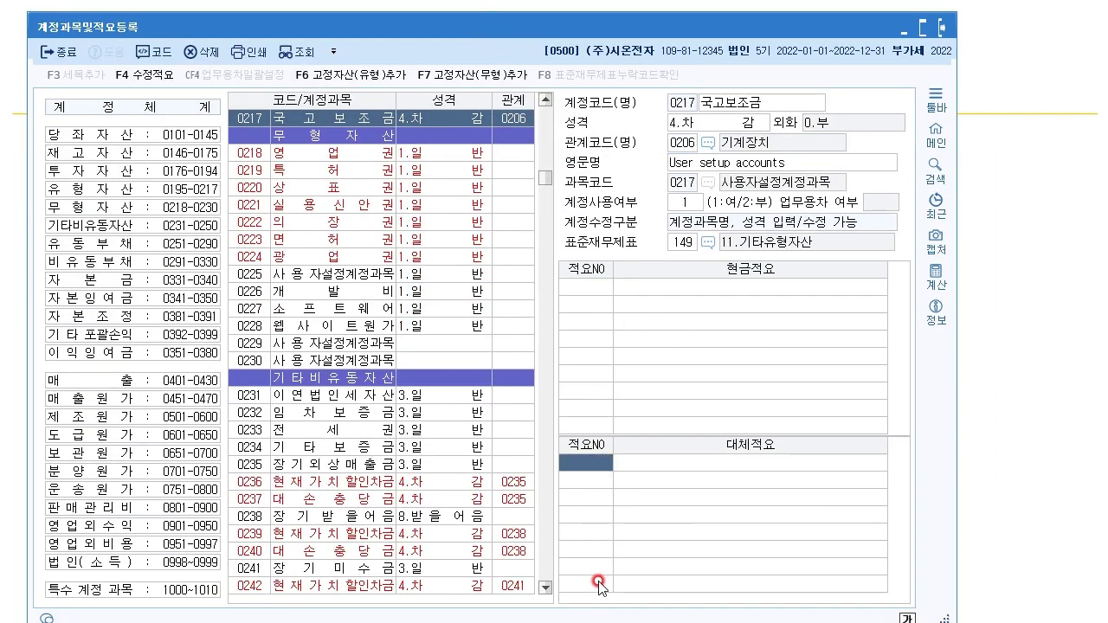
pyautogui.click(591, 288)
pyautogui.click(580, 465)
# Jump to the 재고자산 group and examine the memos of accounts 0153 원재료 and 0150 제품
pyautogui.click(84, 152)
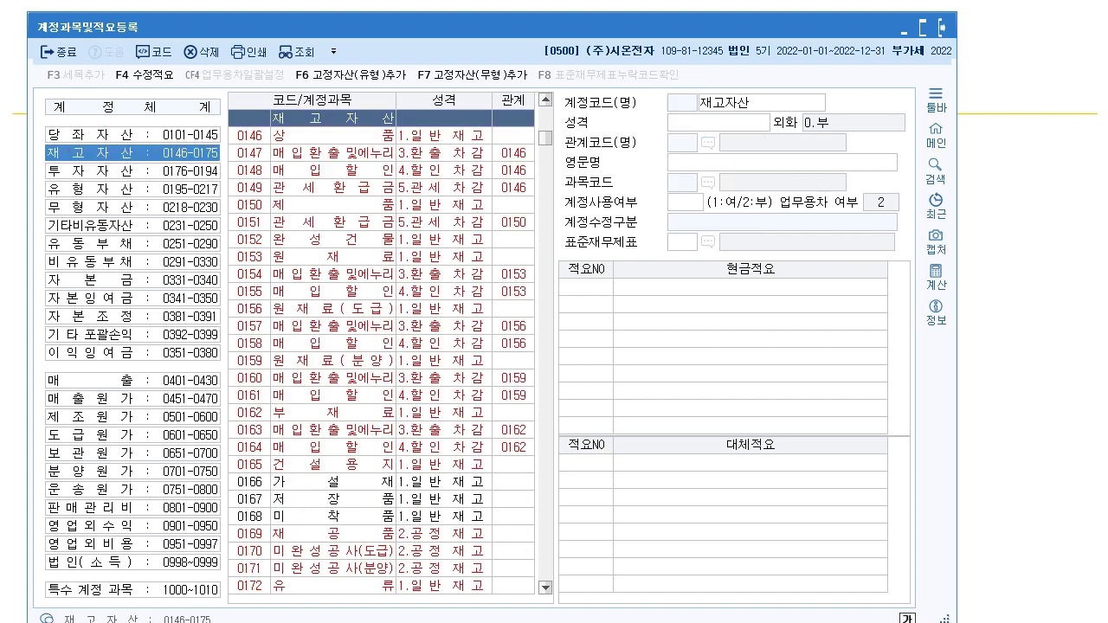
pyautogui.click(350, 138)
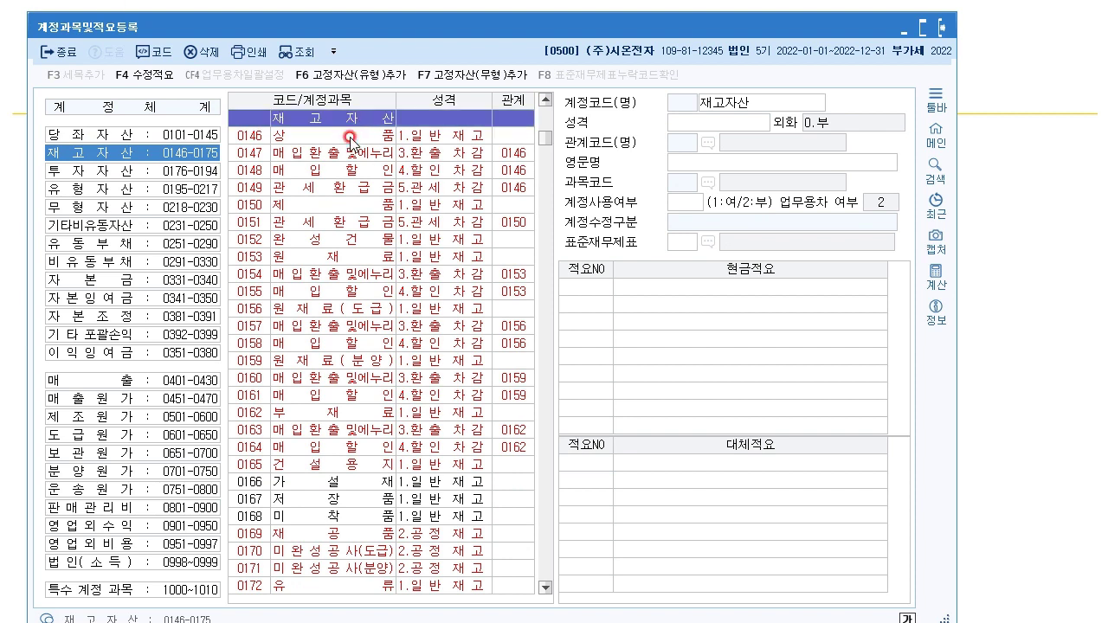
pyautogui.click(319, 262)
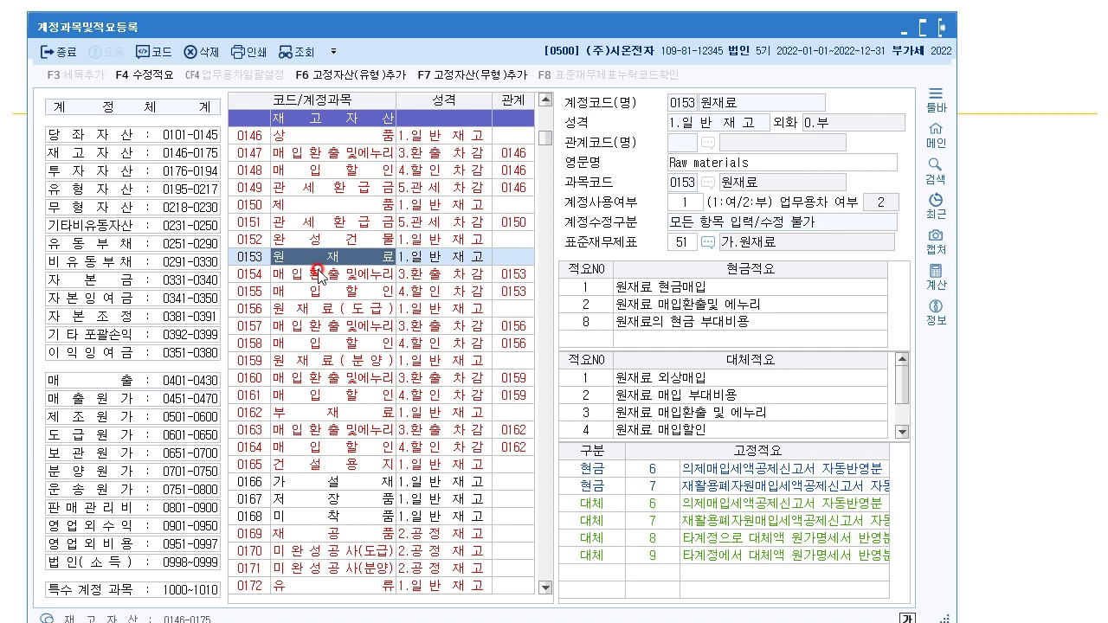
pyautogui.click(329, 208)
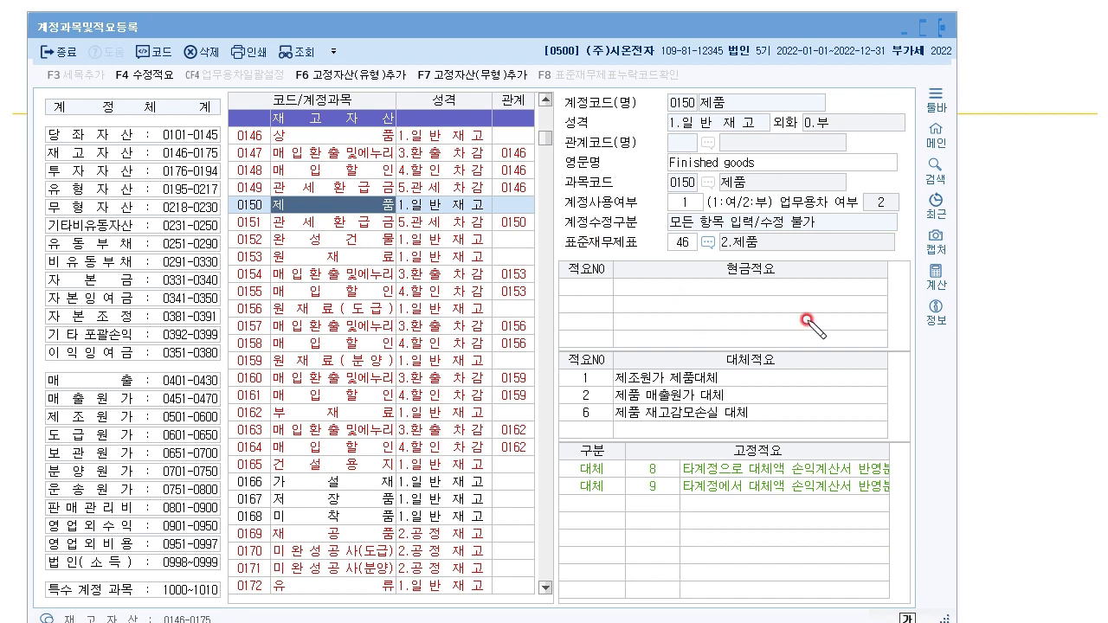
# Handwrite a sample journal entry crediting 제품, marked 8 타, over the 현금적요 and 대체적요 lists of account 0150
pyautogui.moveTo(736, 280); pyautogui.dragTo(726, 353)
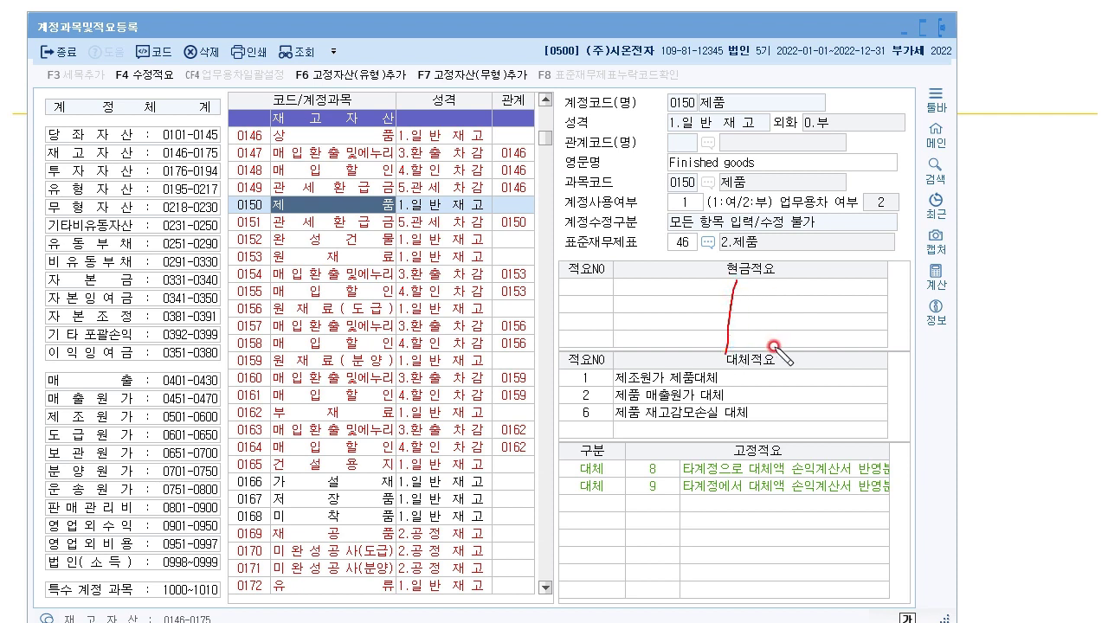
pyautogui.moveTo(748, 313); pyautogui.dragTo(762, 327)
pyautogui.moveTo(761, 319); pyautogui.dragTo(768, 327)
pyautogui.moveTo(773, 309); pyautogui.dragTo(773, 338)
pyautogui.moveTo(778, 307); pyautogui.dragTo(797, 305)
pyautogui.moveTo(784, 307)
pyautogui.mouseDown()
pyautogui.moveTo(804, 336)
pyautogui.moveTo(948, 322)
pyautogui.mouseUp()
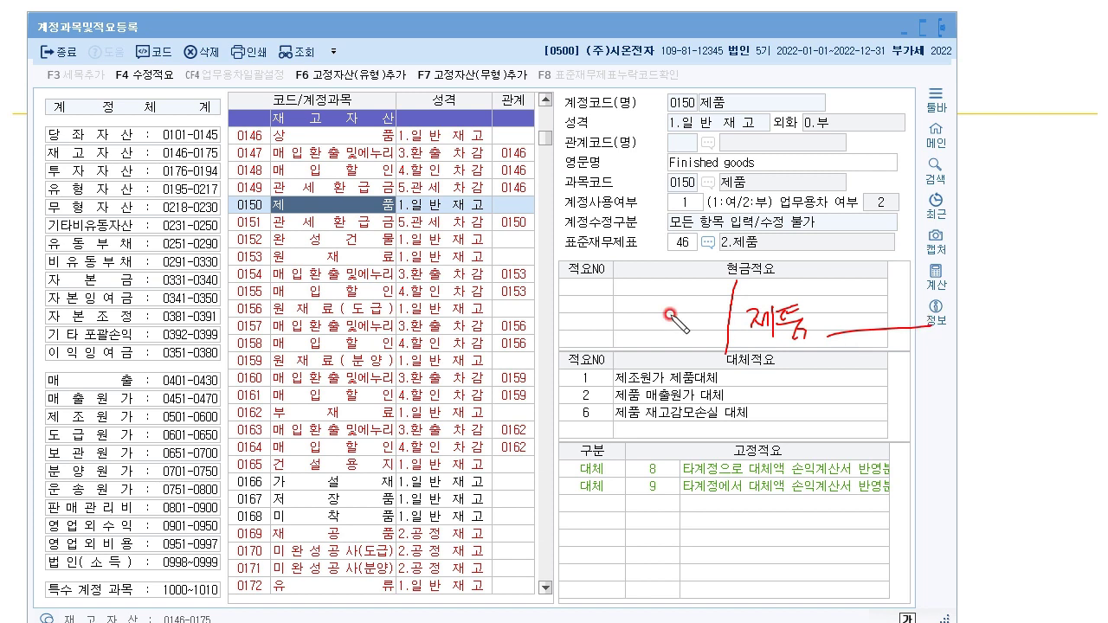
pyautogui.moveTo(568, 309); pyautogui.dragTo(573, 317)
pyautogui.moveTo(582, 310); pyautogui.dragTo(589, 326)
pyautogui.moveTo(581, 331)
pyautogui.mouseDown()
pyautogui.moveTo(591, 345)
pyautogui.moveTo(609, 333)
pyautogui.mouseUp()
pyautogui.moveTo(615, 313)
pyautogui.mouseDown()
pyautogui.moveTo(618, 342)
pyautogui.moveTo(693, 335)
pyautogui.moveTo(697, 312)
pyautogui.moveTo(671, 297)
pyautogui.mouseUp()
pyautogui.moveTo(855, 294)
pyautogui.mouseDown()
pyautogui.moveTo(844, 310)
pyautogui.moveTo(865, 275)
pyautogui.mouseUp()
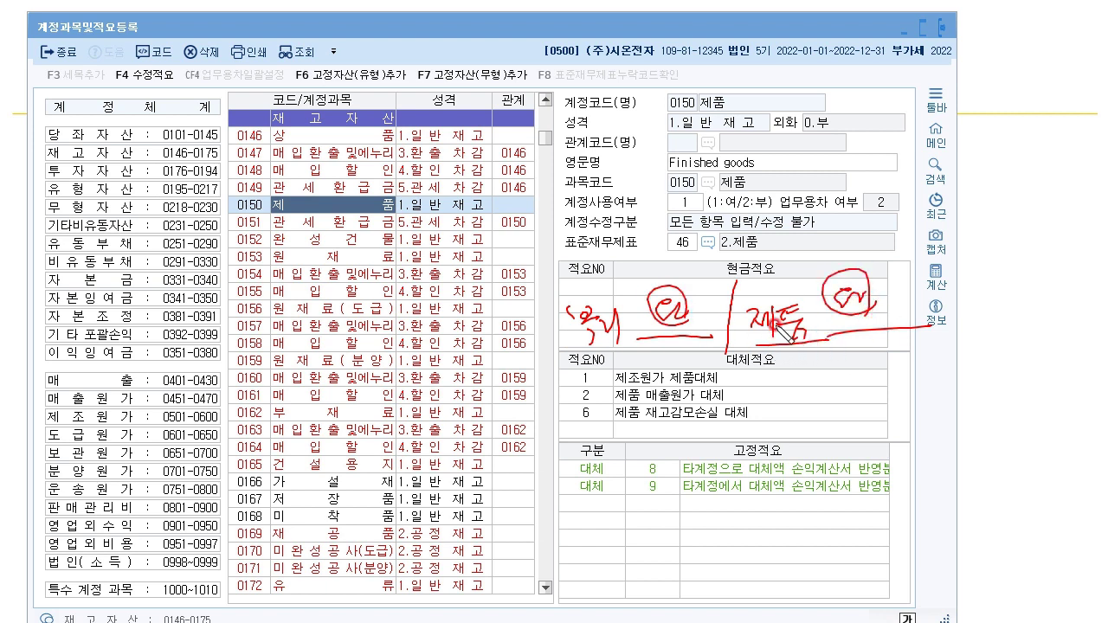
pyautogui.moveTo(616, 350); pyautogui.dragTo(627, 347)
pyautogui.moveTo(807, 362)
pyautogui.mouseDown()
pyautogui.moveTo(801, 379)
pyautogui.moveTo(819, 366)
pyautogui.moveTo(857, 377)
pyautogui.mouseUp()
pyautogui.moveTo(857, 368); pyautogui.dragTo(868, 366)
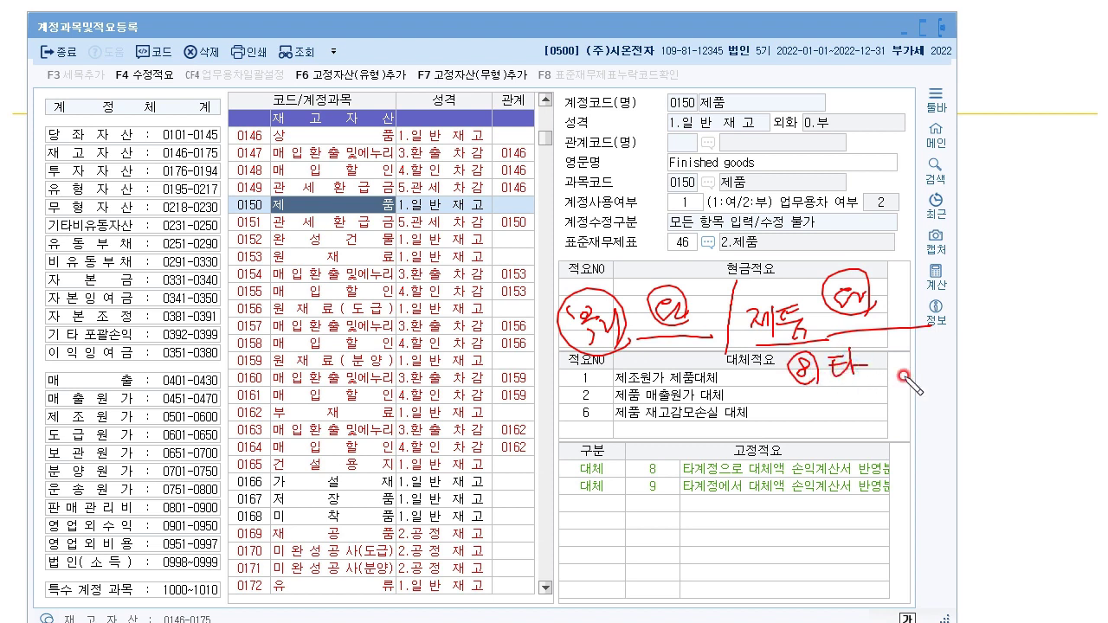
# Mark 대체 memos 8 and 9 in the 고정적요 list of account 0150 and circle the 재고자산 group, then clear all annotations
pyautogui.moveTo(567, 478)
pyautogui.mouseDown()
pyautogui.moveTo(675, 476)
pyautogui.moveTo(659, 457)
pyautogui.moveTo(580, 475)
pyautogui.mouseUp()
pyautogui.moveTo(675, 448); pyautogui.dragTo(675, 428)
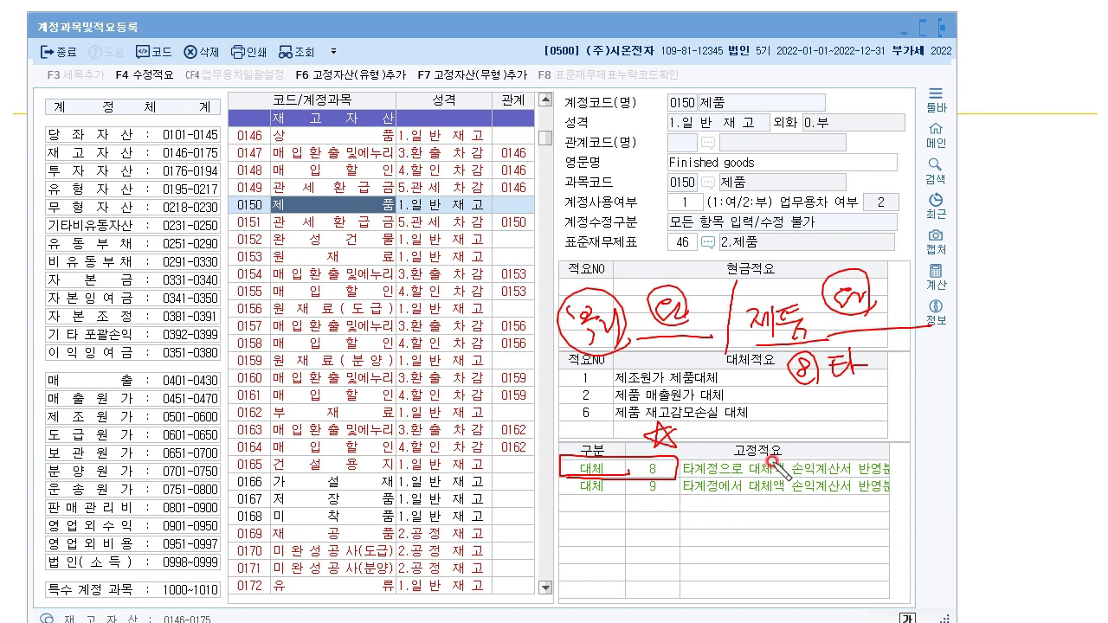
pyautogui.moveTo(774, 460); pyautogui.dragTo(664, 459)
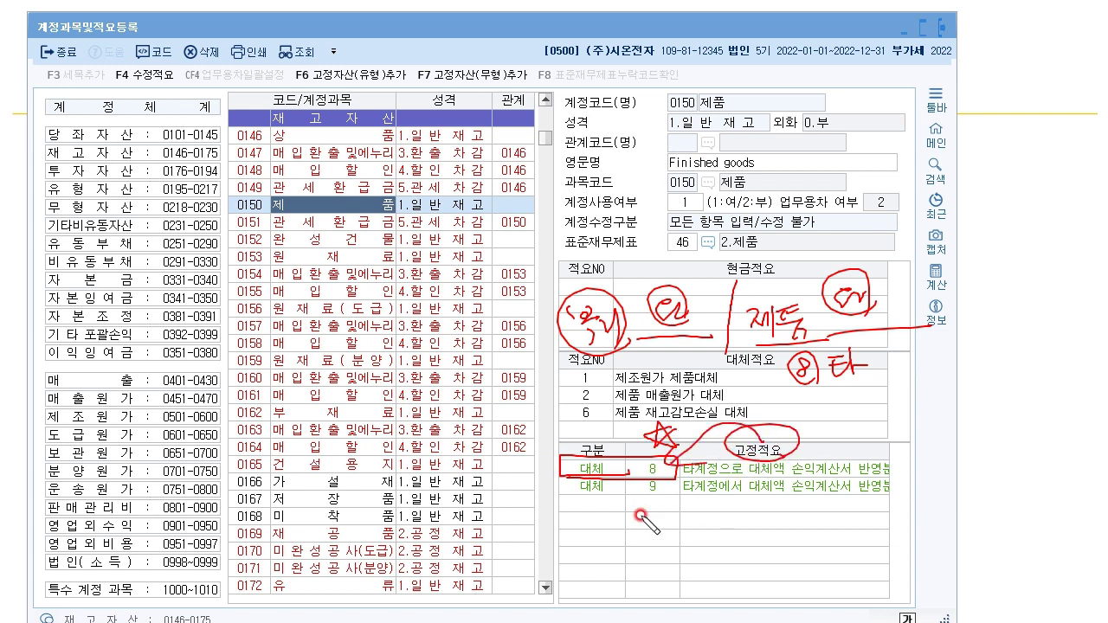
pyautogui.moveTo(682, 475); pyautogui.dragTo(882, 479)
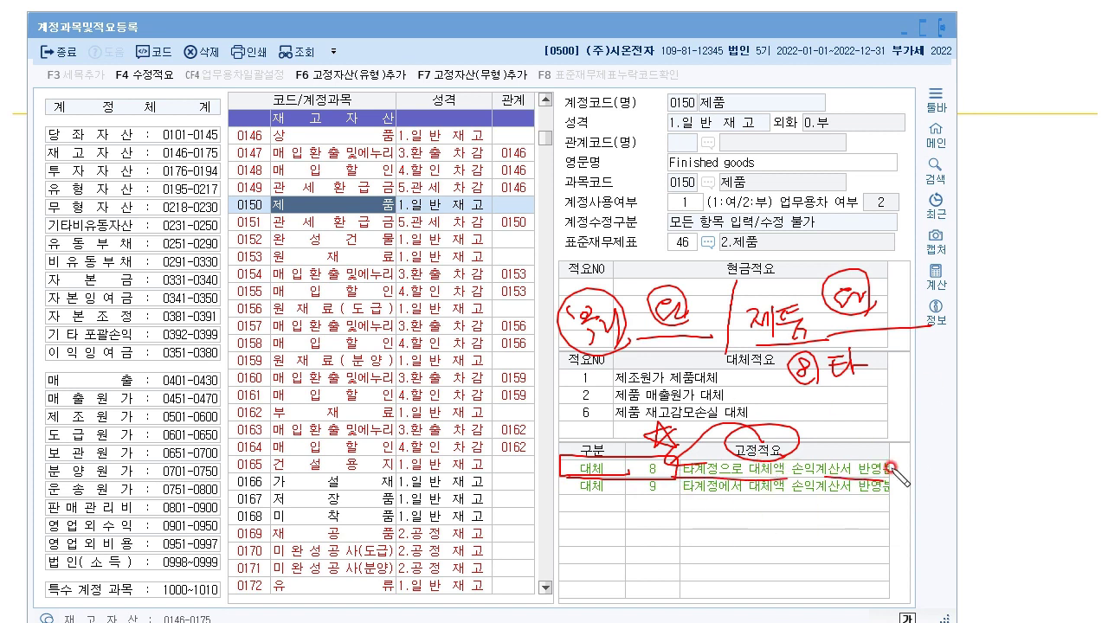
pyautogui.moveTo(270, 105)
pyautogui.mouseDown()
pyautogui.moveTo(215, 120)
pyautogui.moveTo(226, 136)
pyautogui.mouseUp()
pyautogui.moveTo(227, 130)
pyautogui.mouseDown()
pyautogui.moveTo(381, 121)
pyautogui.moveTo(286, 184)
pyautogui.mouseUp()
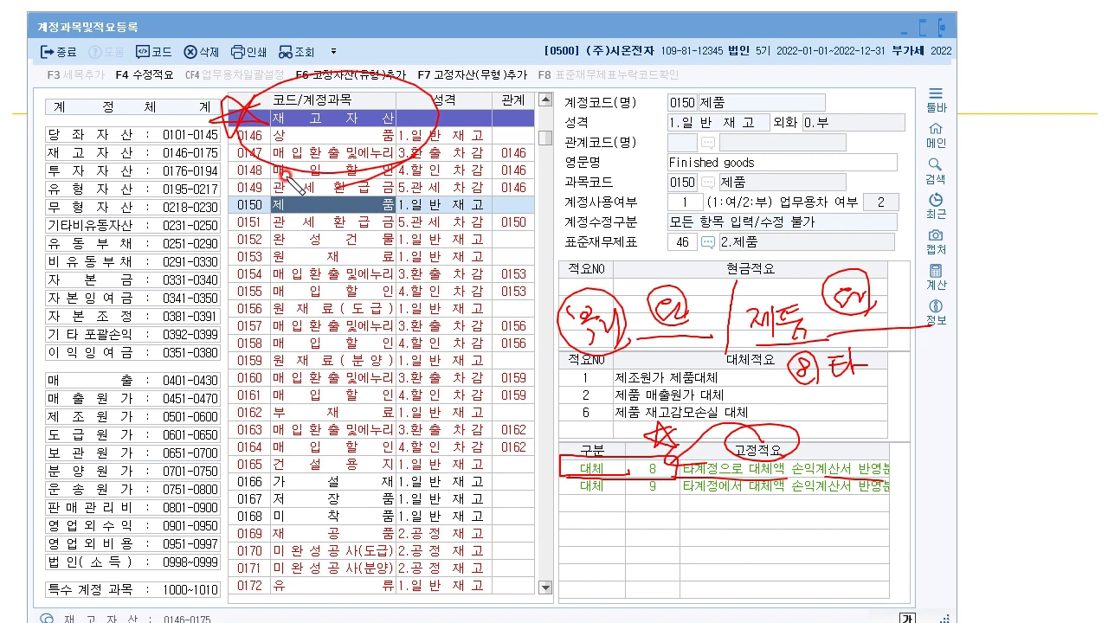
pyautogui.click(670, 490)
pyautogui.moveTo(779, 344)
pyautogui.mouseDown()
pyautogui.moveTo(847, 337)
pyautogui.moveTo(1052, 269)
pyautogui.mouseUp()
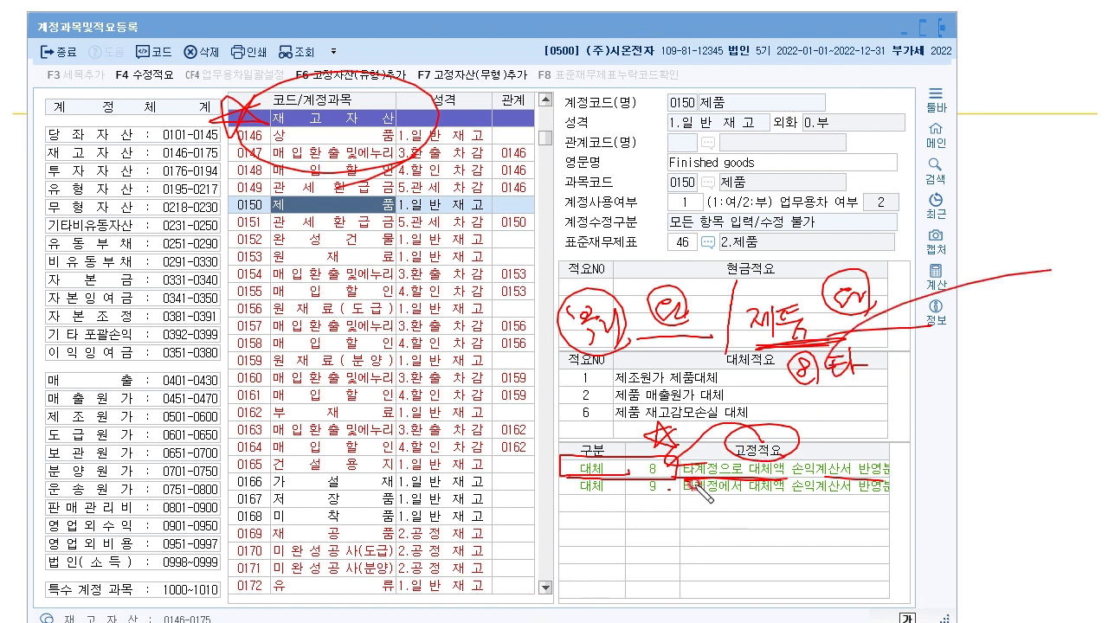
pyautogui.moveTo(503, 523); pyautogui.dragTo(766, 554)
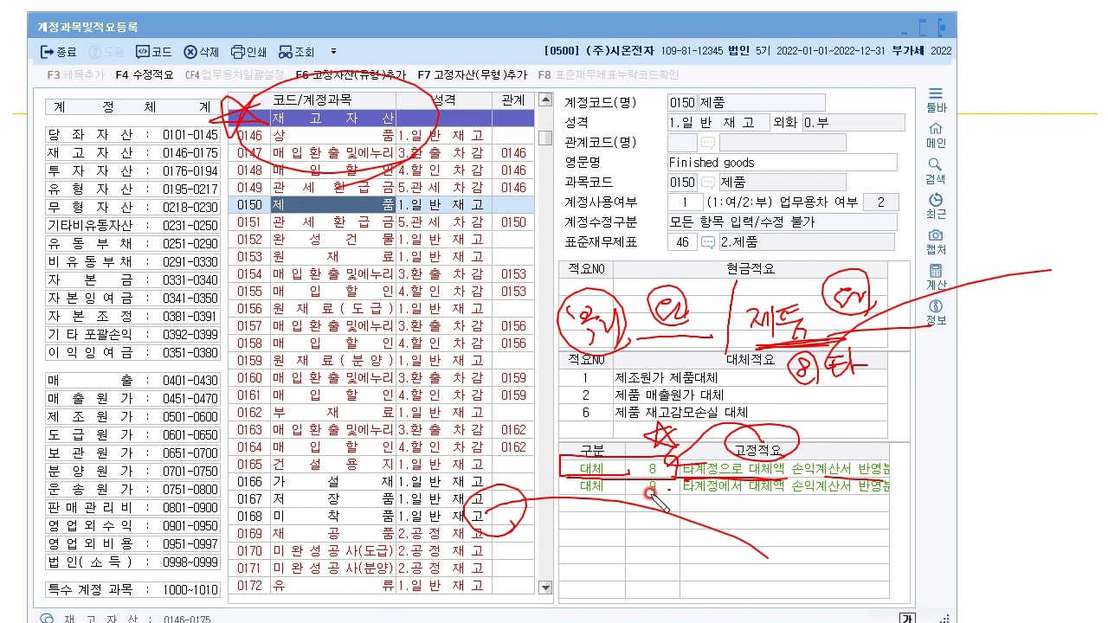
pyautogui.moveTo(641, 498); pyautogui.dragTo(711, 492)
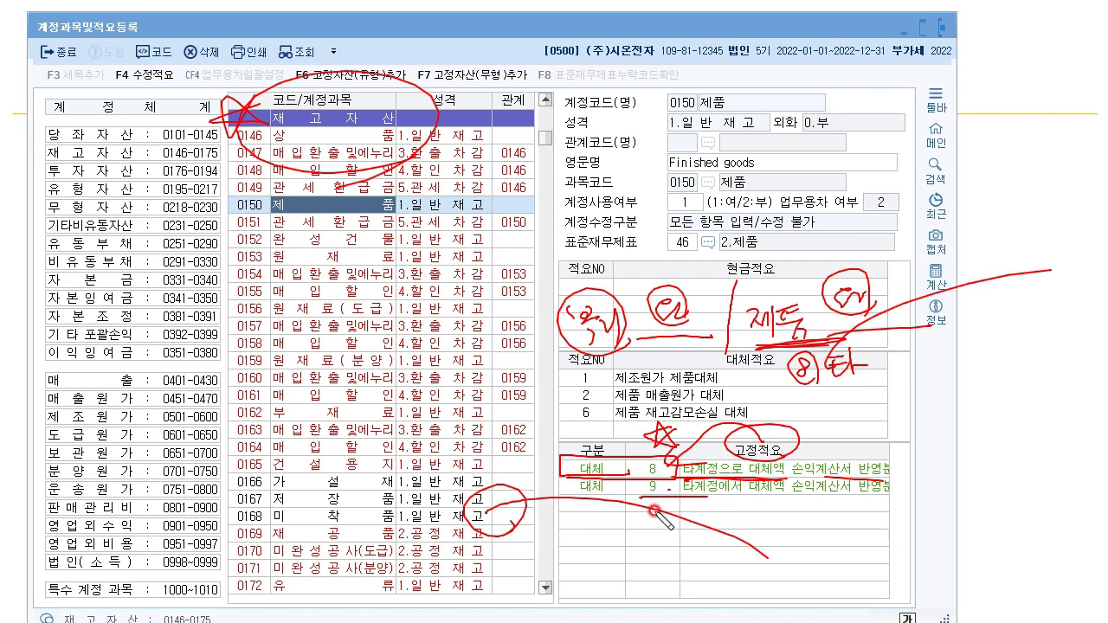
pyautogui.moveTo(669, 472)
pyautogui.mouseDown()
pyautogui.moveTo(647, 452)
pyautogui.moveTo(639, 475)
pyautogui.moveTo(827, 381)
pyautogui.moveTo(844, 407)
pyautogui.mouseUp()
pyautogui.moveTo(743, 486)
pyautogui.mouseDown()
pyautogui.moveTo(748, 509)
pyautogui.moveTo(740, 474)
pyautogui.mouseUp()
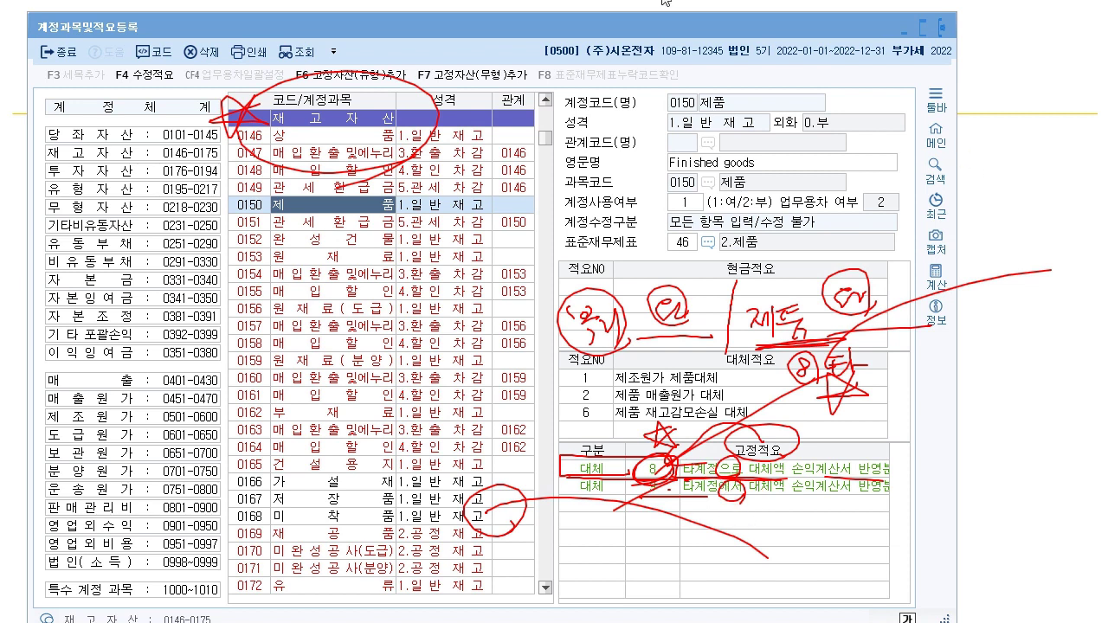
pyautogui.press('e')
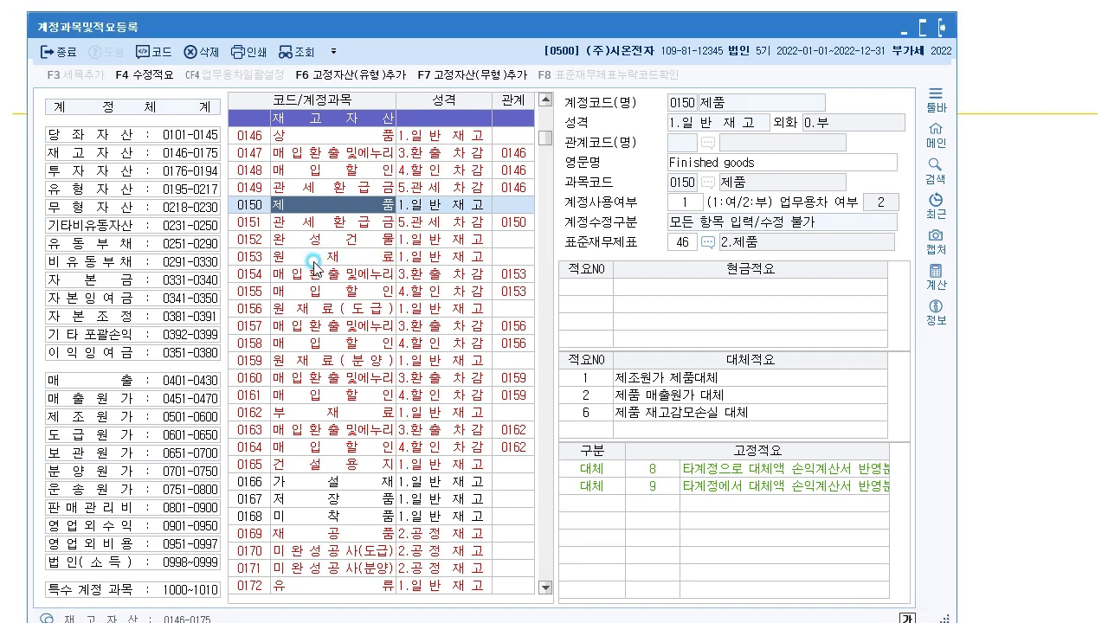
# Examine account 0153 원재료 and compare the 성격, 관계코드 and memos of 0154 매입환출및에누리 and 0155 매입할인
pyautogui.click(246, 257)
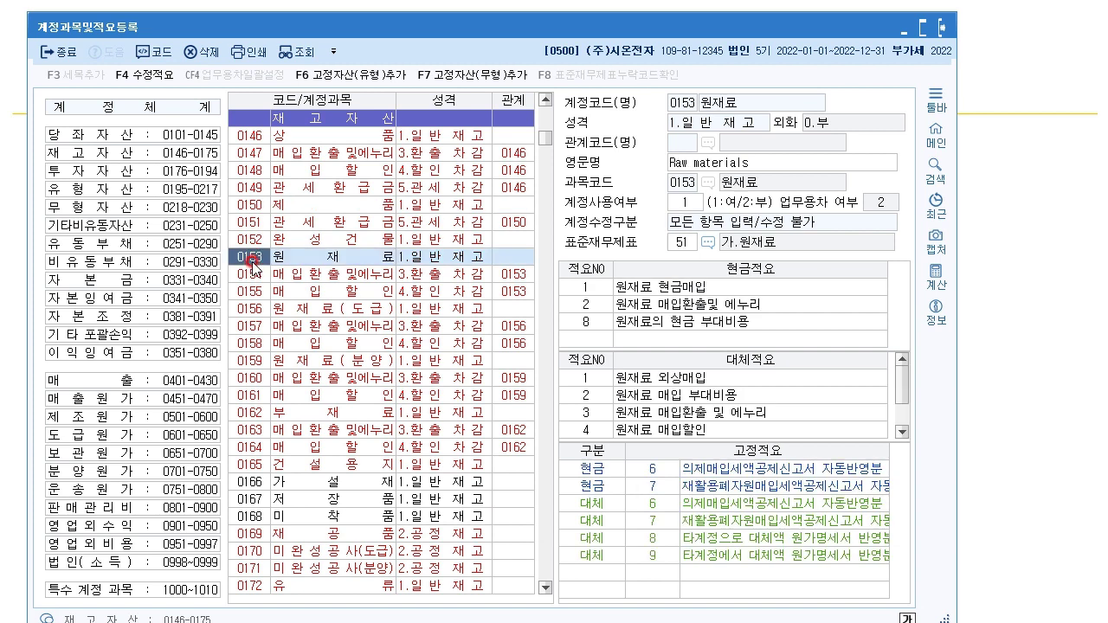
pyautogui.click(305, 275)
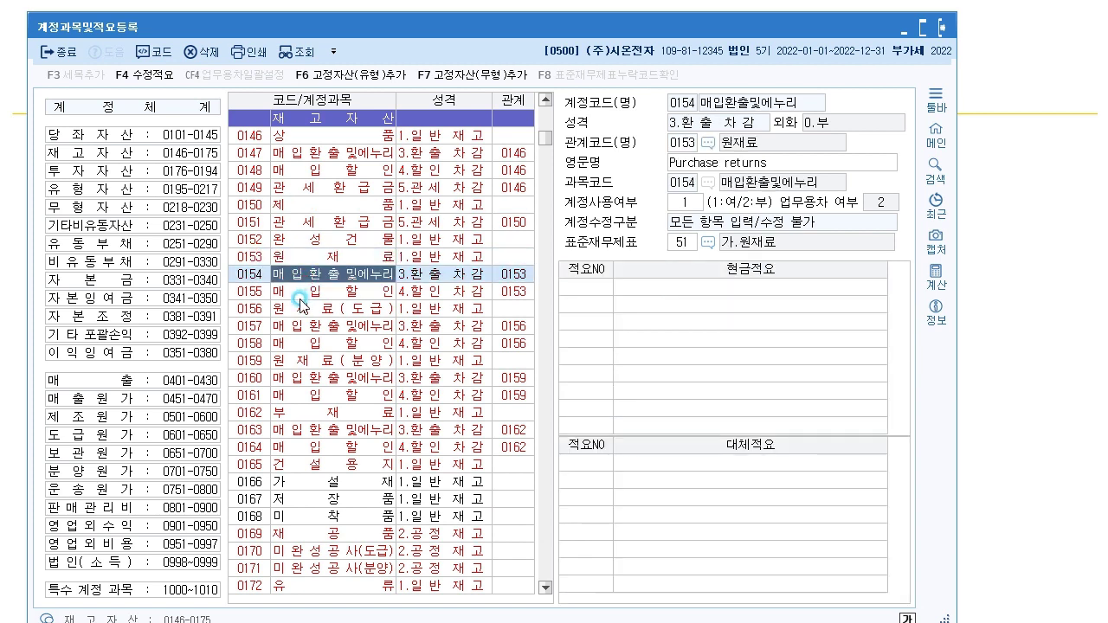
pyautogui.click(300, 294)
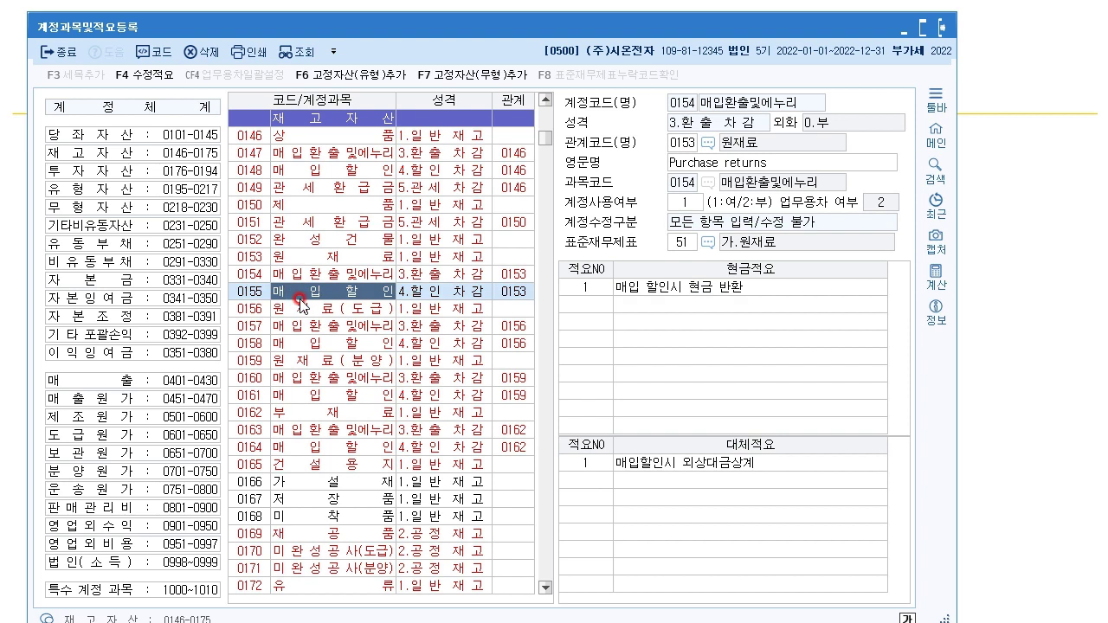
pyautogui.click(252, 276)
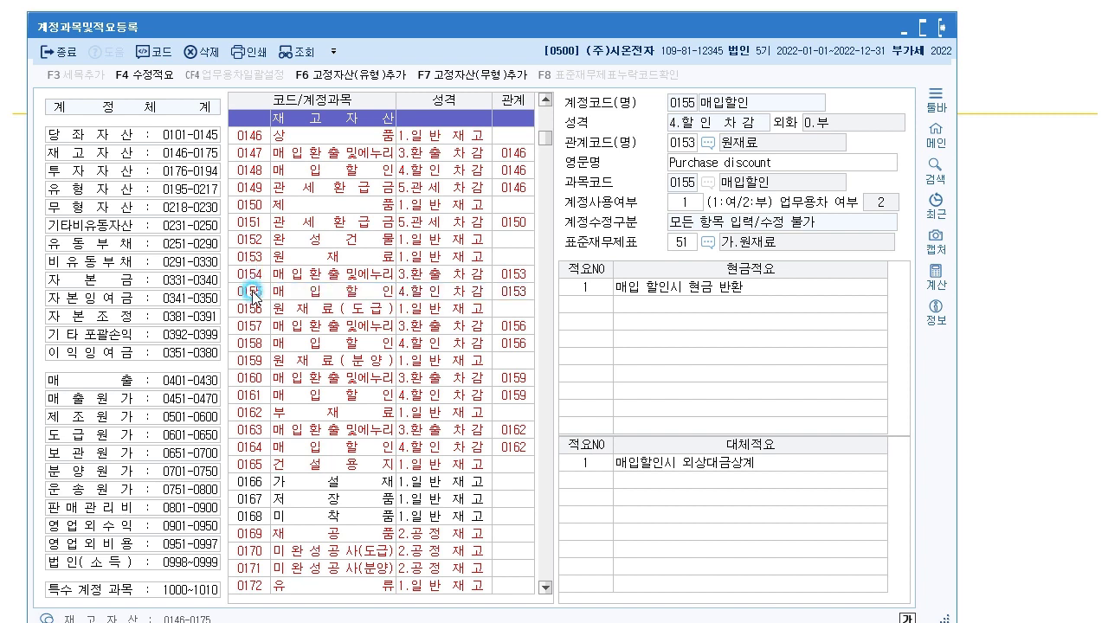
pyautogui.click(522, 277)
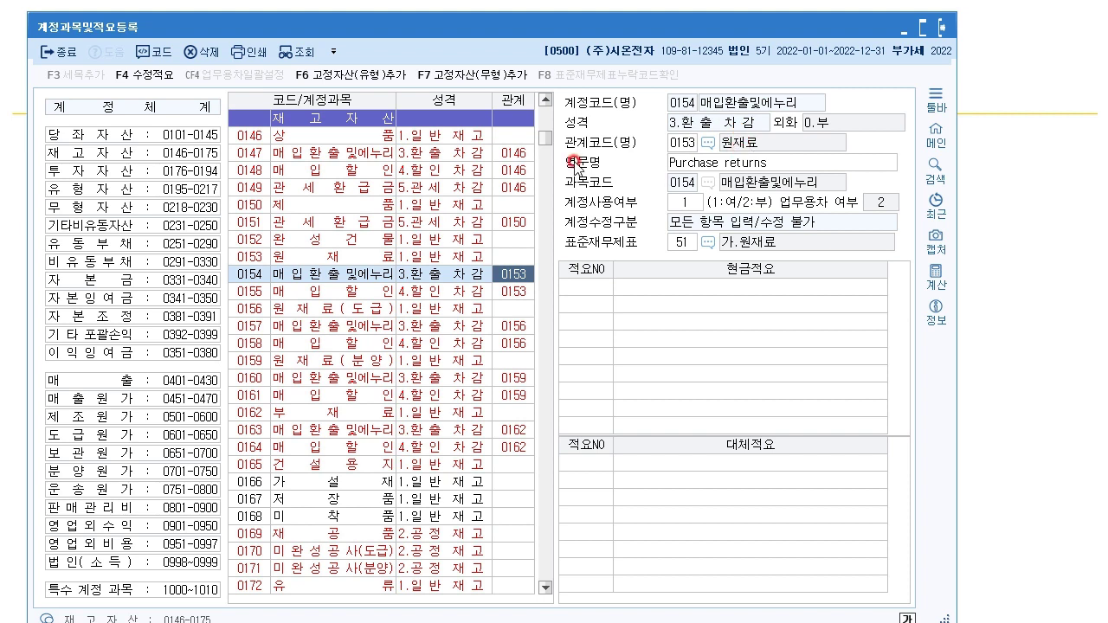
pyautogui.click(350, 136)
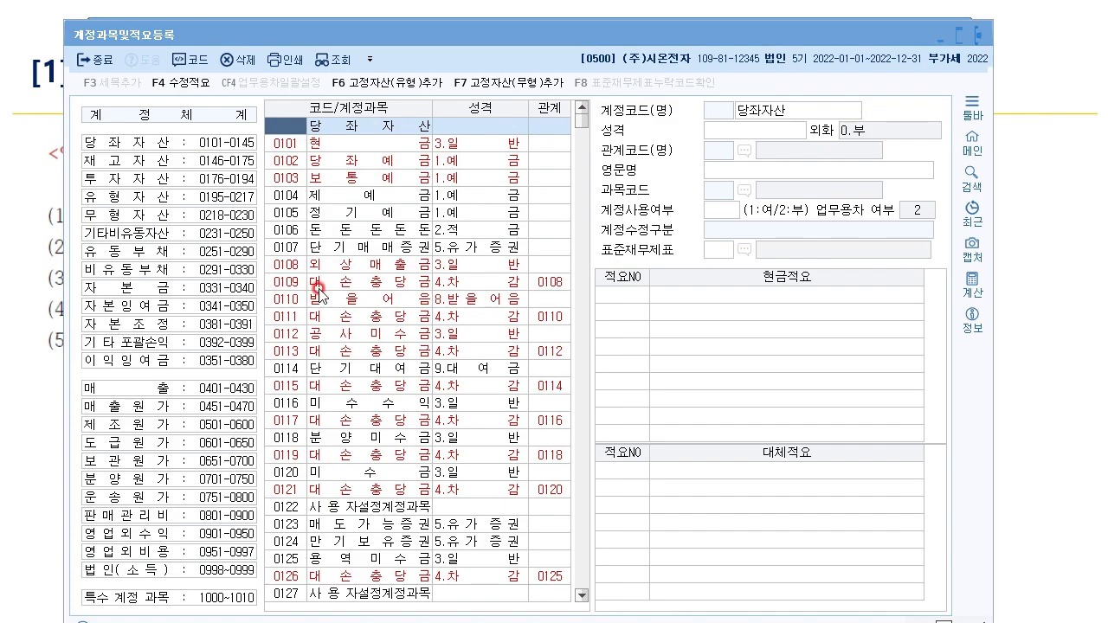
# Jump to the 투자자산 group and examine accounts 0186 퇴직연금운용자산 and 0177 특정현금과예금, including 현금적요 3 당좌개설보증금 현금회수
pyautogui.click(143, 179)
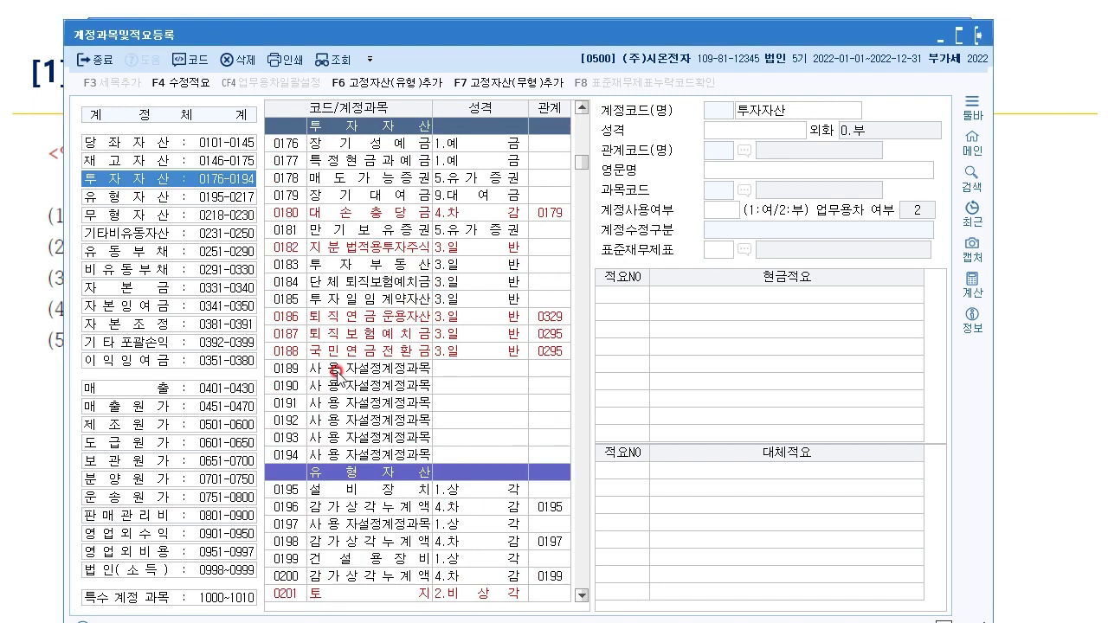
pyautogui.click(365, 317)
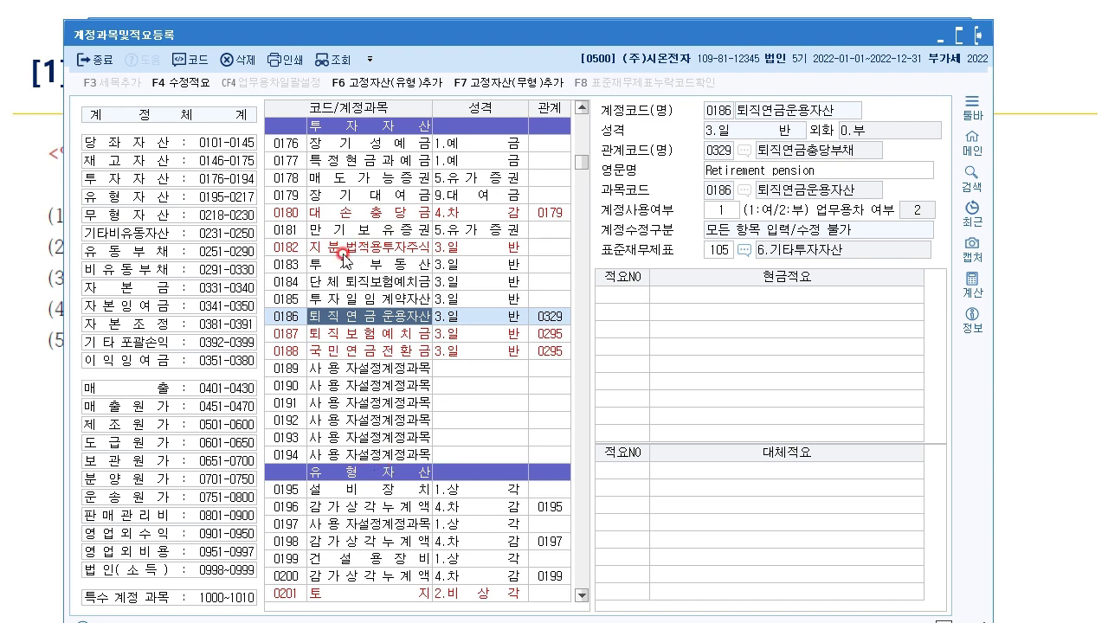
pyautogui.click(394, 158)
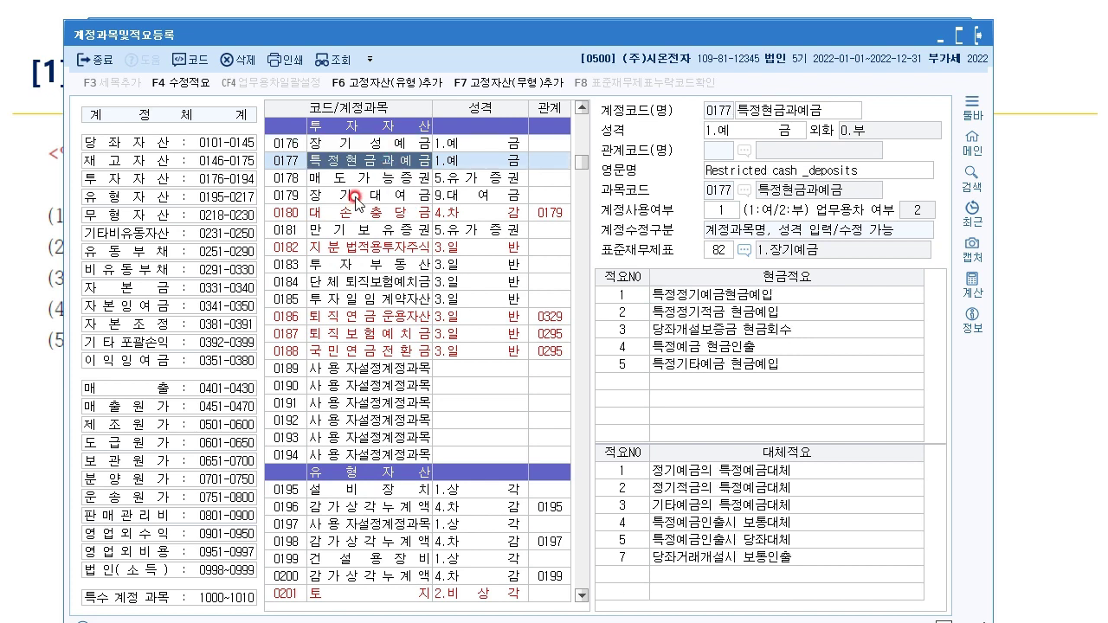
pyautogui.click(706, 330)
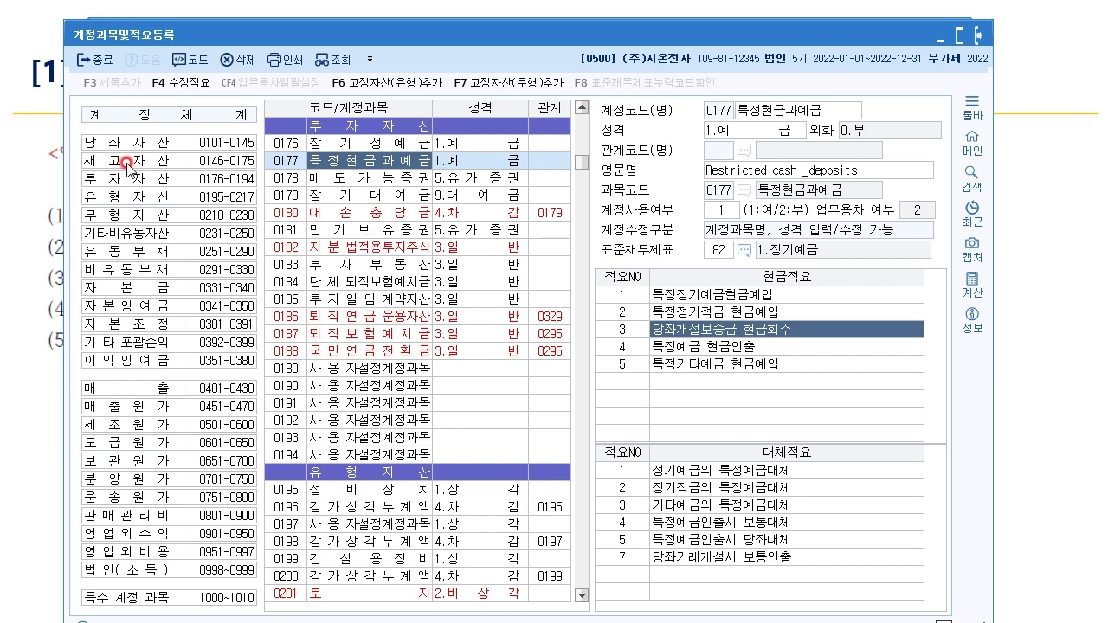
# Jump to the 유형자산 group and mark 0201 토지 and 0214 건설중인자산 with connected red stars and a cross
pyautogui.click(114, 199)
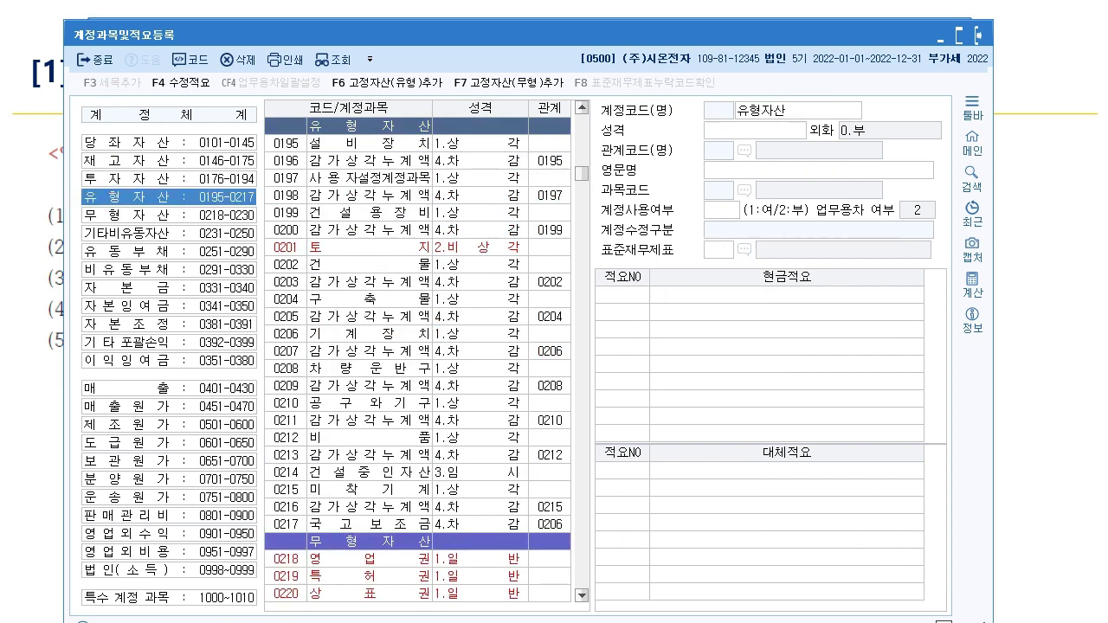
pyautogui.hotkey('ctrl', '2')
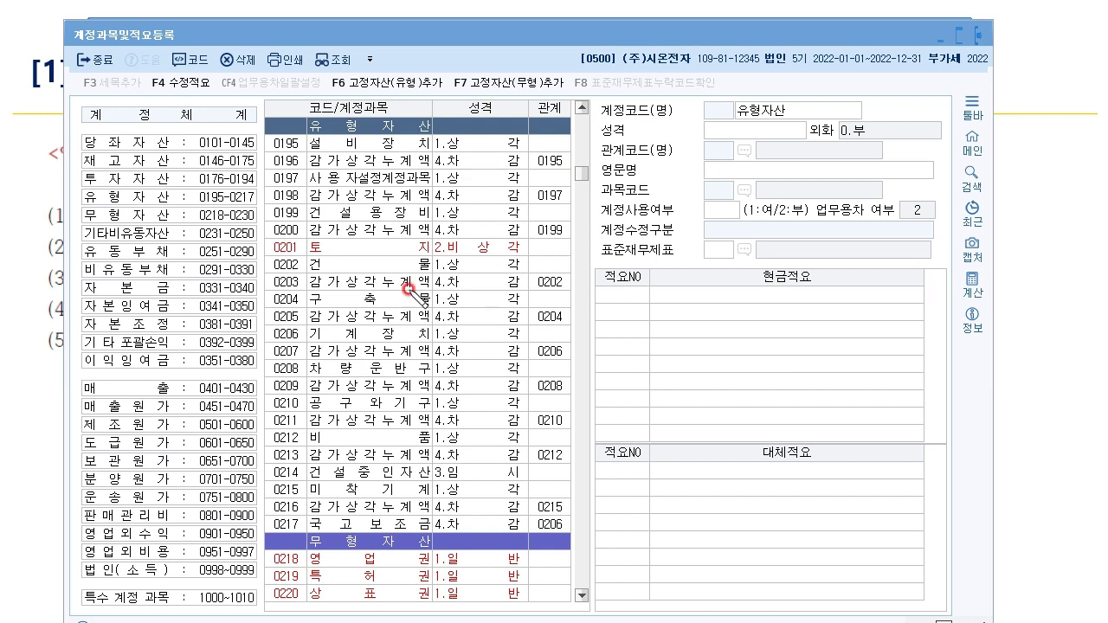
pyautogui.moveTo(274, 248)
pyautogui.mouseDown()
pyautogui.moveTo(221, 259)
pyautogui.moveTo(230, 227)
pyautogui.mouseUp()
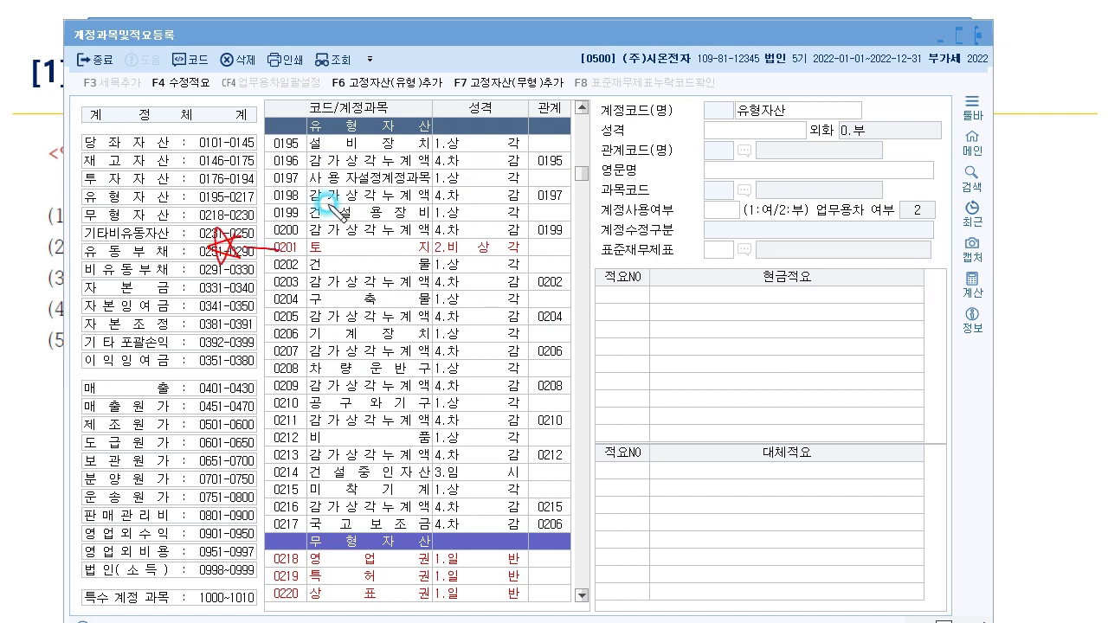
pyautogui.moveTo(435, 486); pyautogui.dragTo(523, 479)
pyautogui.moveTo(254, 482); pyautogui.dragTo(203, 479)
pyautogui.moveTo(233, 244); pyautogui.dragTo(192, 479)
pyautogui.moveTo(121, 368); pyautogui.dragTo(93, 406)
pyautogui.moveTo(100, 348); pyautogui.dragTo(128, 405)
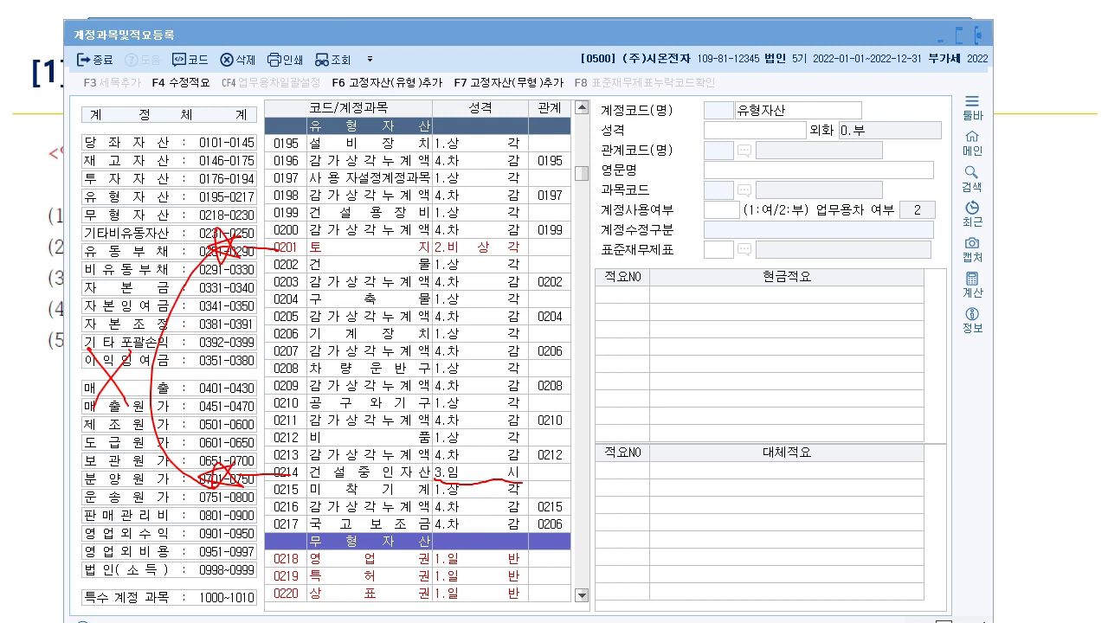
# Bracket 건물, 구축물 and 비품 with their 감가상각누계액 accounts, circle 관계코드 0212, and clear the annotations
pyautogui.moveTo(275, 263)
pyautogui.mouseDown()
pyautogui.moveTo(259, 278)
pyautogui.moveTo(275, 286)
pyautogui.moveTo(258, 269)
pyautogui.moveTo(274, 264)
pyautogui.moveTo(258, 305)
pyautogui.moveTo(275, 319)
pyautogui.mouseUp()
pyautogui.moveTo(273, 439)
pyautogui.mouseDown()
pyautogui.moveTo(253, 463)
pyautogui.moveTo(538, 460)
pyautogui.moveTo(568, 472)
pyautogui.mouseUp()
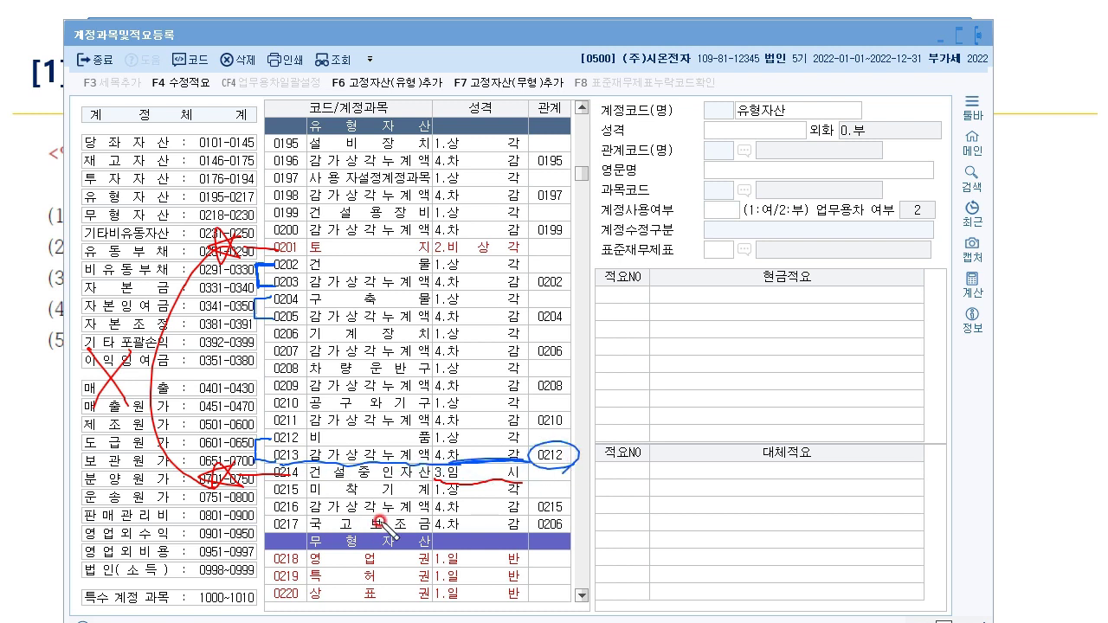
pyautogui.moveTo(279, 437)
pyautogui.mouseDown()
pyautogui.moveTo(258, 442)
pyautogui.moveTo(256, 459)
pyautogui.moveTo(287, 467)
pyautogui.mouseUp()
pyautogui.press('Escape')
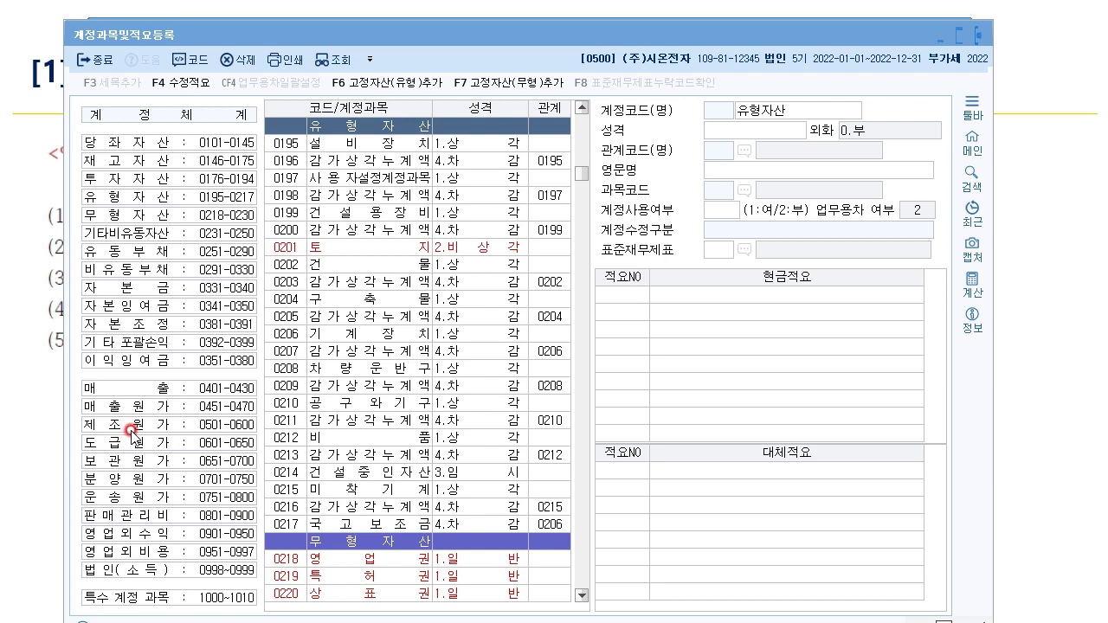
# Examine the 자본잉여금 group, including accounts 0342, 0345 and 0350, and reload its list by way of the 당좌자산 group
pyautogui.click(165, 310)
pyautogui.click(440, 371)
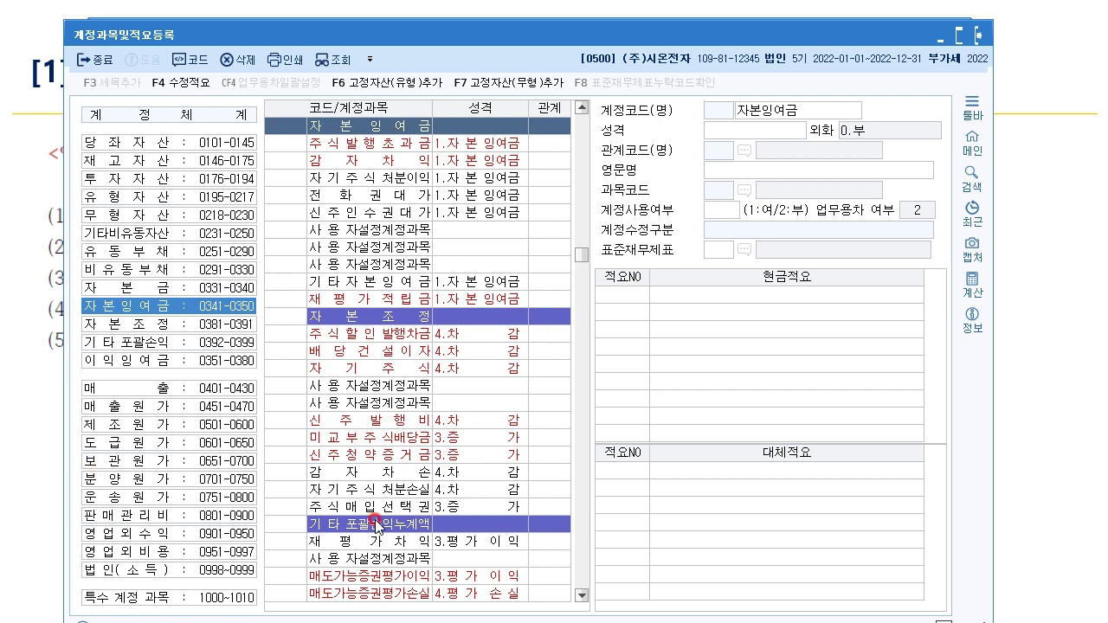
pyautogui.click(281, 161)
pyautogui.click(285, 213)
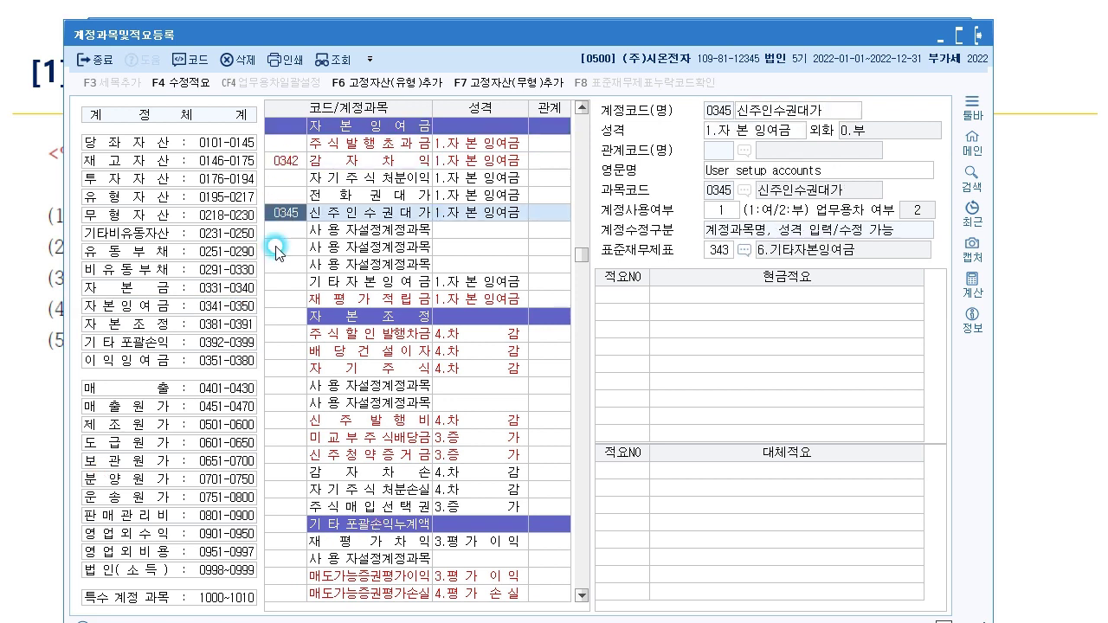
pyautogui.click(267, 299)
pyautogui.click(160, 146)
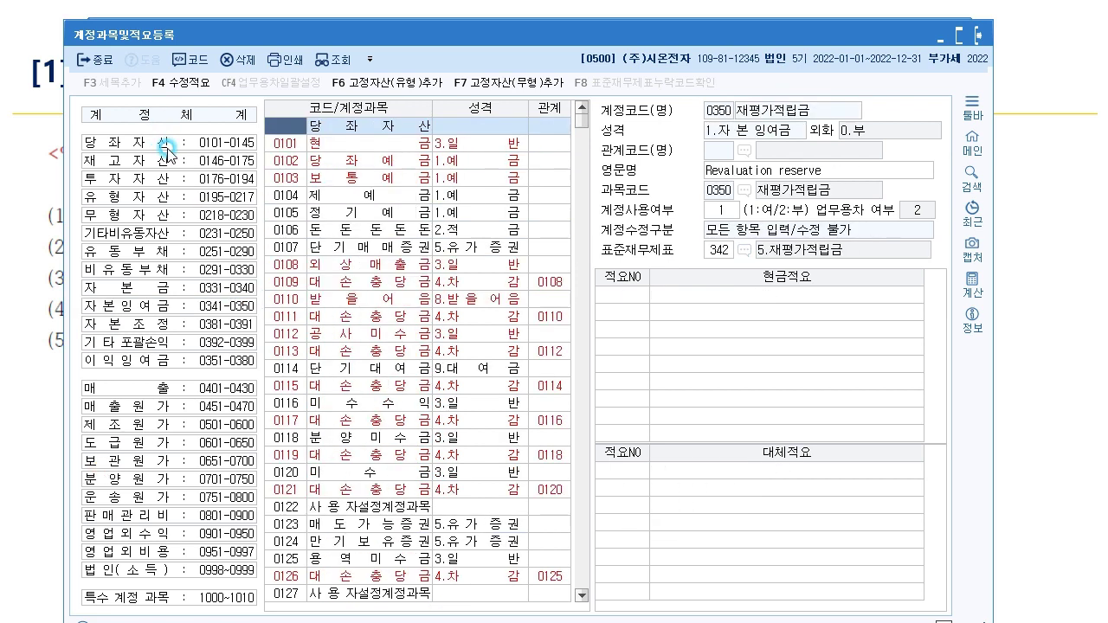
pyautogui.click(164, 308)
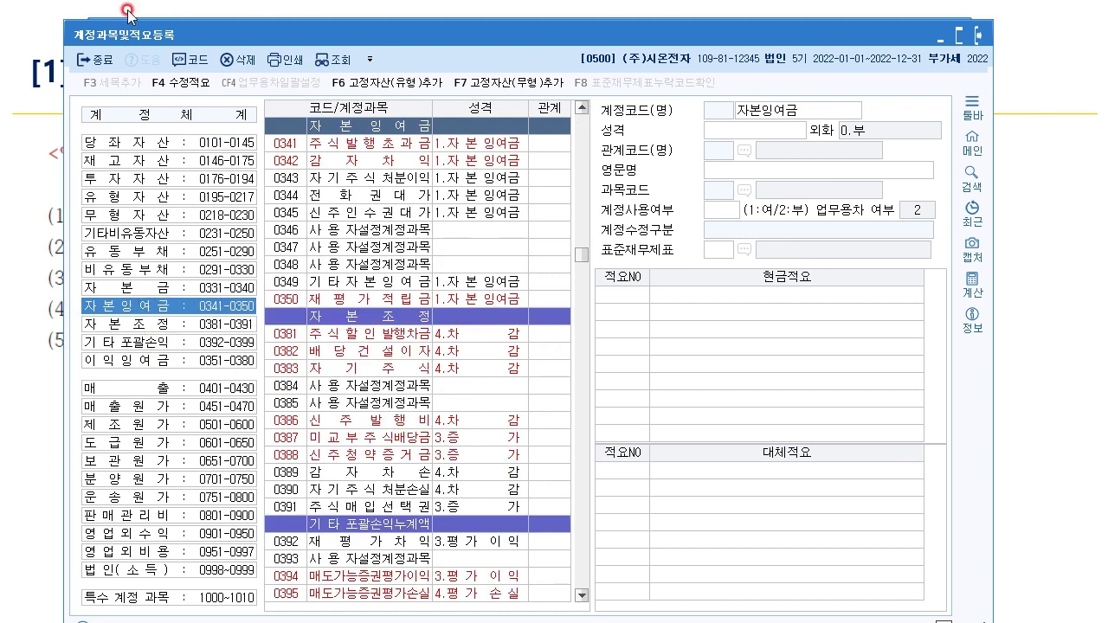
# Bracket the 자본잉여금 accounts 0341–0350 and the 자본조정 accounts 0381–0391 in blue, star both group headings, and clear the annotations
pyautogui.click(586, 5)
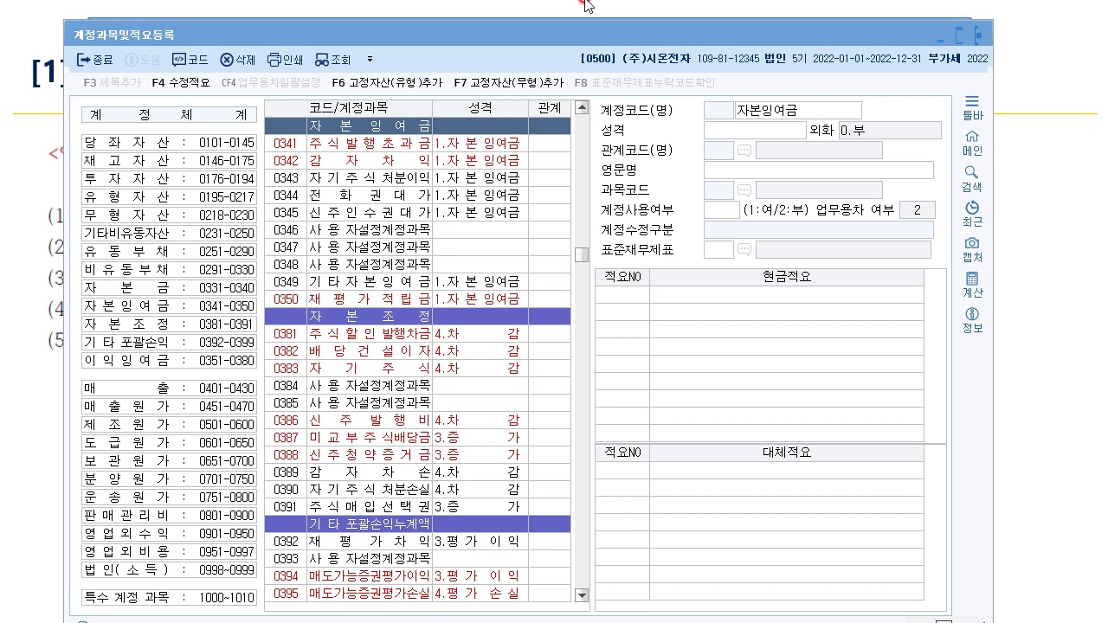
pyautogui.moveTo(273, 136)
pyautogui.mouseDown()
pyautogui.moveTo(252, 170)
pyautogui.moveTo(258, 270)
pyautogui.moveTo(273, 296)
pyautogui.mouseUp()
pyautogui.click(294, 232)
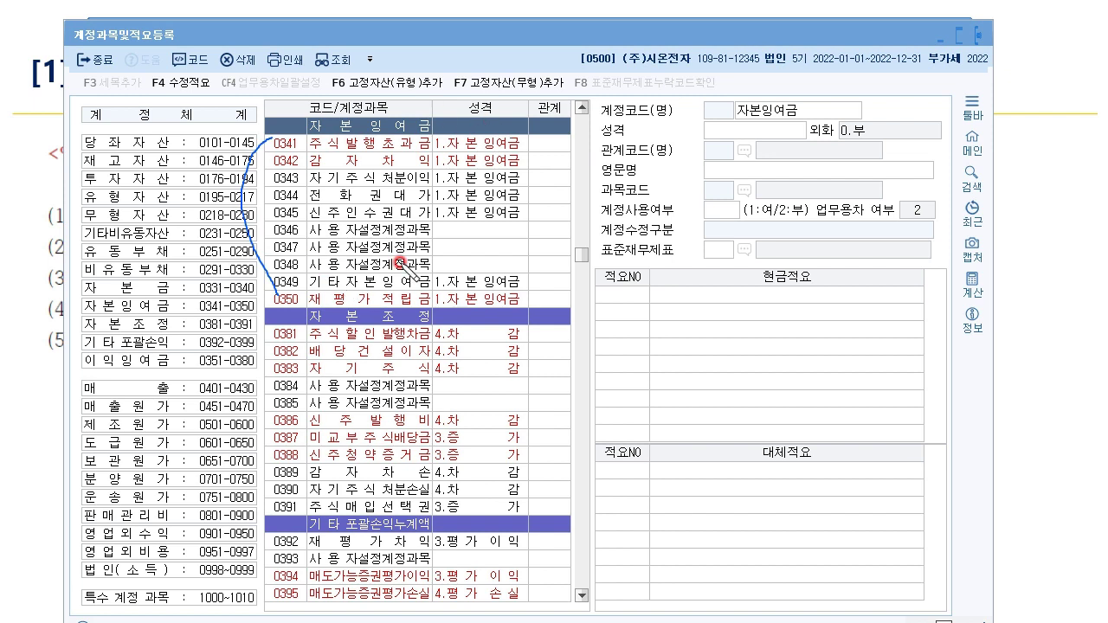
pyautogui.moveTo(245, 463); pyautogui.dragTo(270, 522)
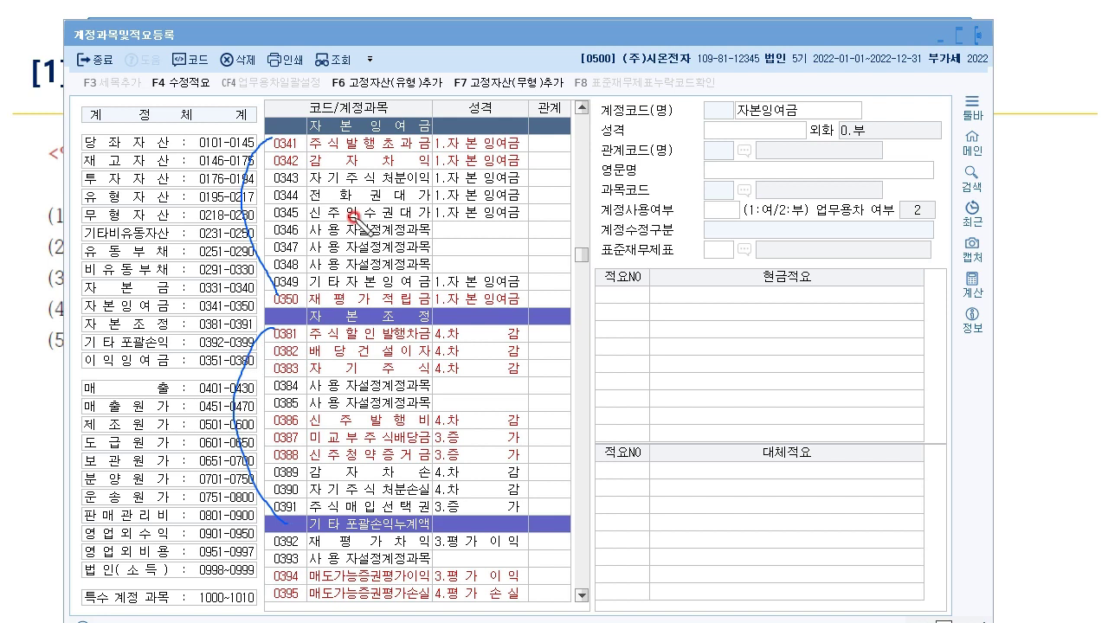
pyautogui.moveTo(308, 115); pyautogui.dragTo(292, 137)
pyautogui.moveTo(294, 318)
pyautogui.mouseDown()
pyautogui.moveTo(273, 312)
pyautogui.moveTo(300, 322)
pyautogui.mouseUp()
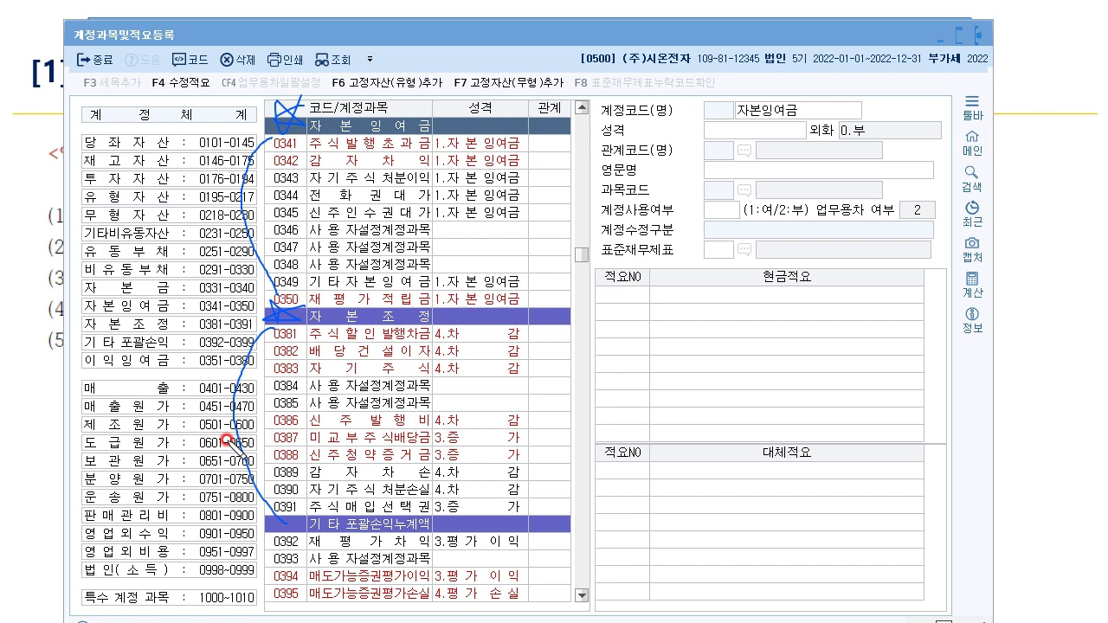
pyautogui.press('Escape')
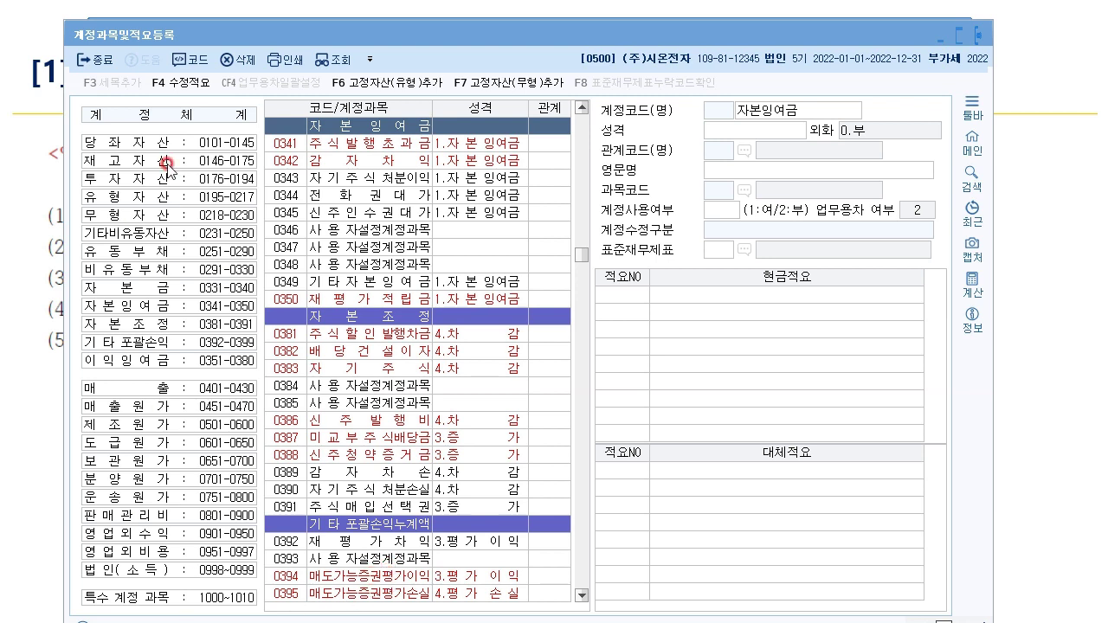
# Jump to the 판매관리비 group and examine account 0815 수도광열비, going through its 현금적요 entries 1 to 4
pyautogui.click(115, 524)
pyautogui.click(116, 522)
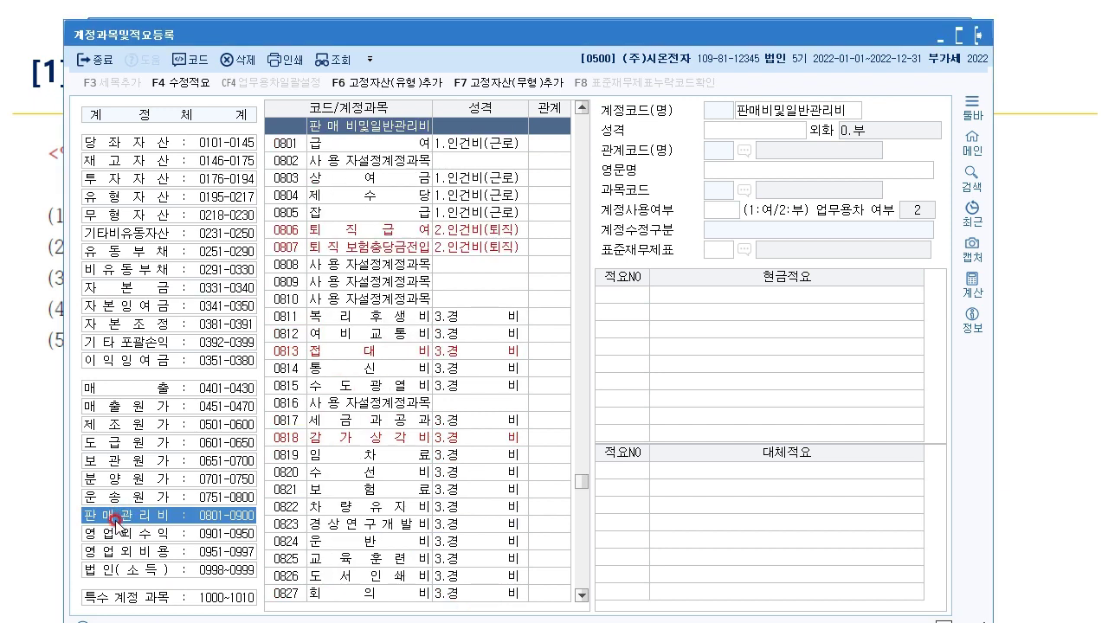
pyautogui.click(384, 384)
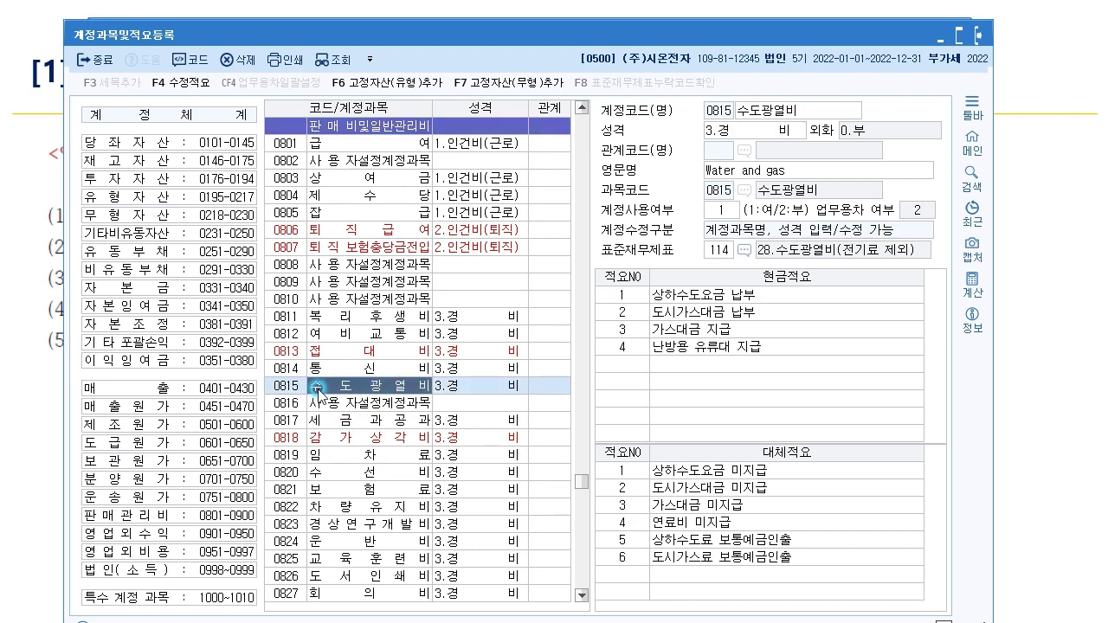
pyautogui.click(784, 349)
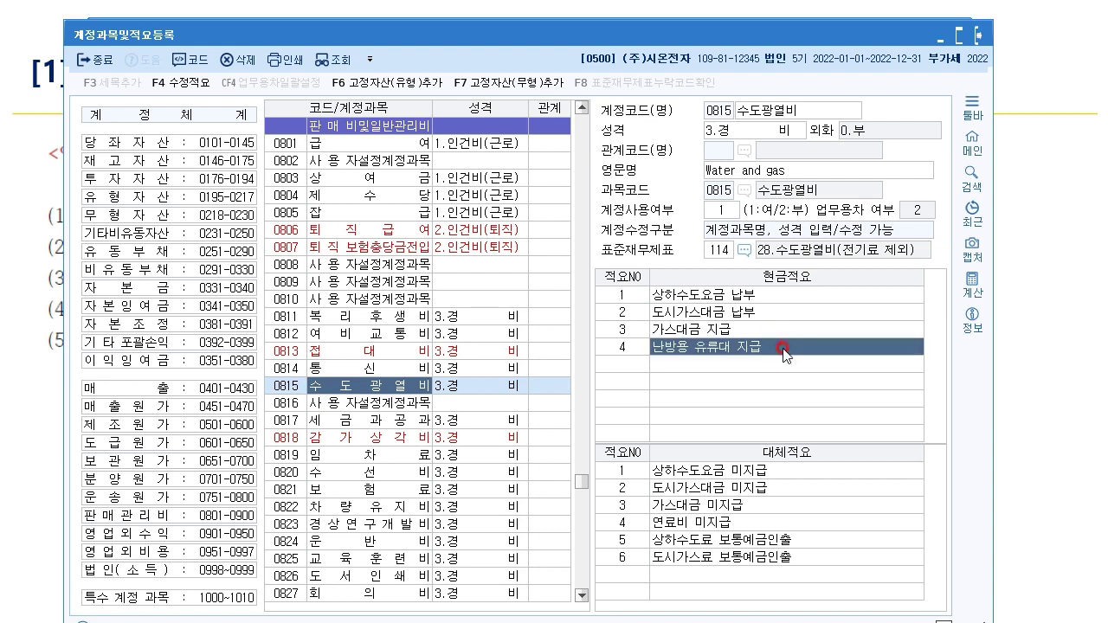
pyautogui.click(721, 295)
pyautogui.click(698, 311)
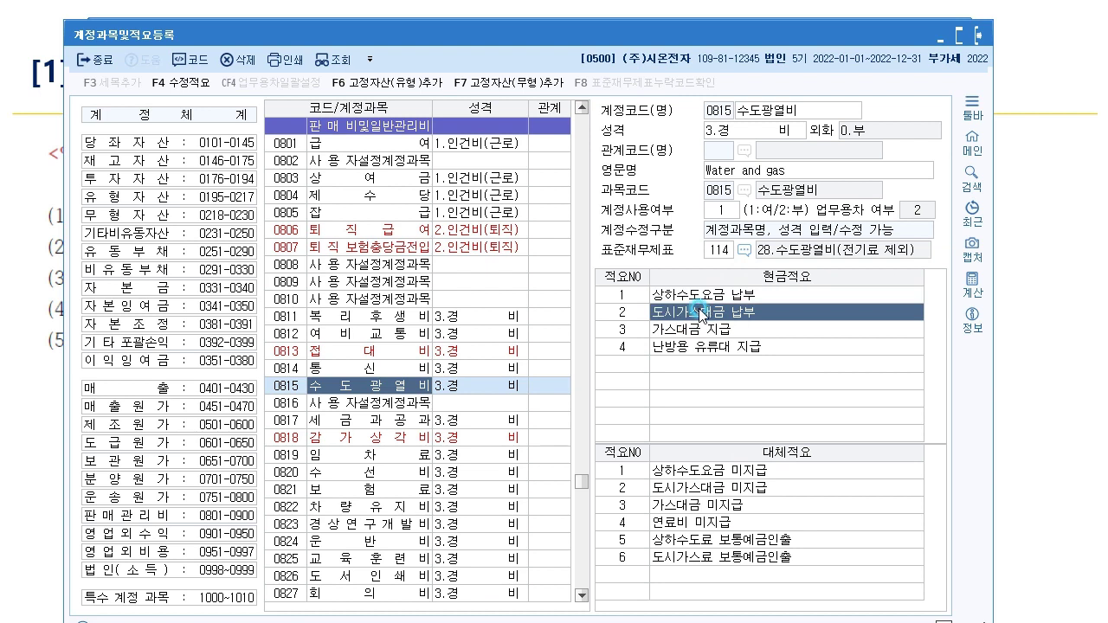
pyautogui.click(706, 330)
pyautogui.click(700, 346)
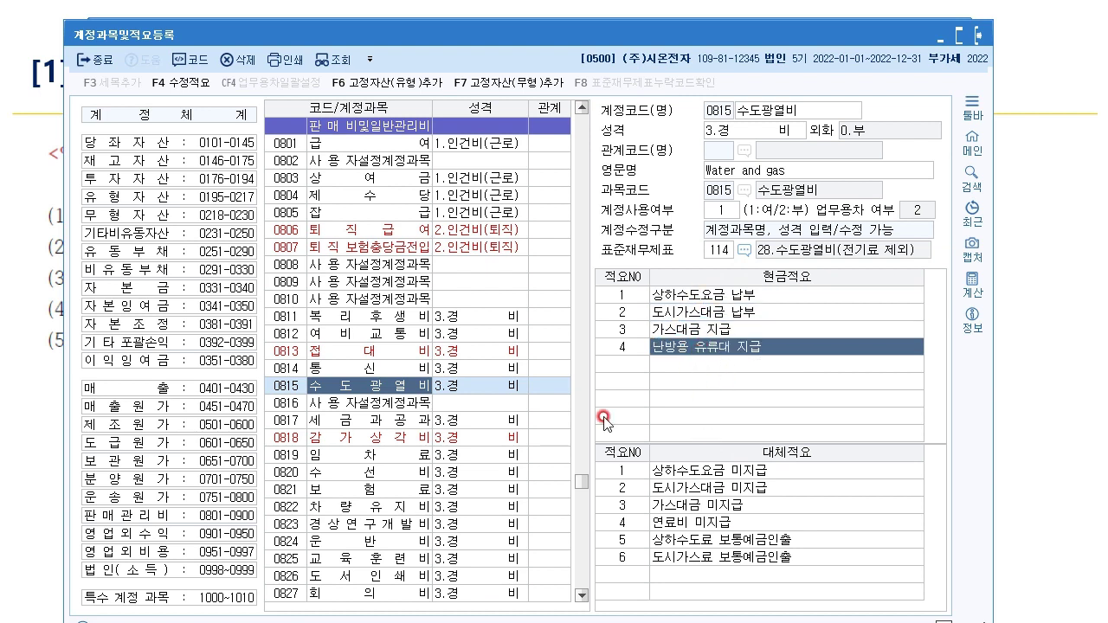
pyautogui.click(400, 385)
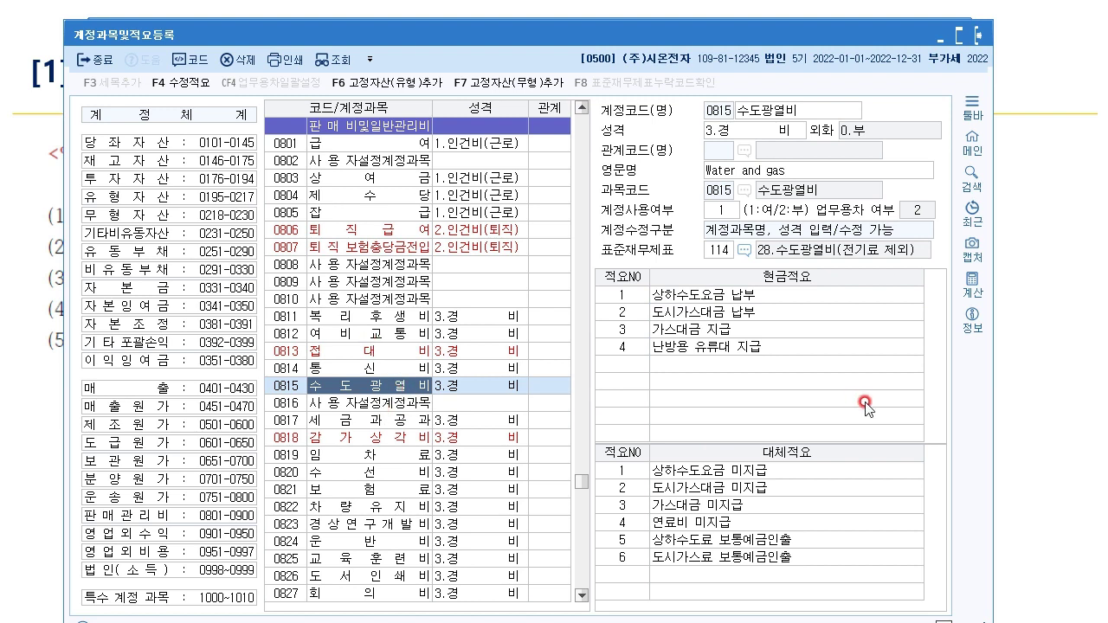
# Open account 0817 세금과공과, underline its 현금적요 entries, box and check 국민연금 회사부담액납부, and clear the annotations
pyautogui.click(360, 421)
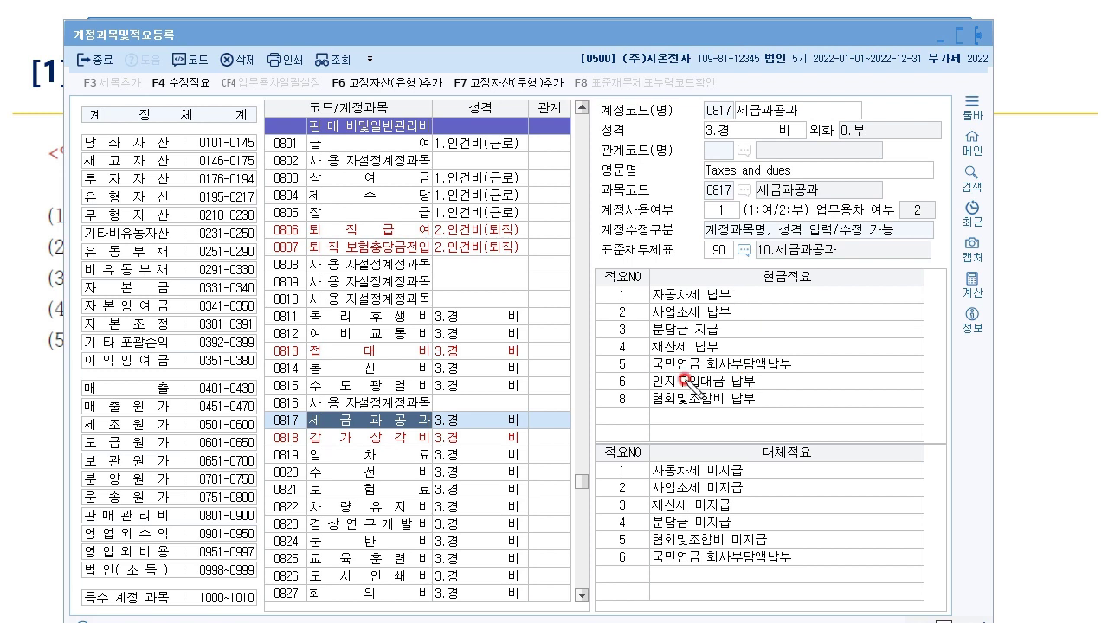
pyautogui.moveTo(651, 387)
pyautogui.mouseDown()
pyautogui.moveTo(691, 389)
pyautogui.moveTo(715, 413)
pyautogui.moveTo(763, 416)
pyautogui.mouseUp()
pyautogui.moveTo(700, 304)
pyautogui.mouseDown()
pyautogui.moveTo(745, 299)
pyautogui.moveTo(750, 321)
pyautogui.mouseUp()
pyautogui.moveTo(654, 352)
pyautogui.mouseDown()
pyautogui.moveTo(725, 354)
pyautogui.moveTo(653, 386)
pyautogui.moveTo(814, 377)
pyautogui.moveTo(693, 349)
pyautogui.moveTo(632, 356)
pyautogui.mouseUp()
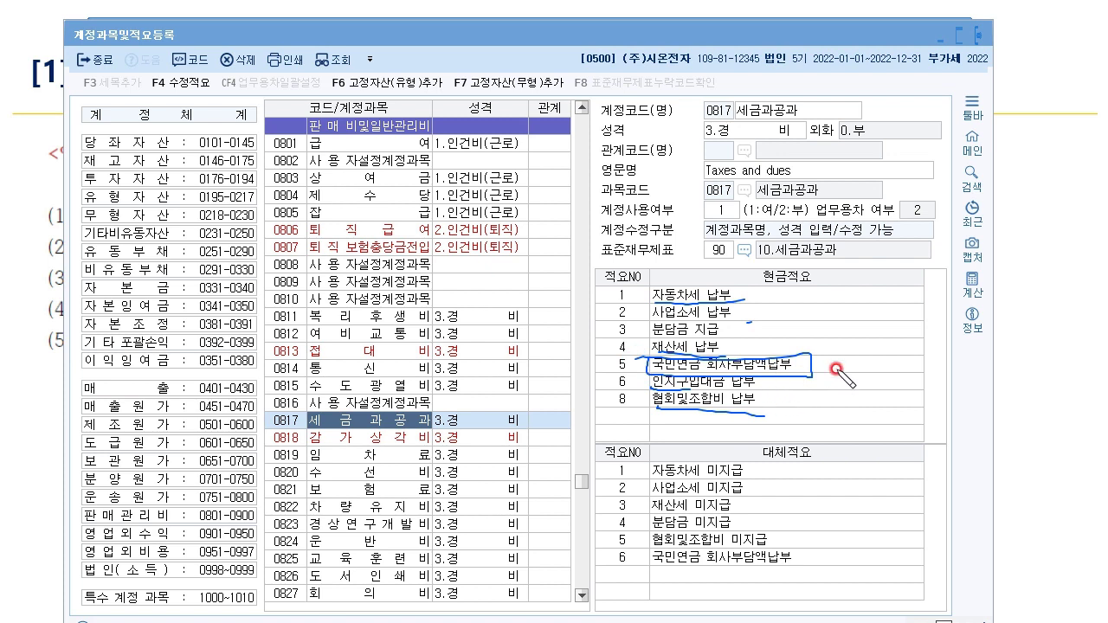
pyautogui.moveTo(870, 320); pyautogui.dragTo(802, 371)
pyautogui.moveTo(874, 367)
pyautogui.mouseDown()
pyautogui.moveTo(857, 378)
pyautogui.moveTo(885, 389)
pyautogui.moveTo(904, 383)
pyautogui.mouseUp()
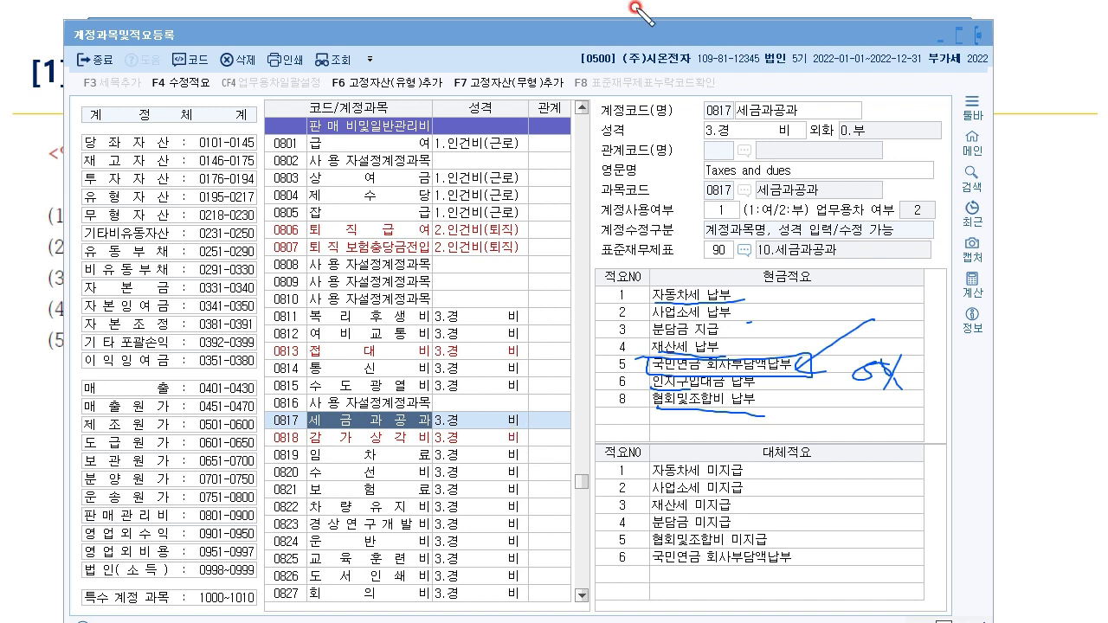
pyautogui.press('e')
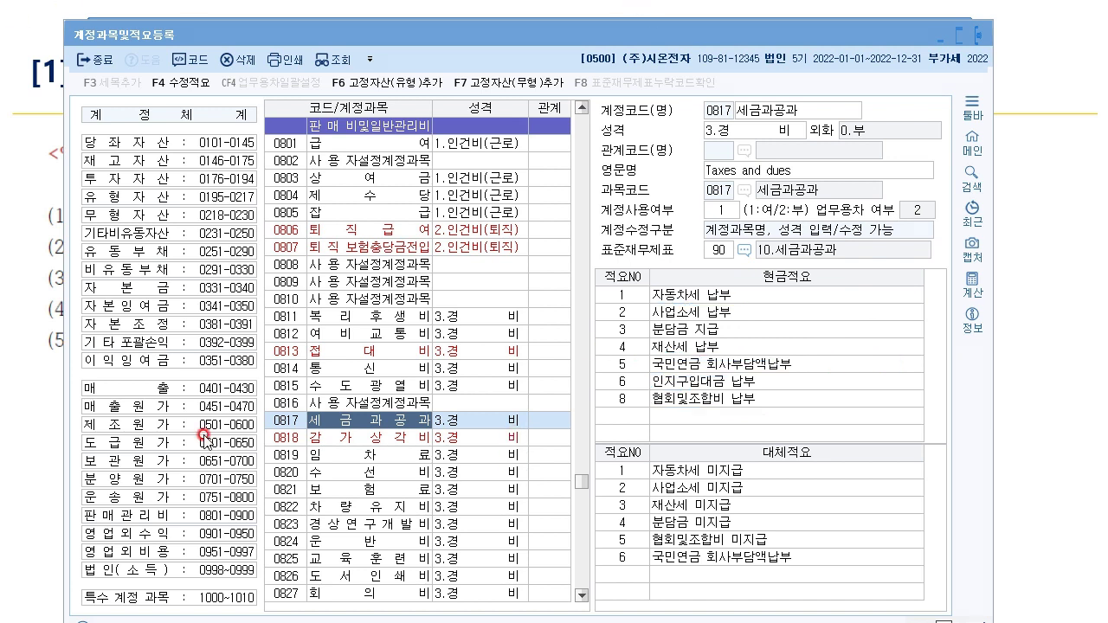
# Open account 0811 복리후생비, underline and check 현금적요 6 회사부담 국민건강보험료 지급, and clear the annotations
pyautogui.click(407, 317)
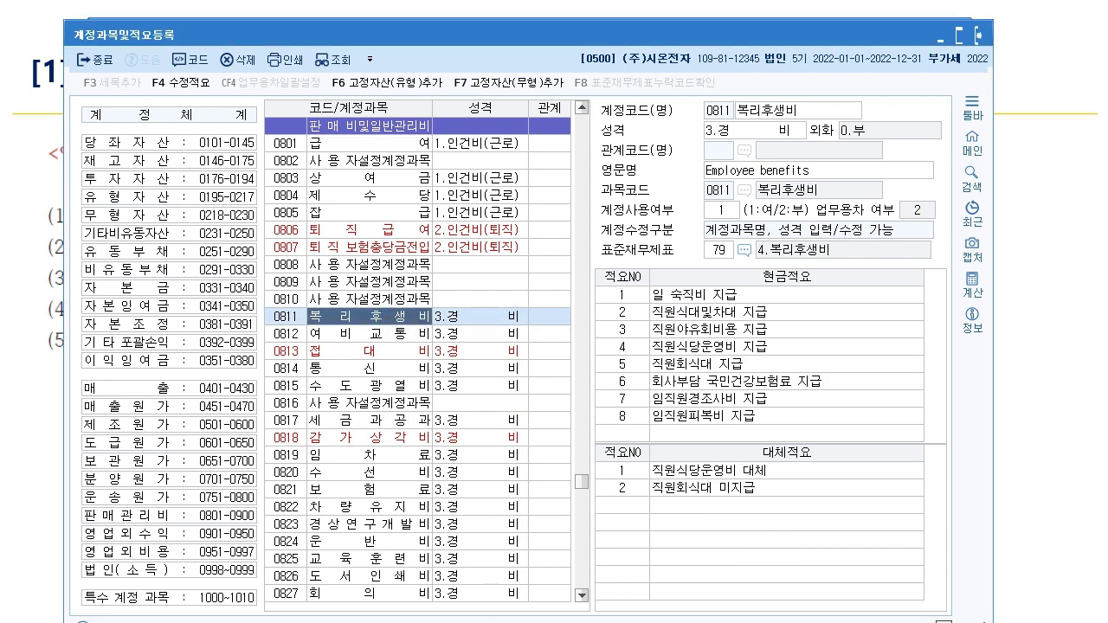
pyautogui.click(203, 2)
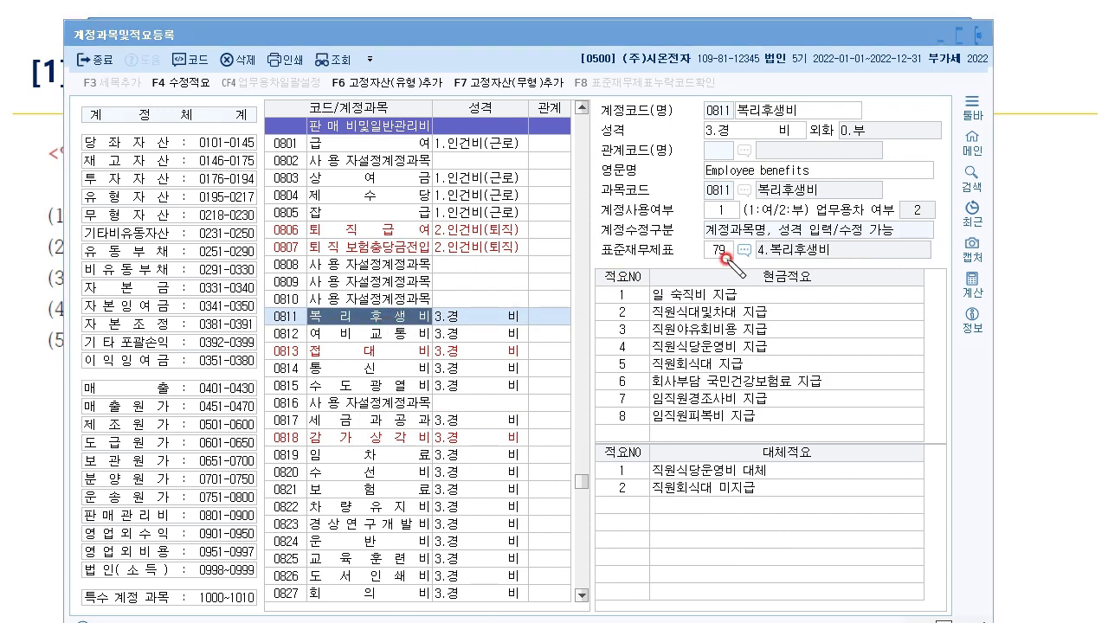
pyautogui.moveTo(656, 391); pyautogui.dragTo(832, 398)
pyautogui.moveTo(877, 348)
pyautogui.mouseDown()
pyautogui.moveTo(827, 380)
pyautogui.moveTo(857, 387)
pyautogui.mouseUp()
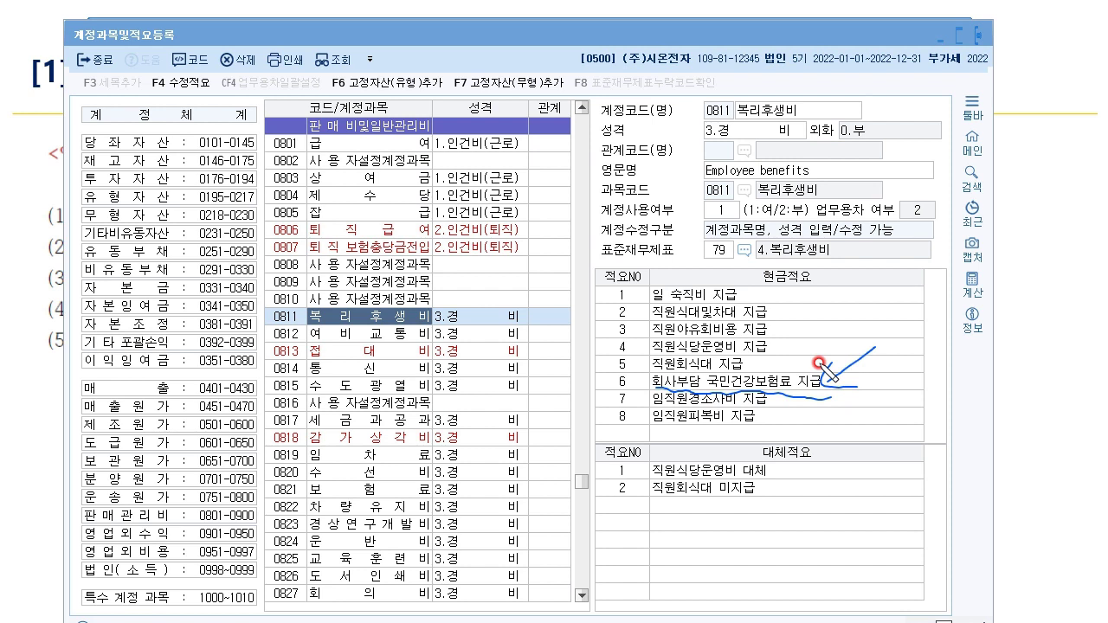
pyautogui.press('Escape')
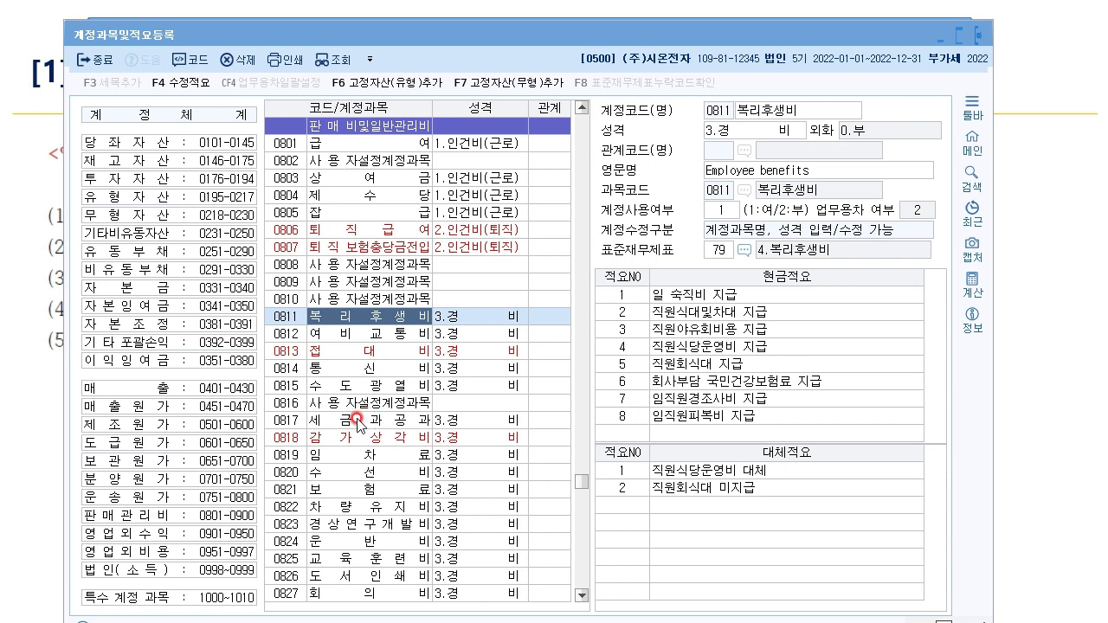
# Examine account 0812 여비교통비, including 현금적요 7 출장택시비 지급, and go on to account 0819 임차료
pyautogui.click(377, 337)
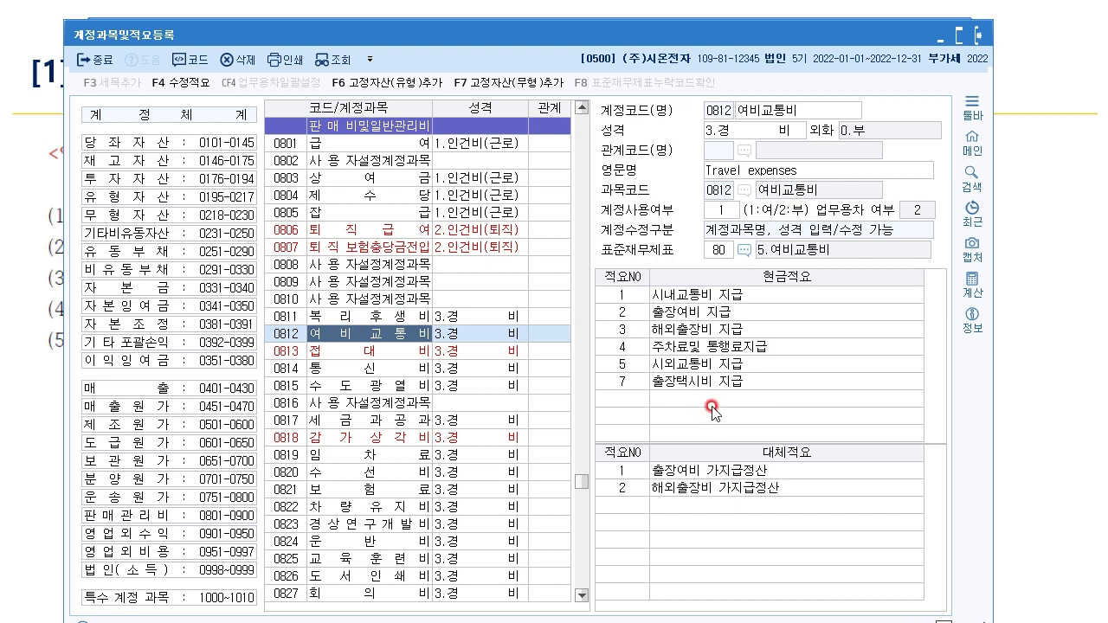
pyautogui.click(706, 382)
pyautogui.click(381, 342)
pyautogui.click(344, 457)
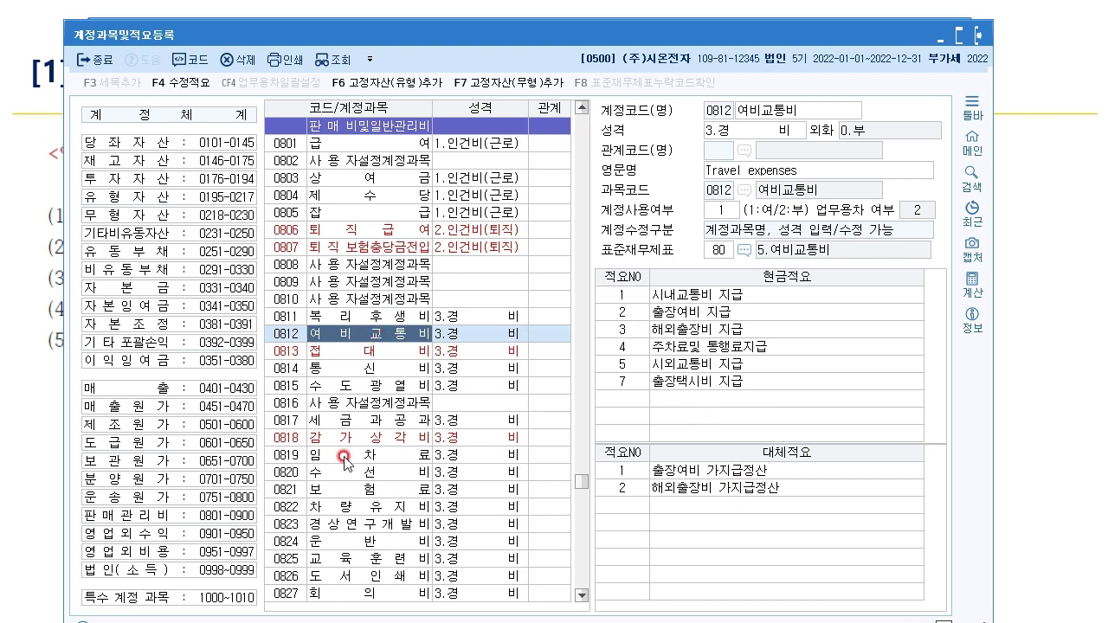